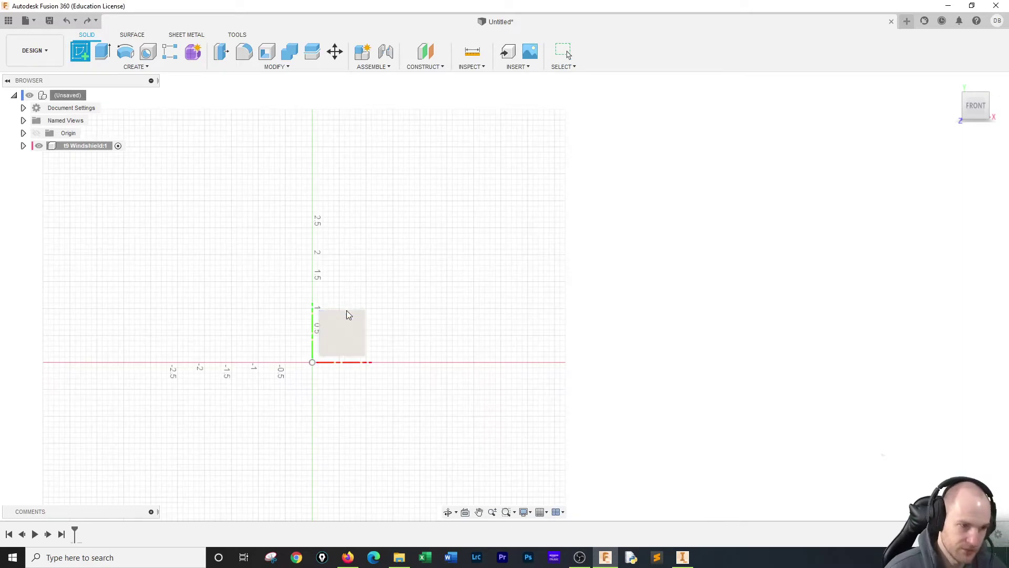
Draw a 3.04 in horizontal base line starting at the origin and place its dimension below the line.
click(82, 53)
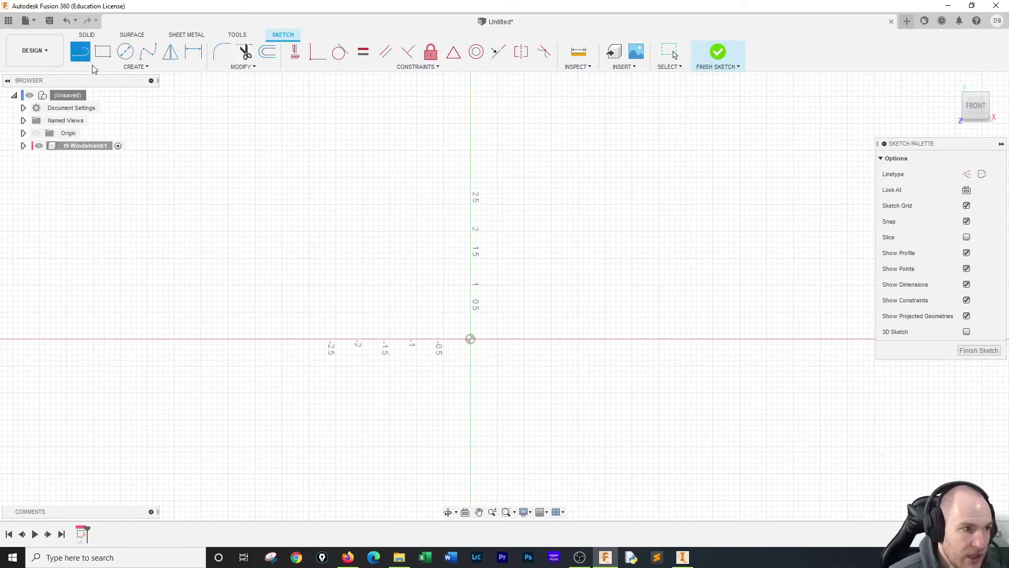
click(470, 339)
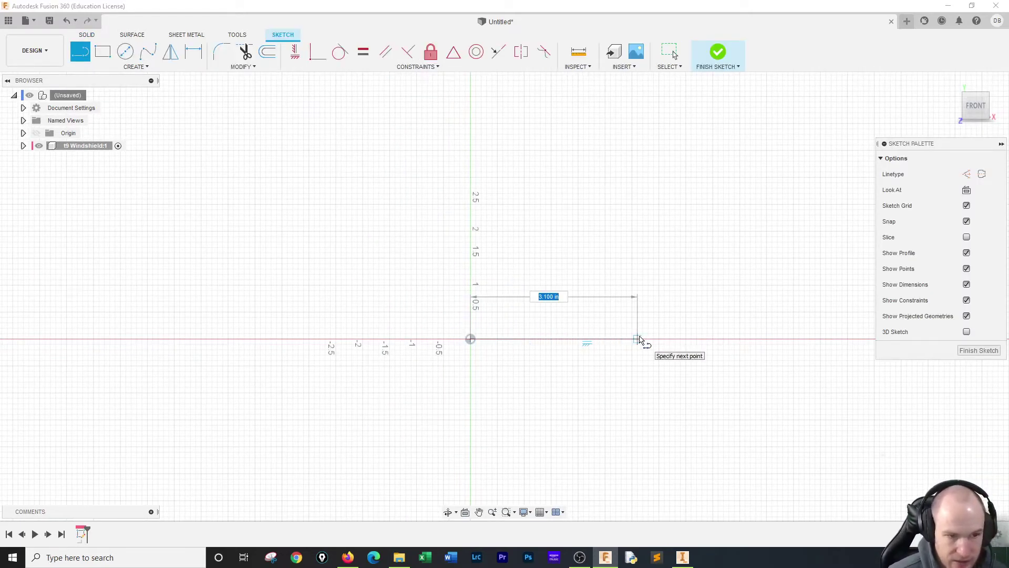
key(Tab)
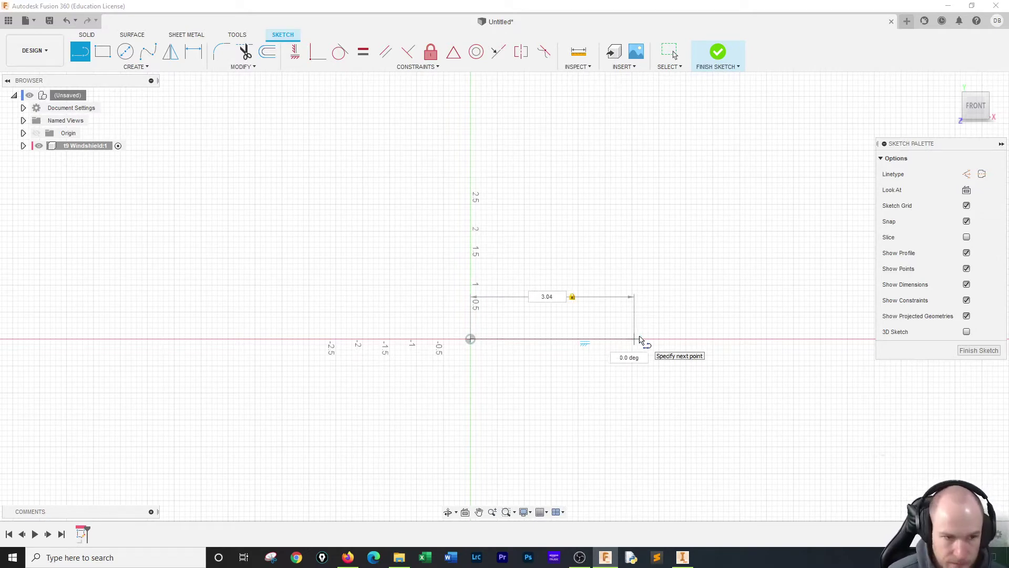
key(Return)
key(Escape)
scroll(512, 289, up, 4)
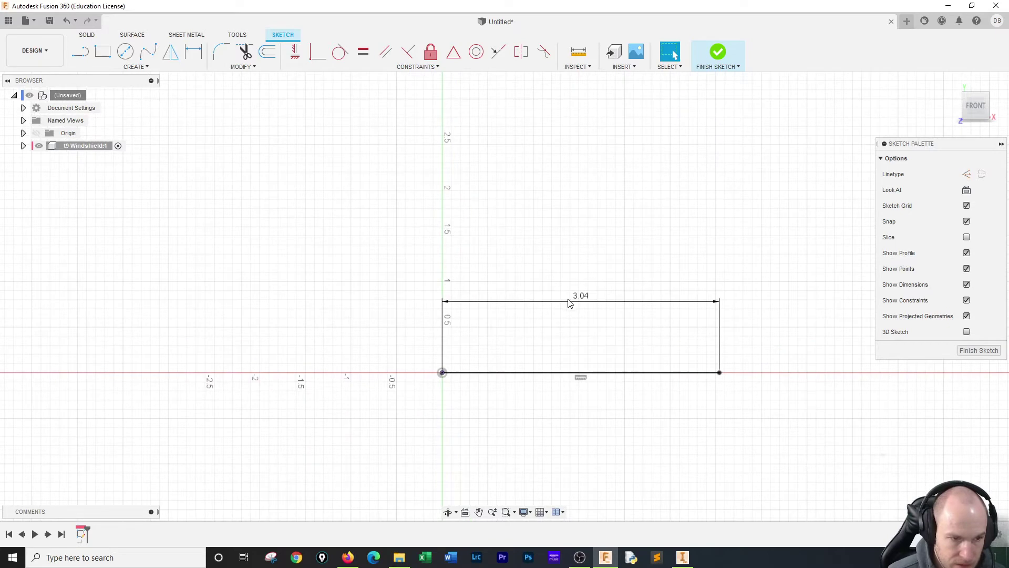
drag(583, 297, 591, 398)
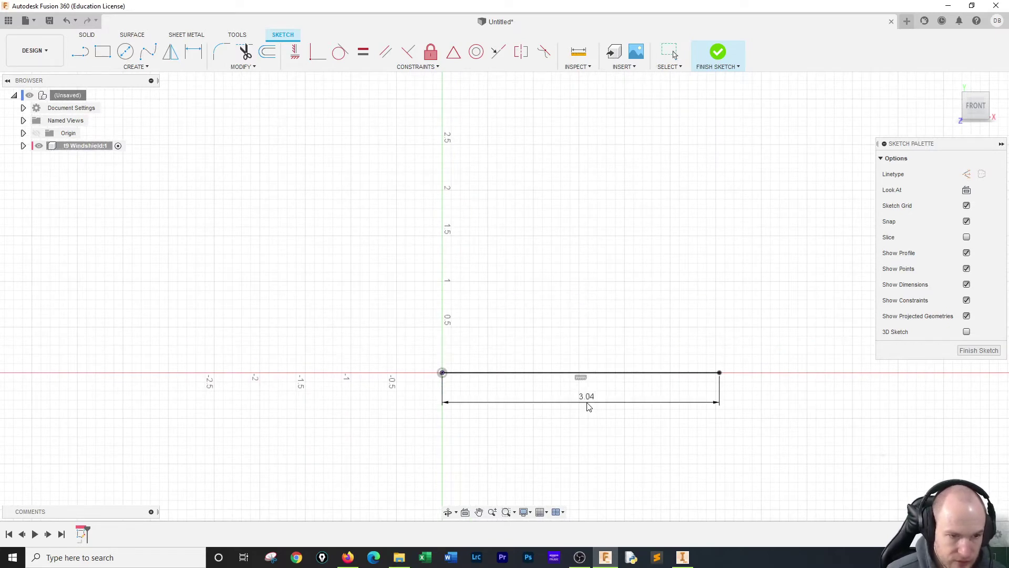
Draw a 3-point arc rising from the base line's far end to a free point above and near the origin.
click(90, 67)
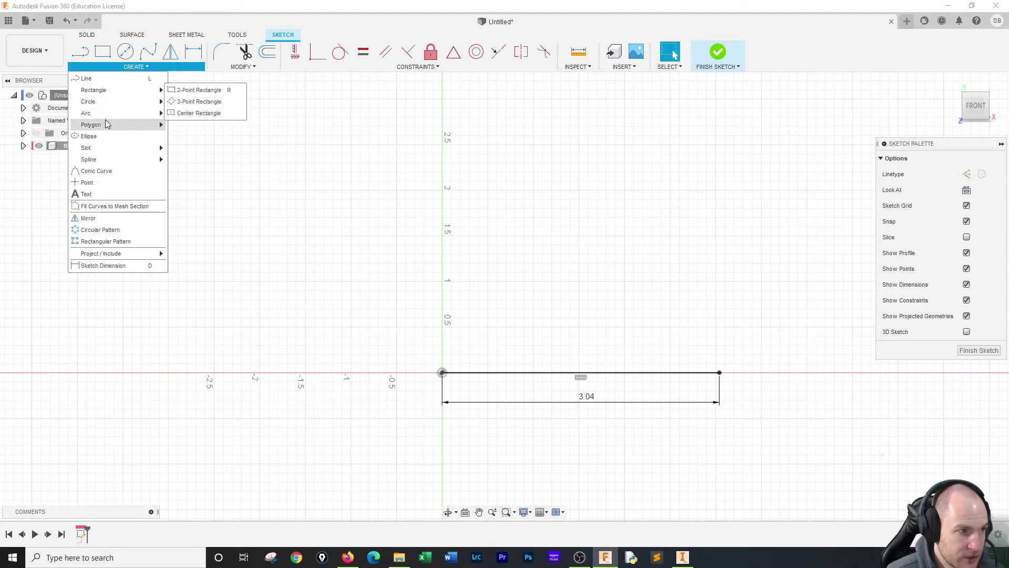
mouse_move(124, 113)
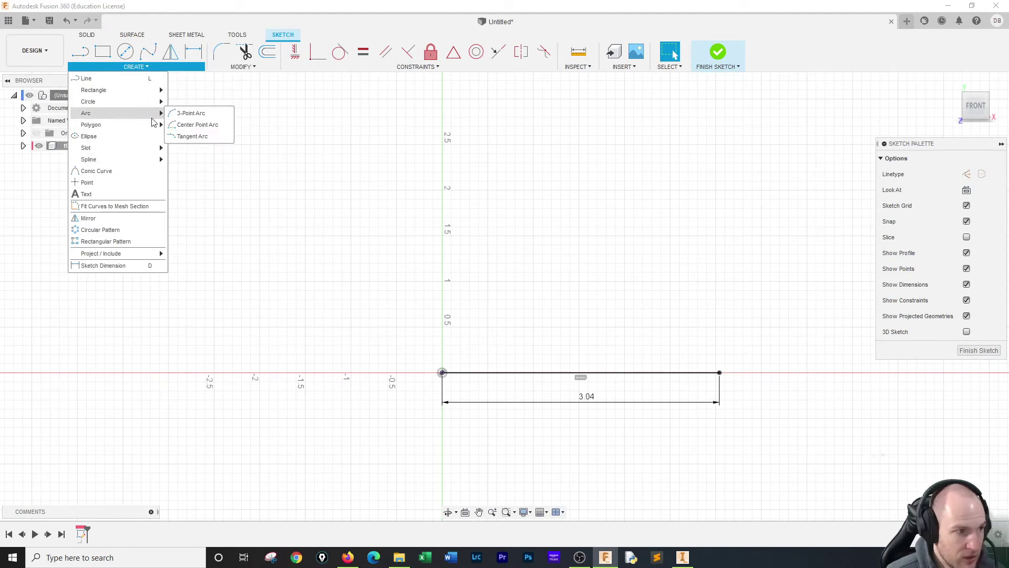
click(197, 113)
click(719, 372)
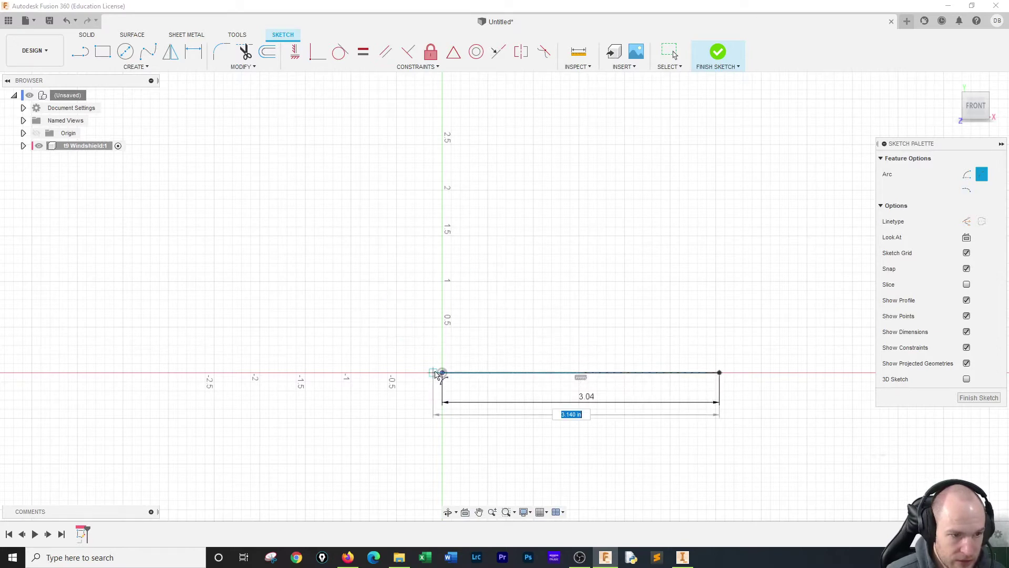
click(489, 263)
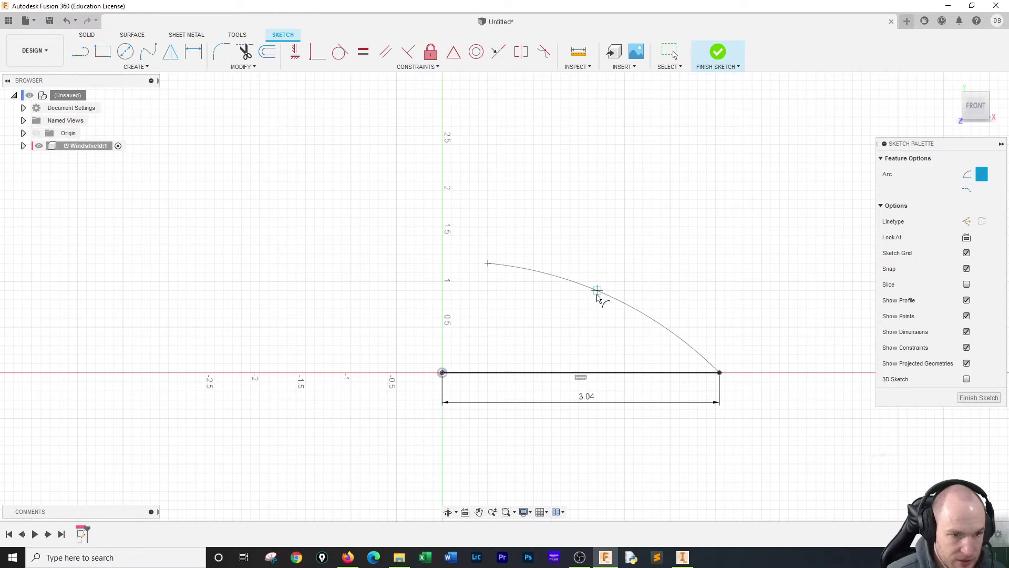
Dimension the long upper arc's radius as 6 in.
click(202, 51)
click(563, 282)
click(548, 427)
text(6)
key(Return)
right_click(520, 241)
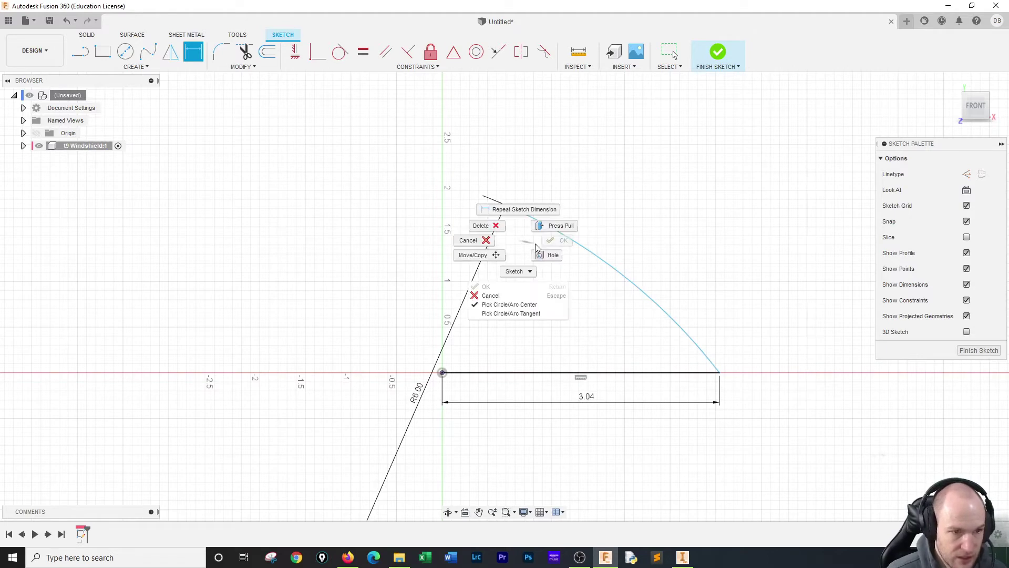
click(527, 236)
click(507, 207)
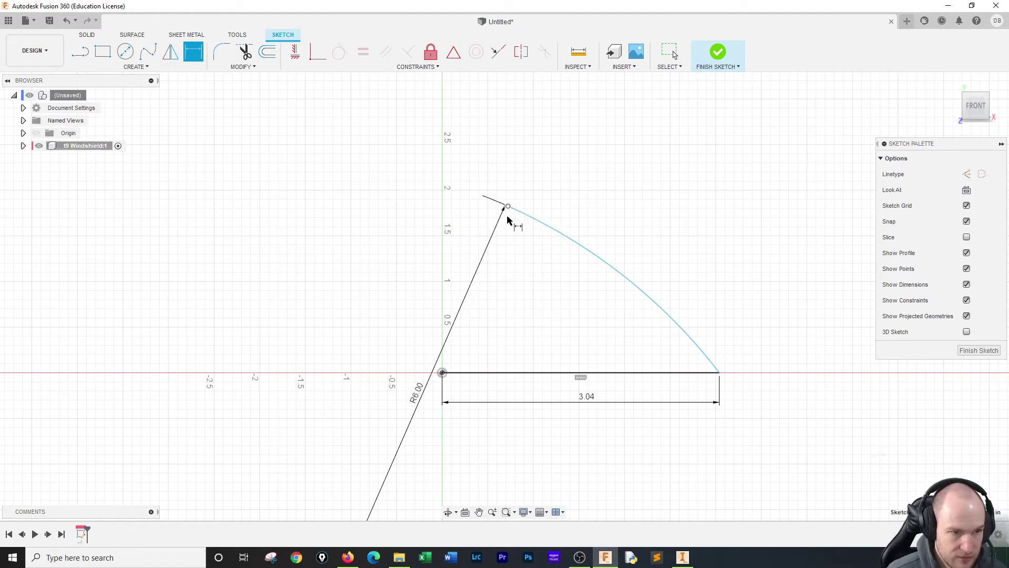
click(515, 261)
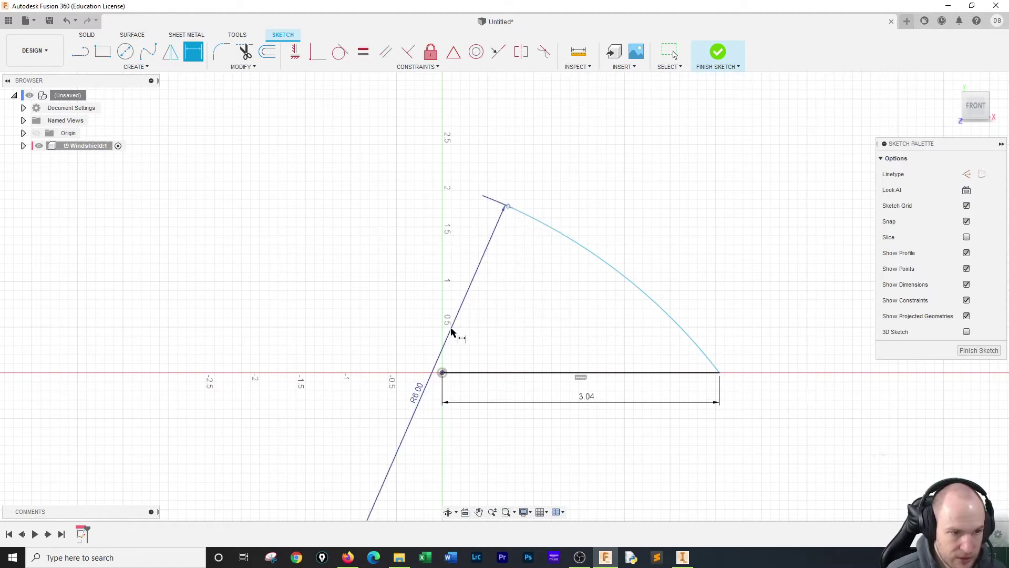
key(Escape)
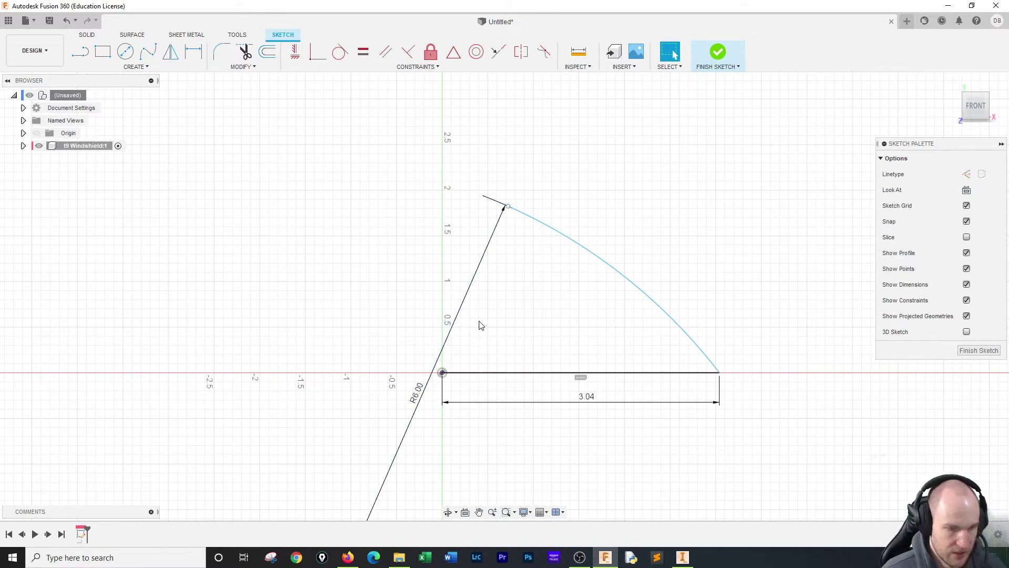
Lower the 6 in arc toward the base line and pull its free end in slightly to shorten it.
click(508, 208)
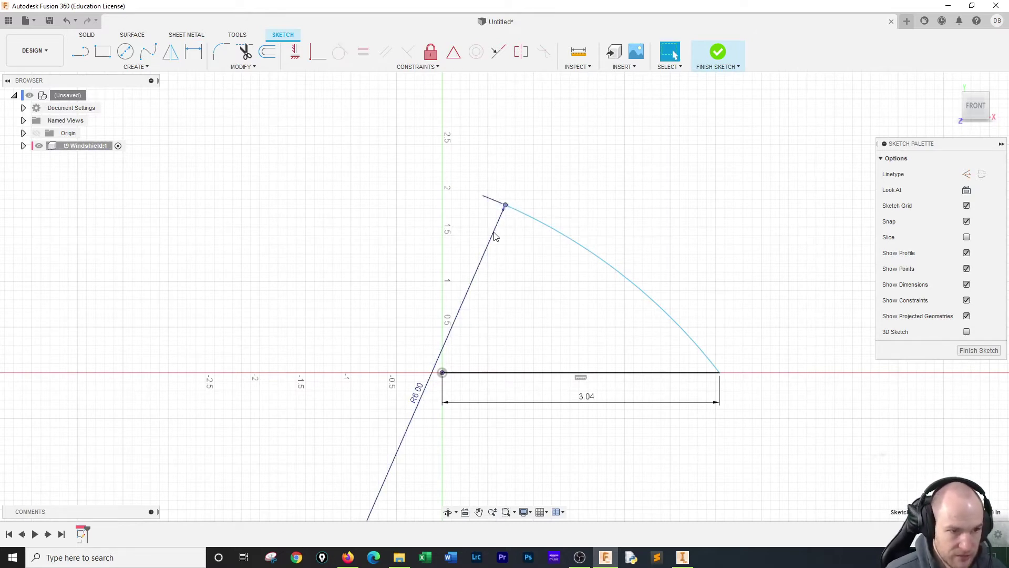
drag(541, 228, 541, 287)
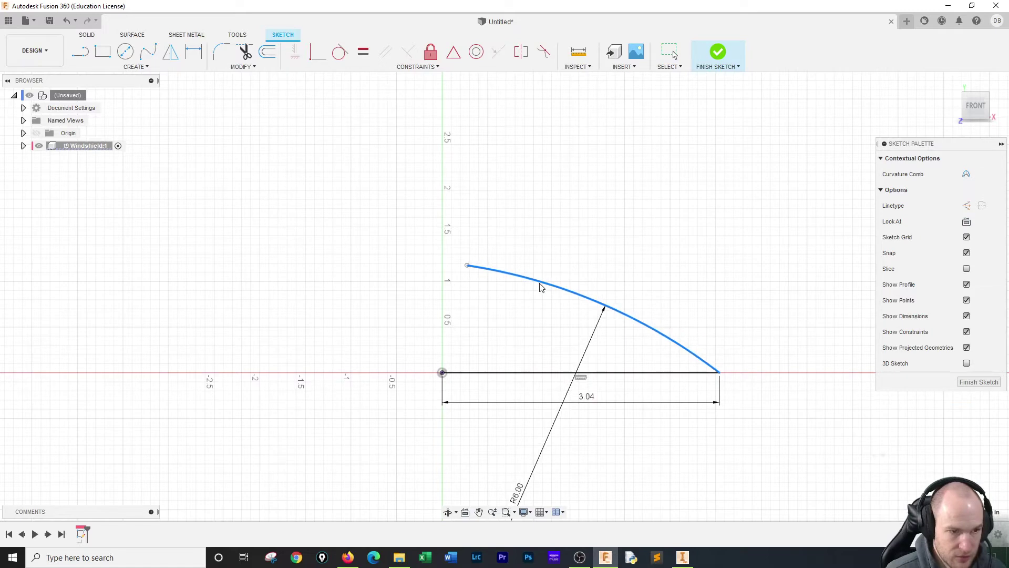
drag(467, 265, 499, 270)
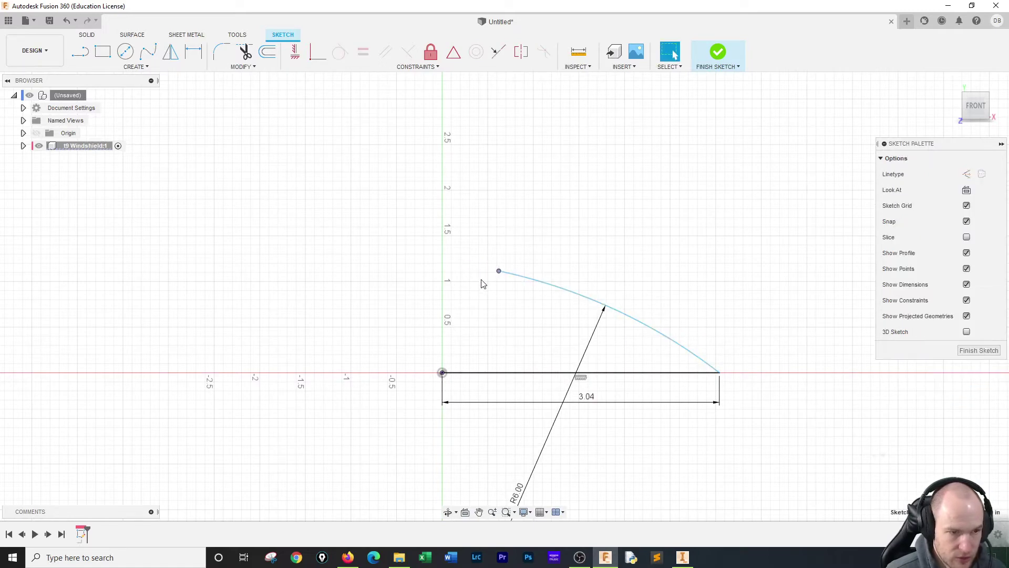
click(80, 51)
click(442, 373)
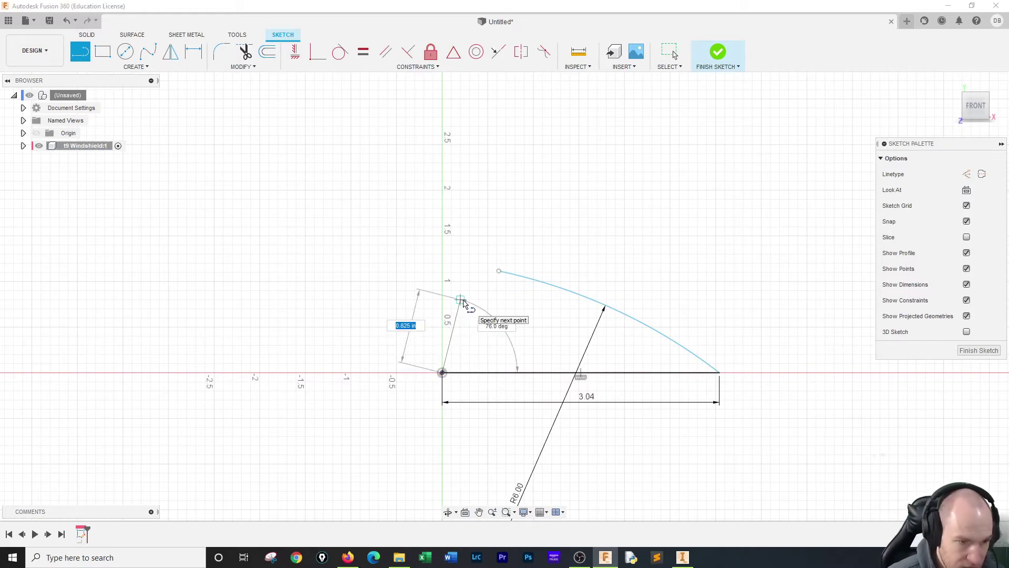
click(460, 300)
key(Escape)
key(ctrl+z)
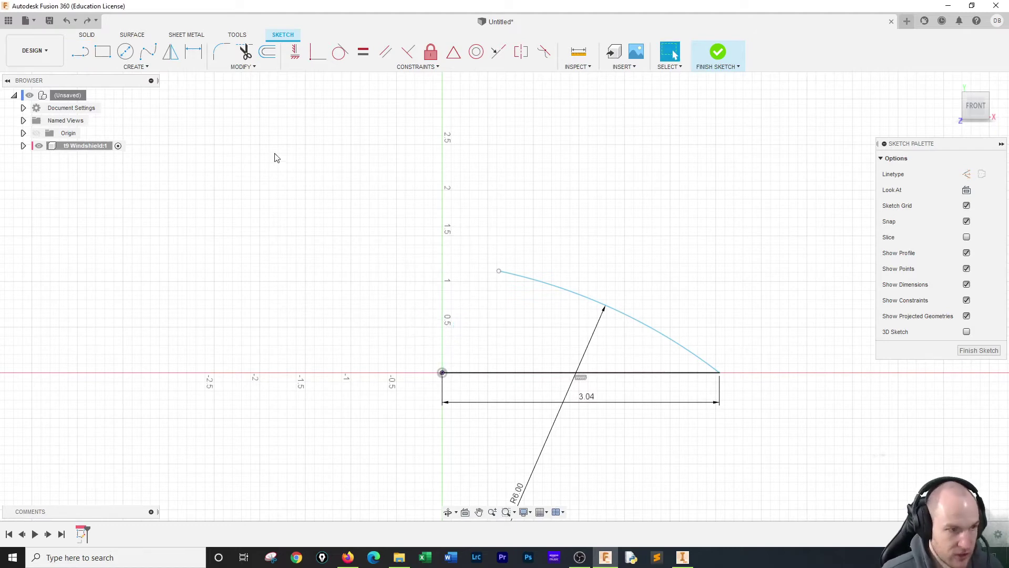
Draw a short 3-point arc rising steeply from the origin, ending below the long arc's free end.
click(135, 66)
mouse_move(108, 116)
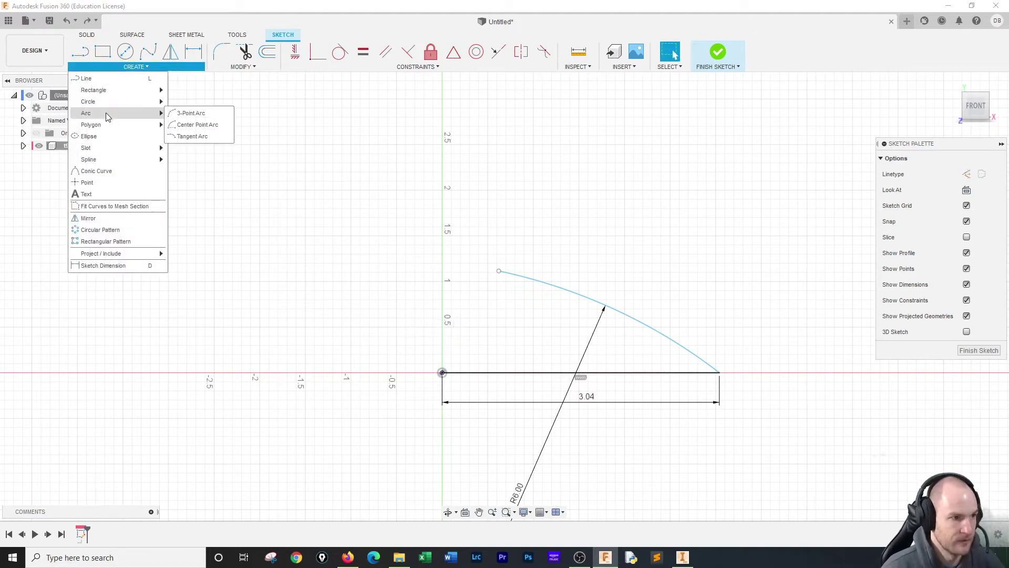
click(175, 113)
click(443, 373)
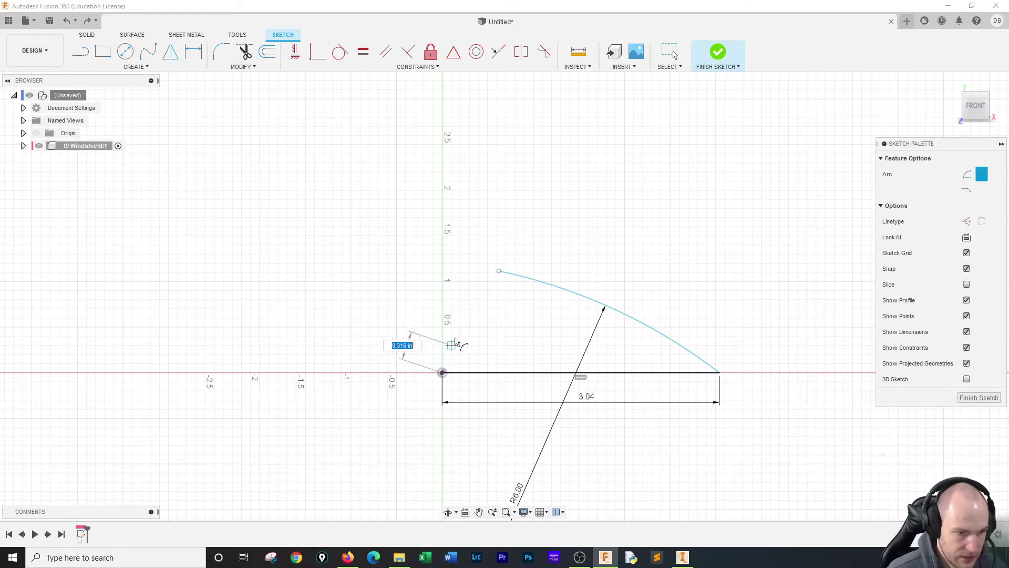
click(460, 309)
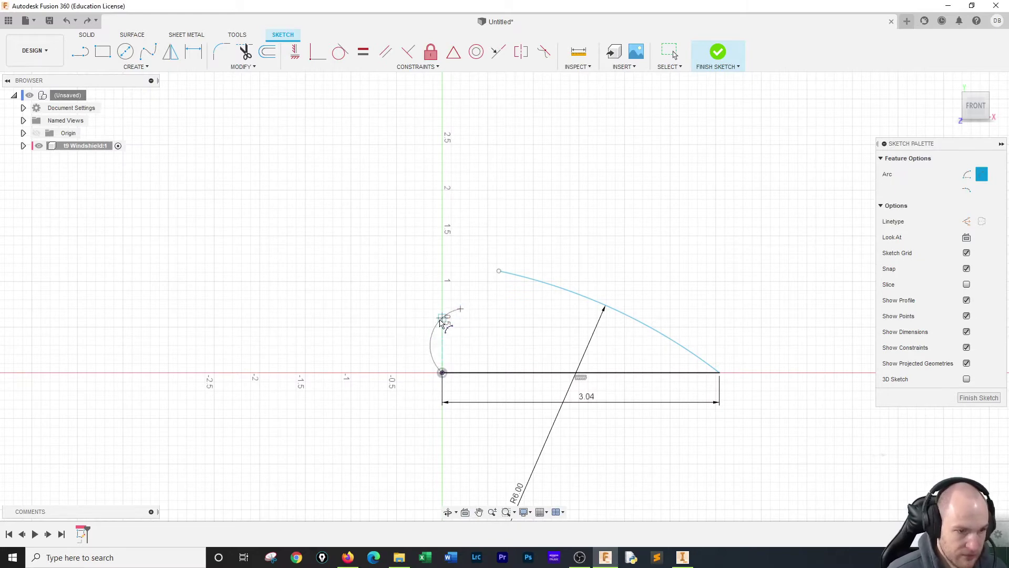
click(499, 346)
Dimension the radius of the short arc at the origin as 6 in.
click(193, 51)
click(449, 335)
click(475, 343)
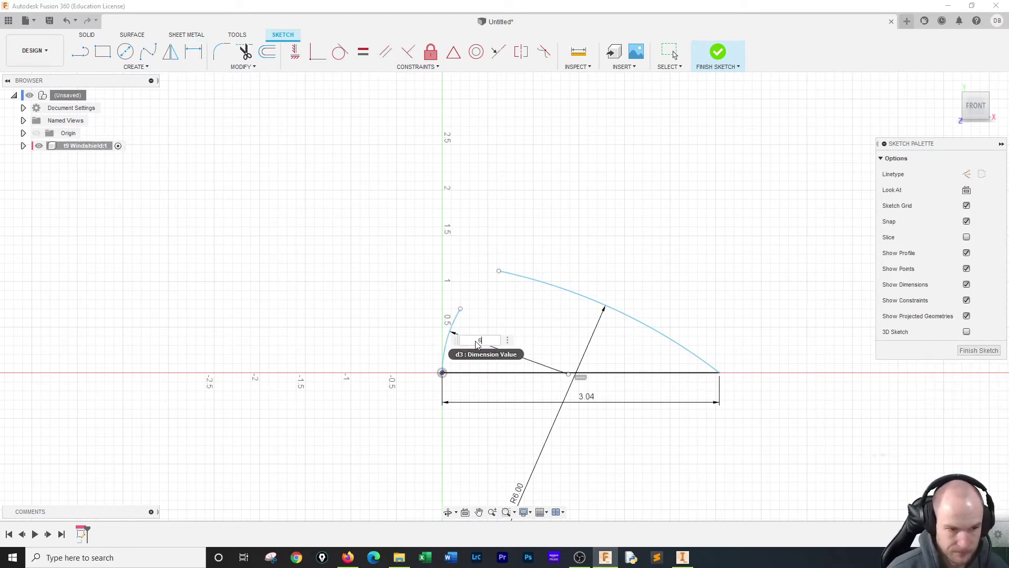
text(6)
key(Return)
right_click(376, 253)
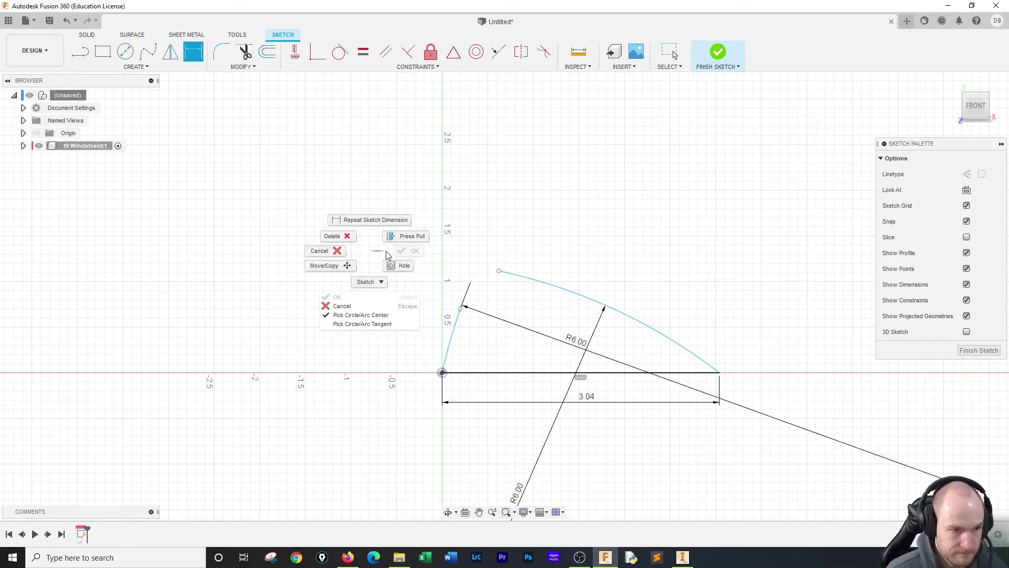
click(322, 251)
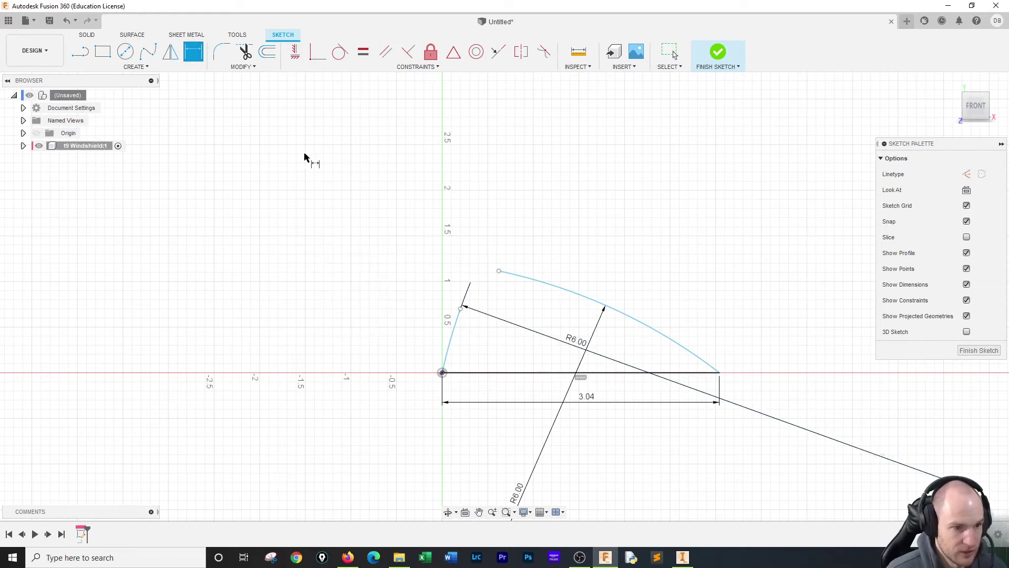
Set the short arc's vertical height above the origin to 0.64 in and reposition the arc so it stands nearly vertical.
click(461, 309)
click(442, 373)
click(380, 350)
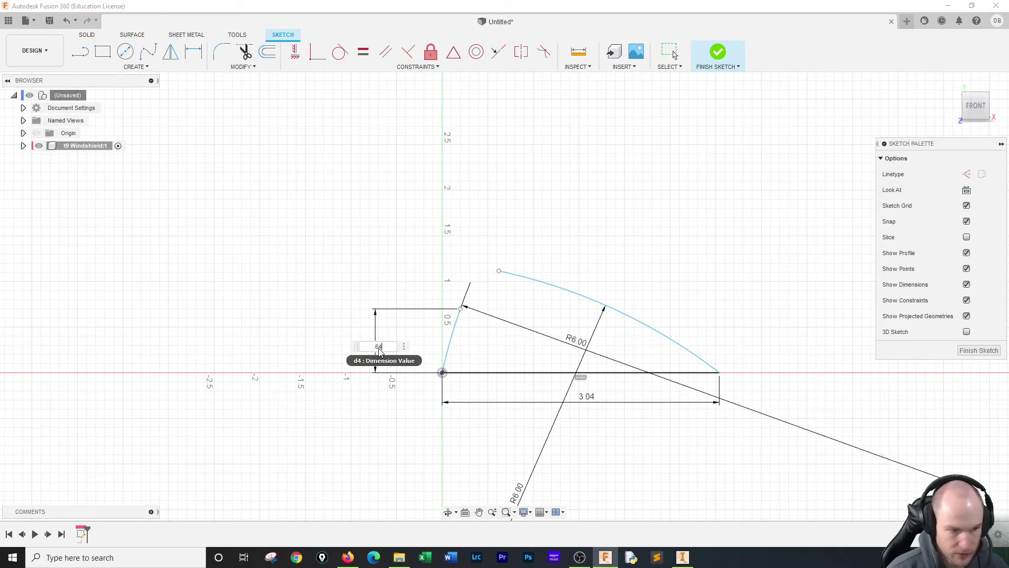
text(.64)
key(Return)
right_click(443, 326)
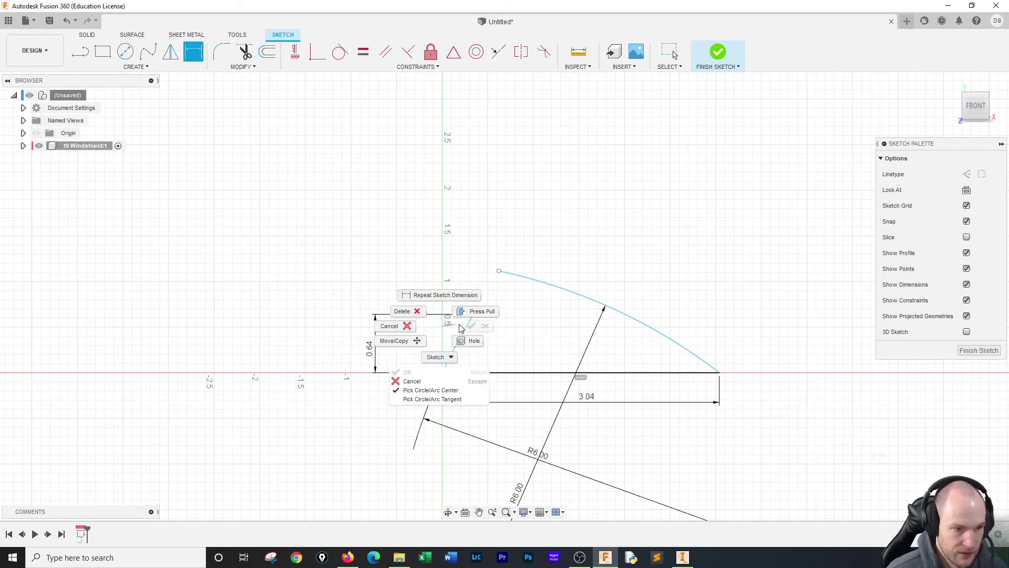
click(427, 332)
drag(473, 318, 638, 408)
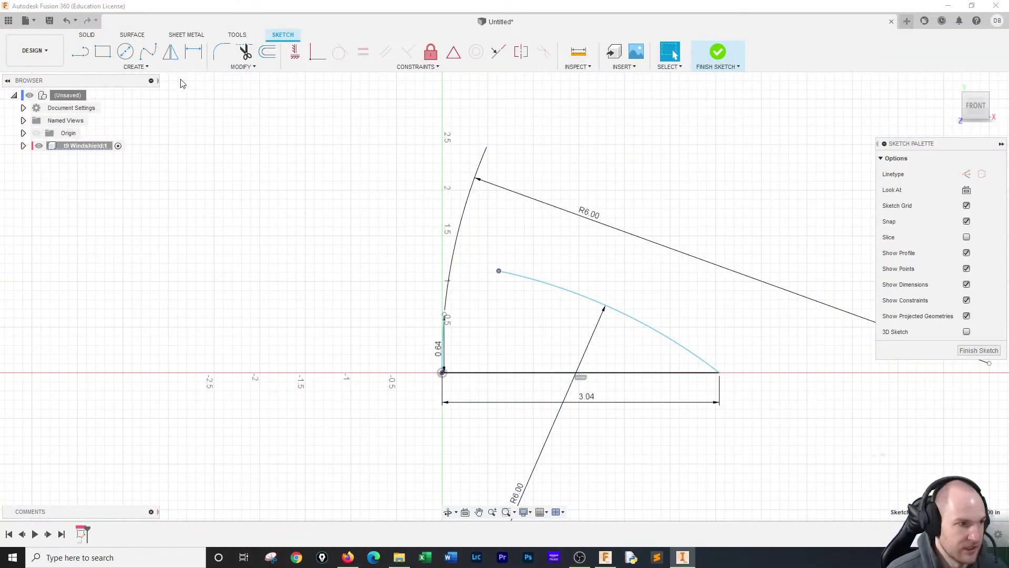
Connect the free ends of the short and long arcs with an outward-bulging 3-point arc to close the profile.
click(78, 60)
click(83, 66)
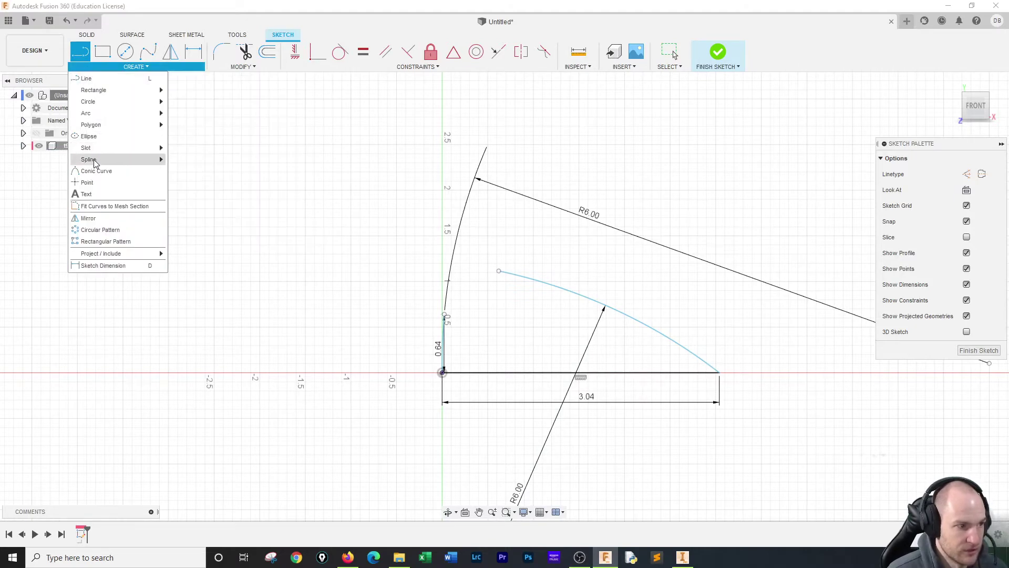
mouse_move(92, 113)
click(205, 114)
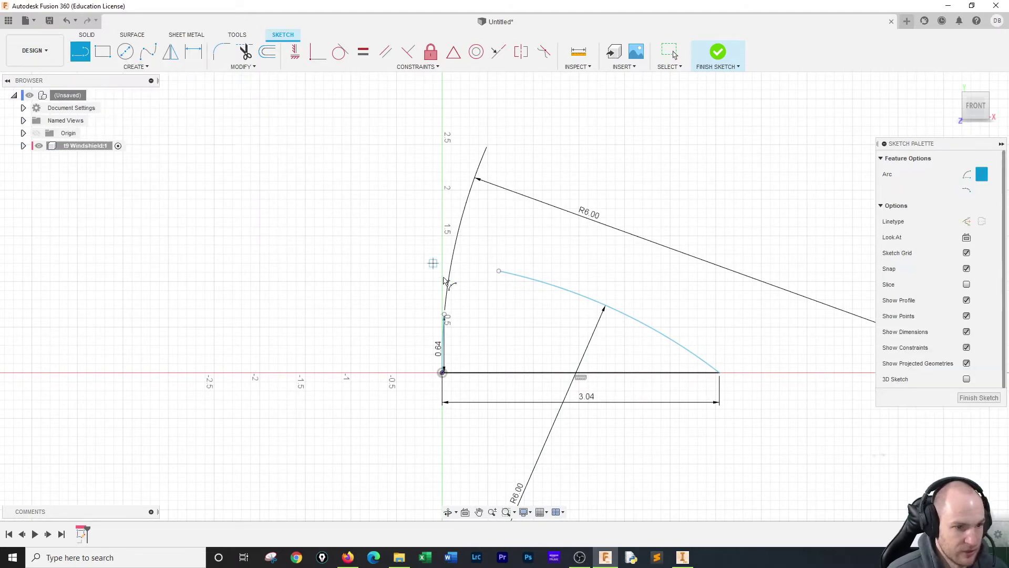
click(444, 315)
click(499, 272)
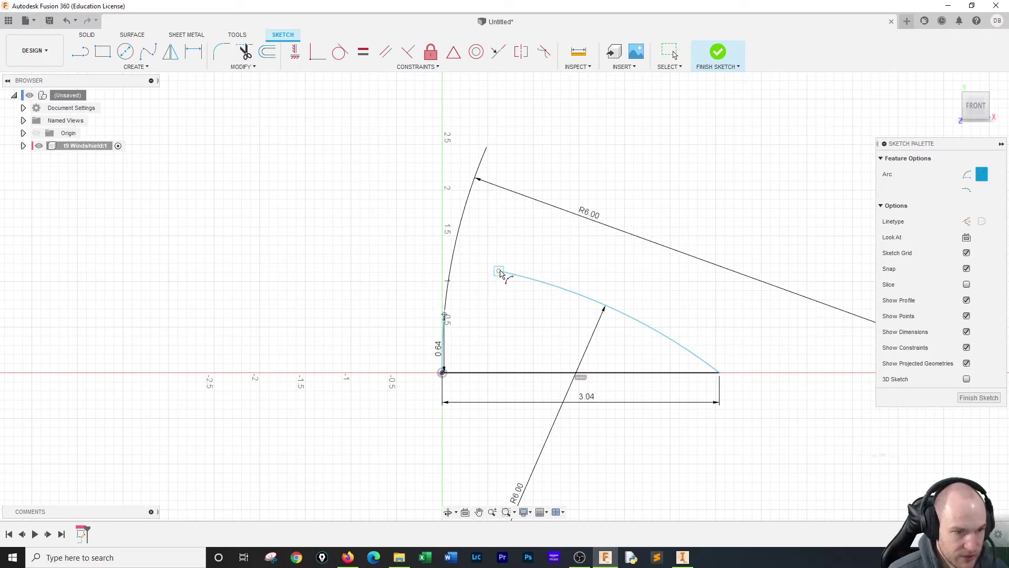
click(468, 276)
Dimension the connecting corner arc's radius as 0.4 in.
key(d)
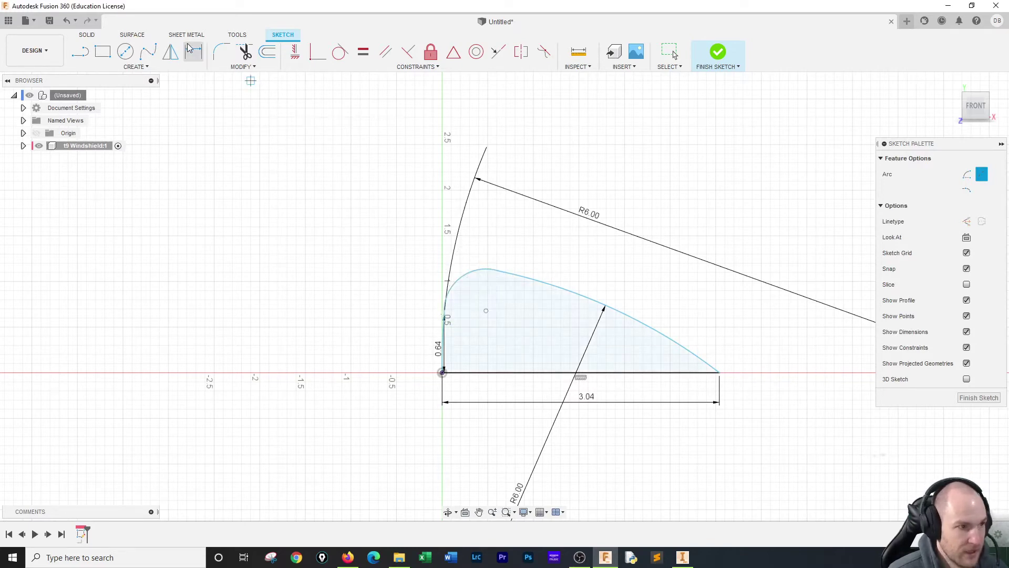
click(462, 277)
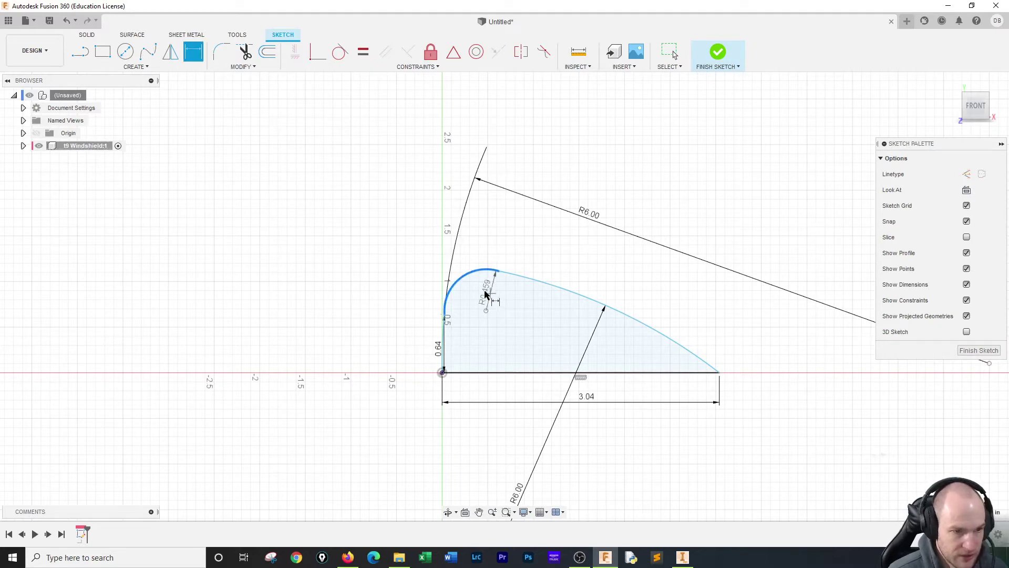
click(536, 312)
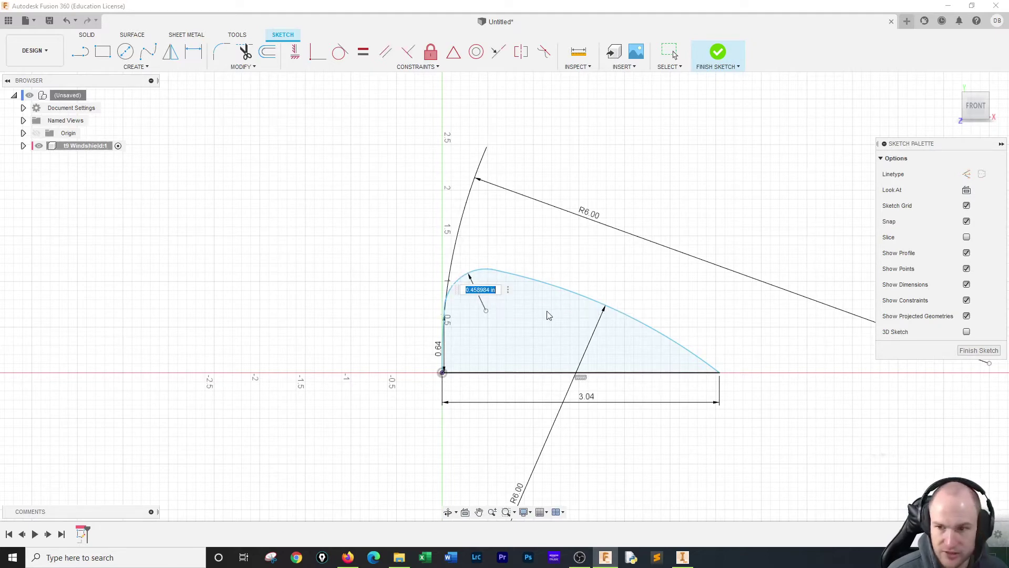
text(.4)
key(Return)
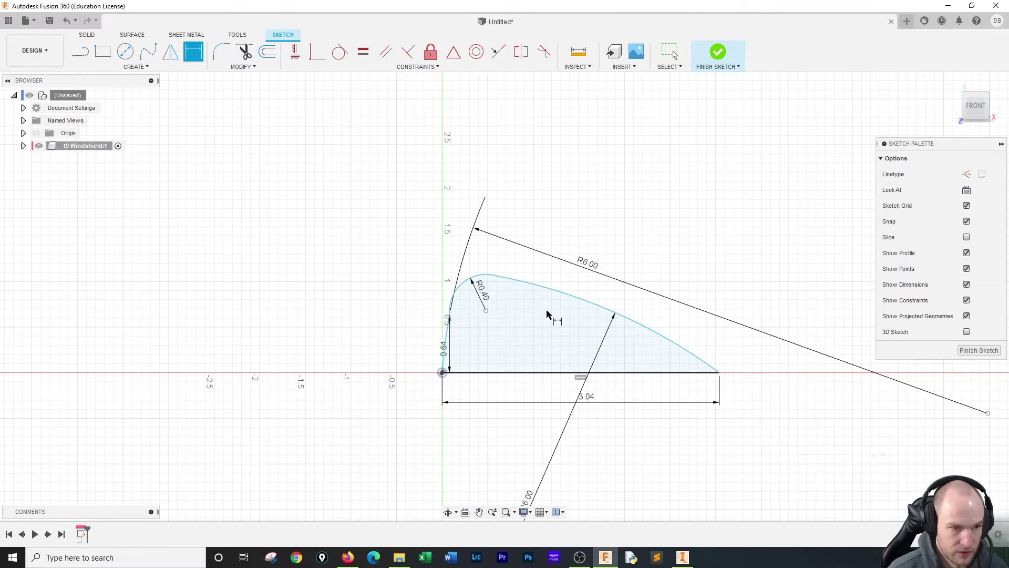
scroll(453, 319, up, 5)
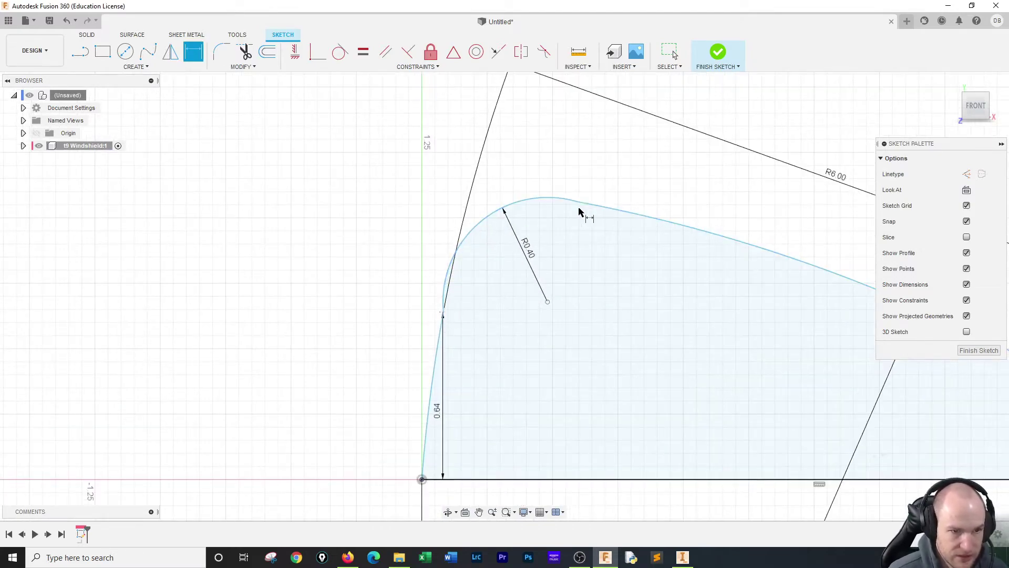
Make the 0.40 in corner arc tangent to both the short 6 in arc and the long upper arc.
scroll(604, 280, down, 2)
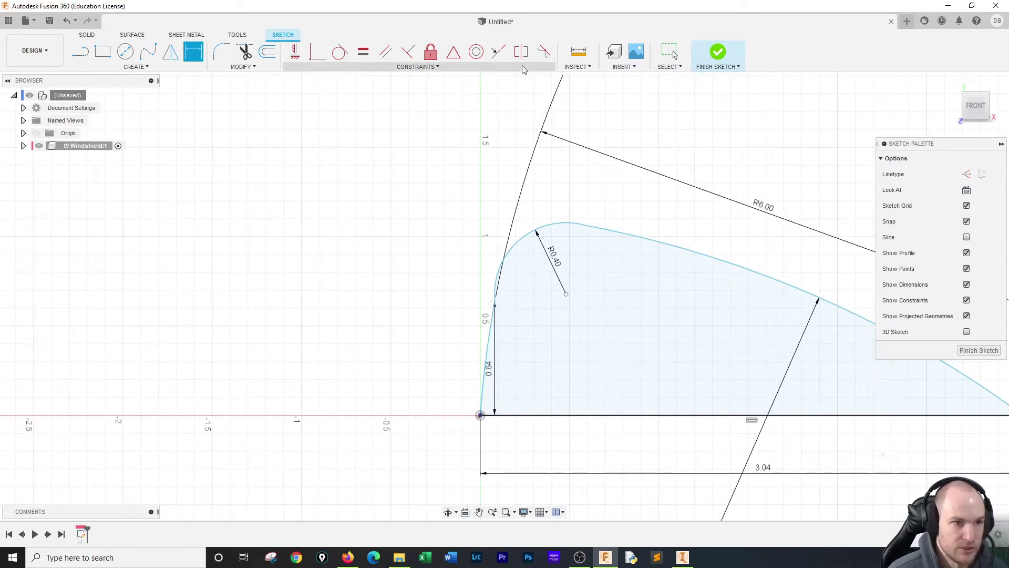
click(340, 51)
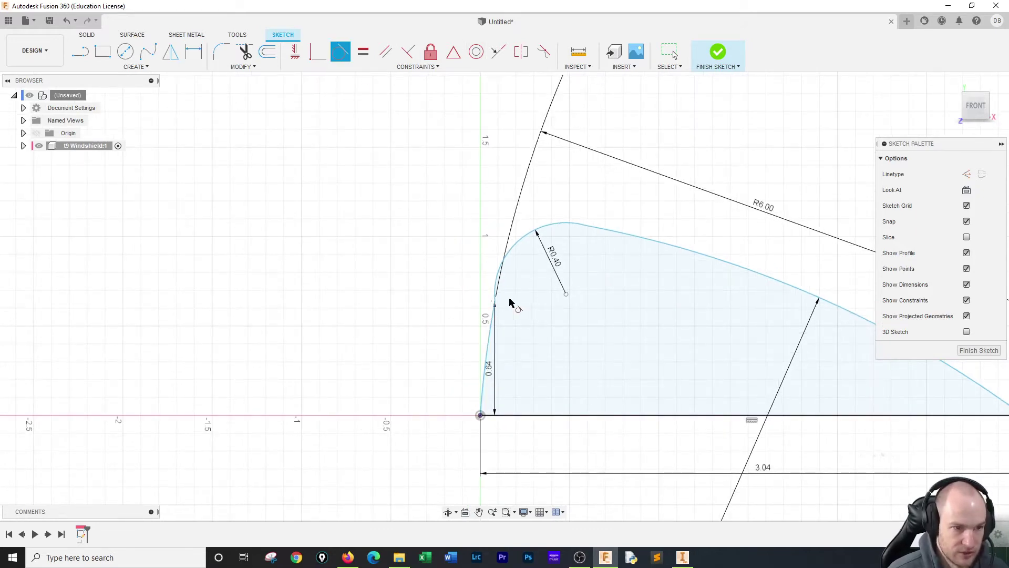
click(497, 288)
click(494, 317)
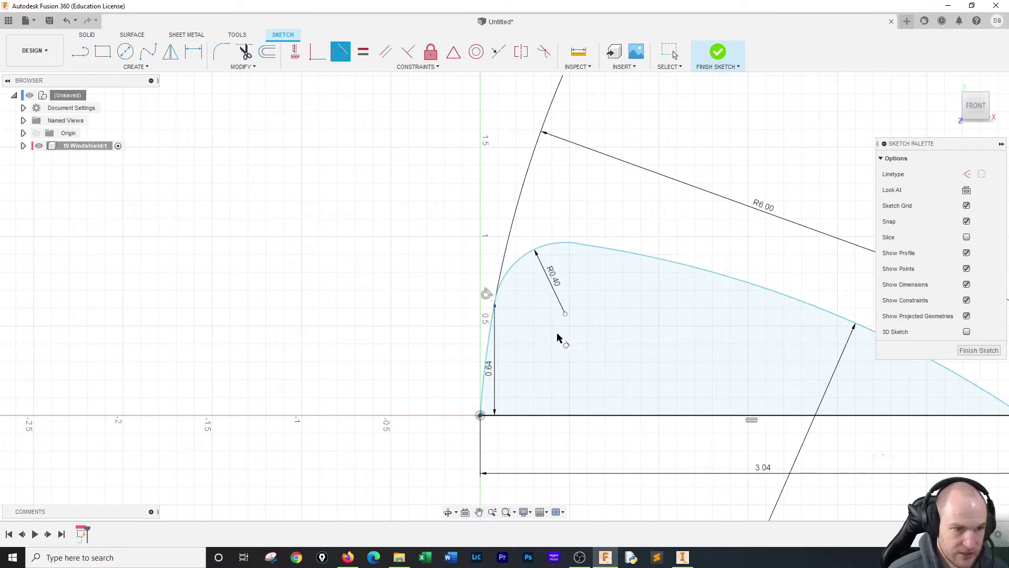
click(570, 246)
click(593, 250)
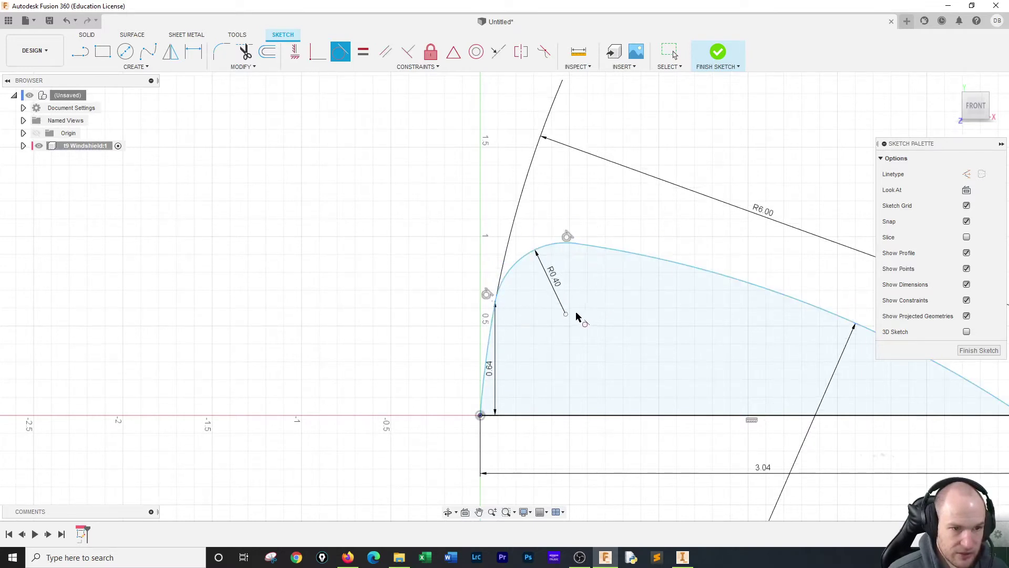
scroll(594, 331, down, 1)
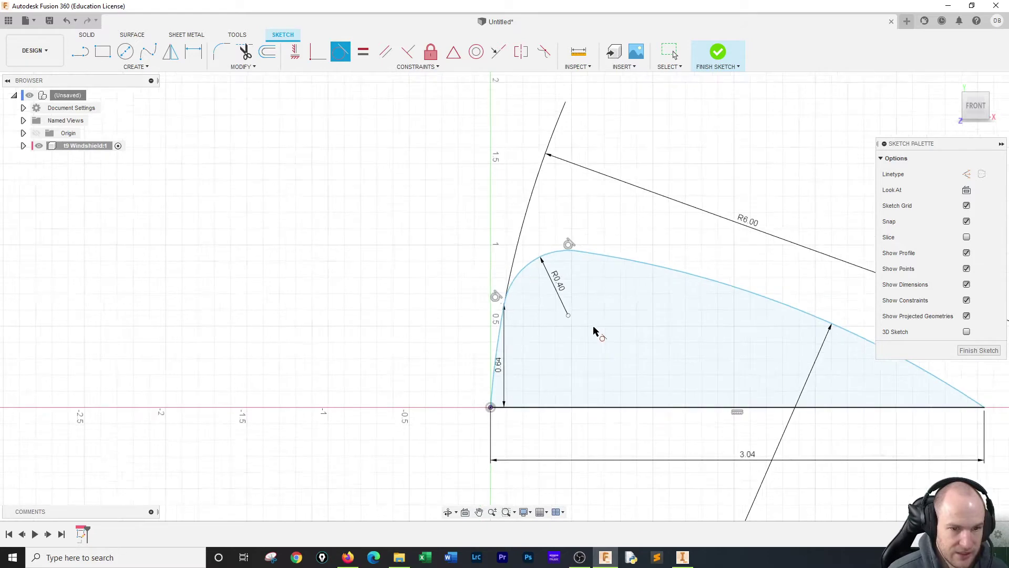
scroll(599, 332, down, 2)
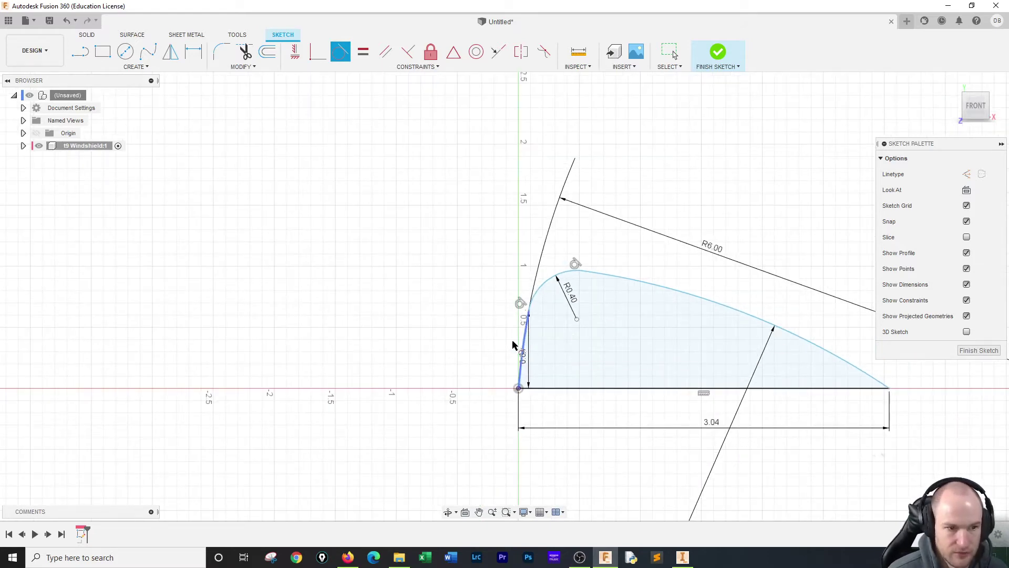
right_click(505, 327)
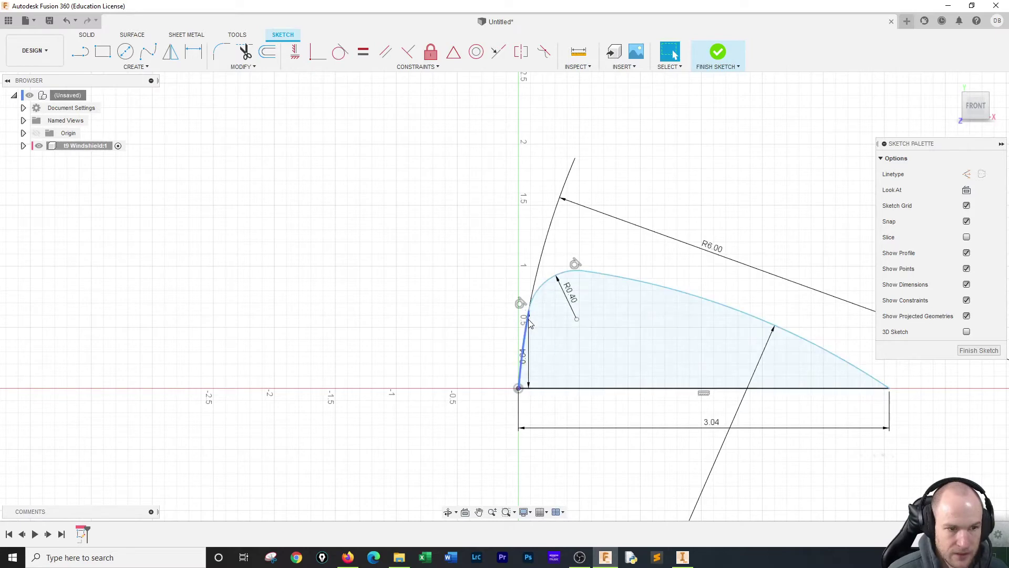
Reposition the short arc's upper endpoint horizontally, farther inward from the vertical axis.
click(529, 318)
drag(529, 311, 497, 314)
mouse_move(625, 370)
mouse_down()
mouse_move(732, 373)
mouse_move(536, 328)
mouse_up()
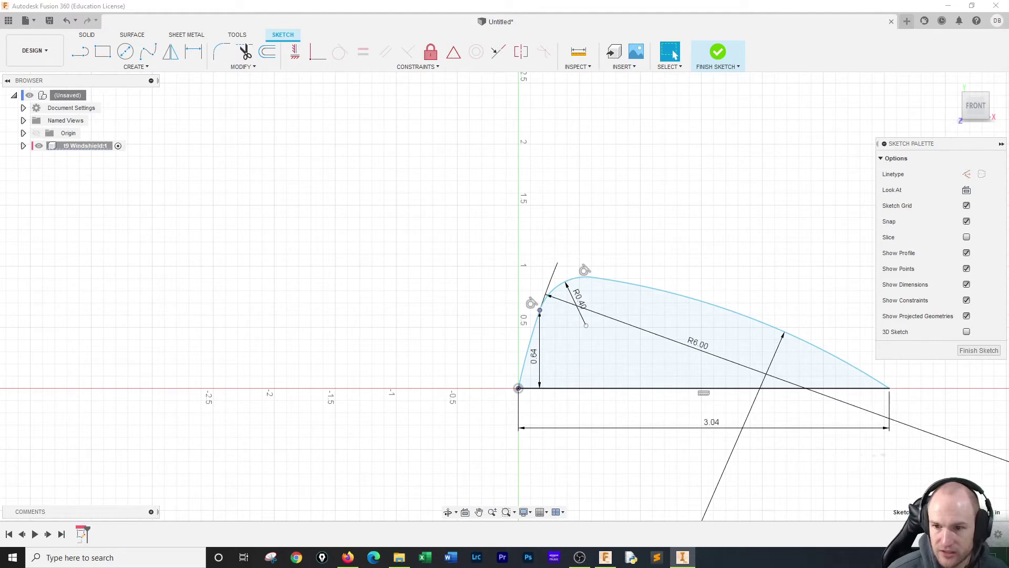
Set the horizontal distance from the origin to the short arc's upper endpoint to 0.03 in and finish the sketch.
key(d)
click(540, 311)
click(519, 388)
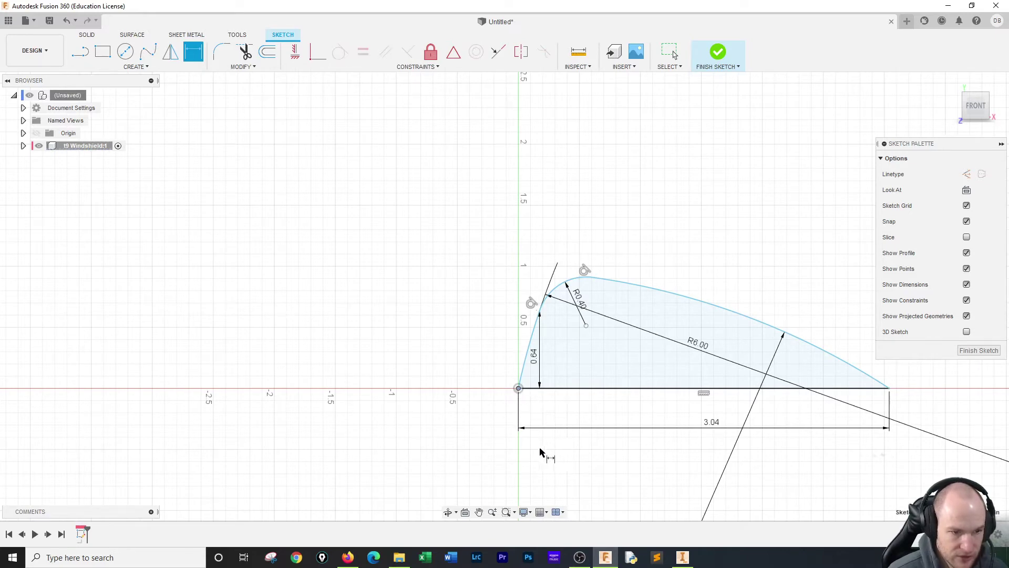
click(541, 311)
click(529, 451)
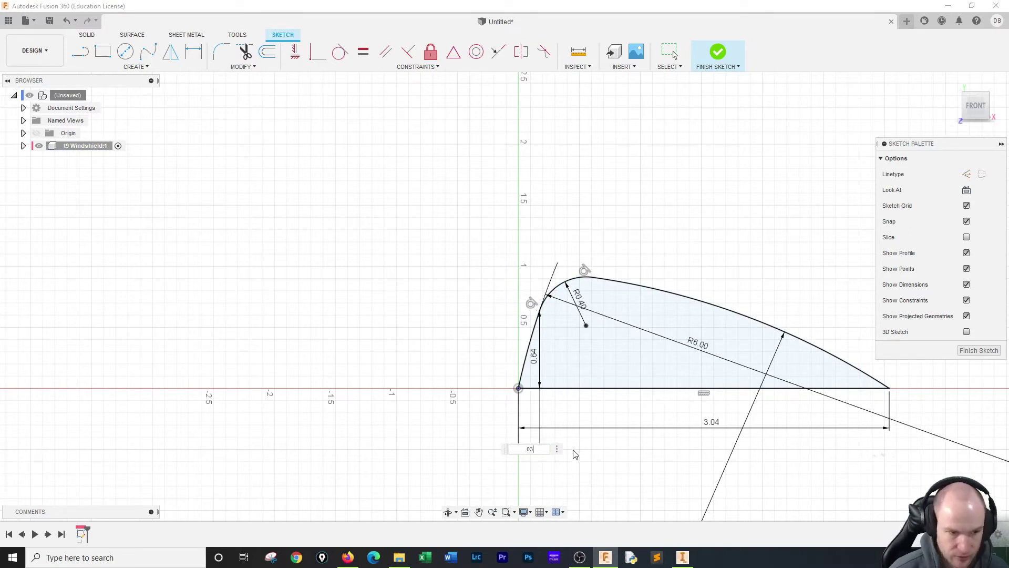
key(Return)
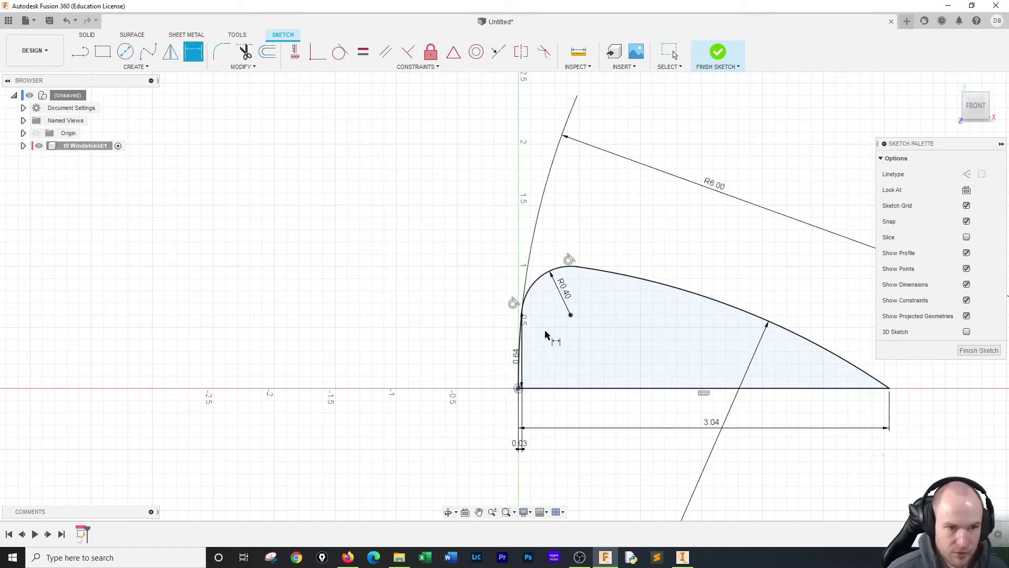
click(720, 53)
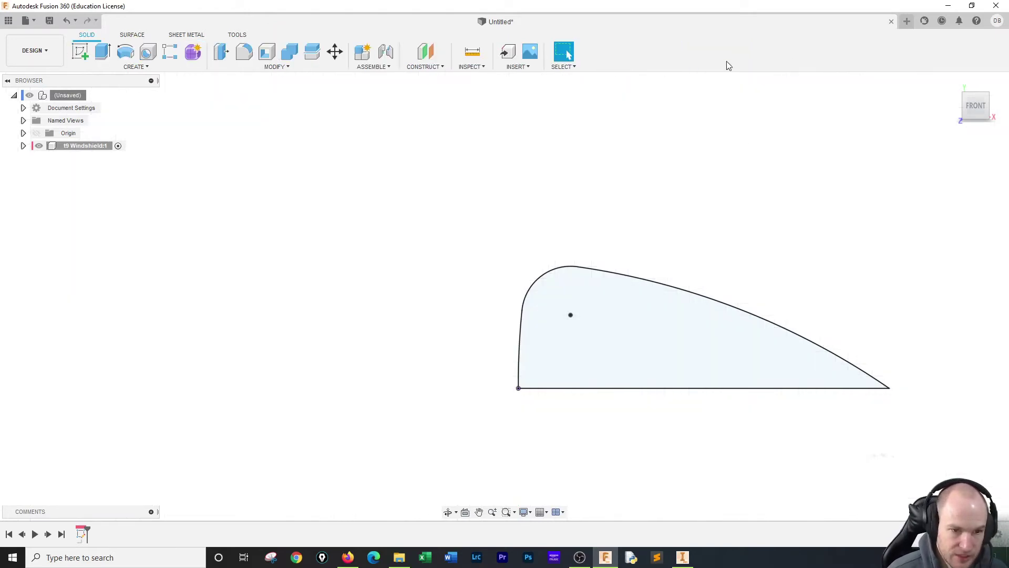
Extrude the closed side profile 2.55 in to one side as a new body.
key(alt+Tab)
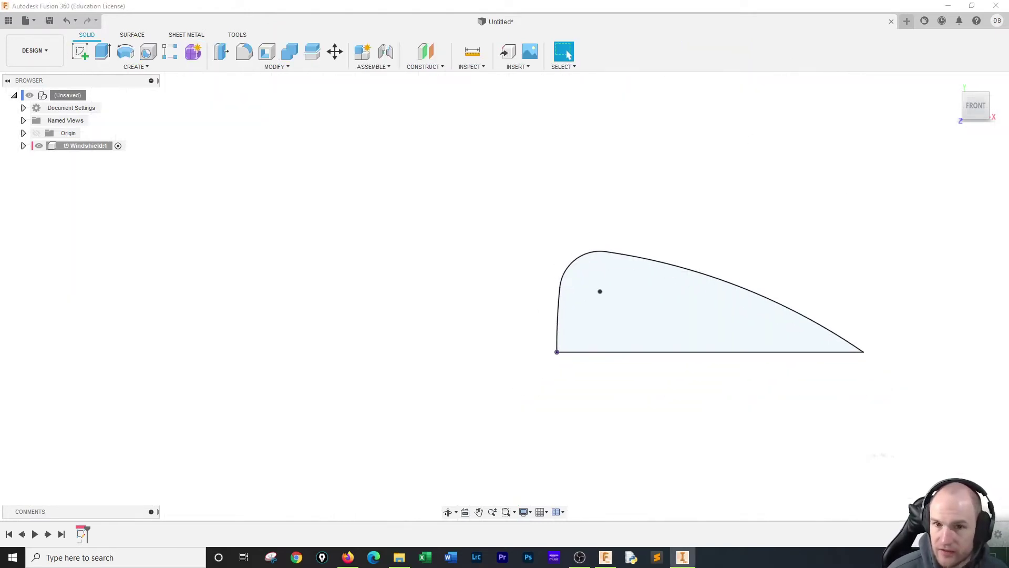
click(952, 81)
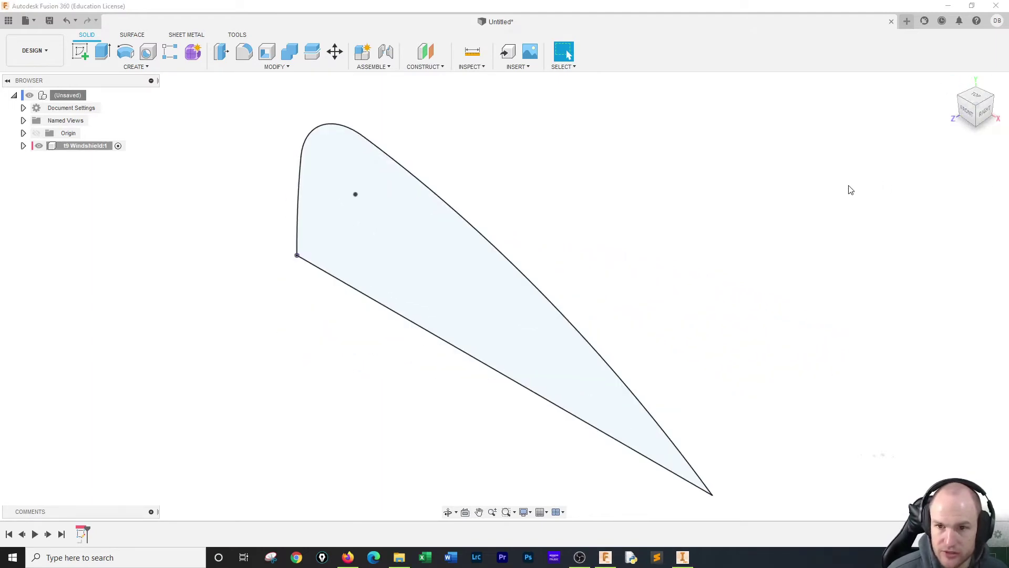
click(103, 53)
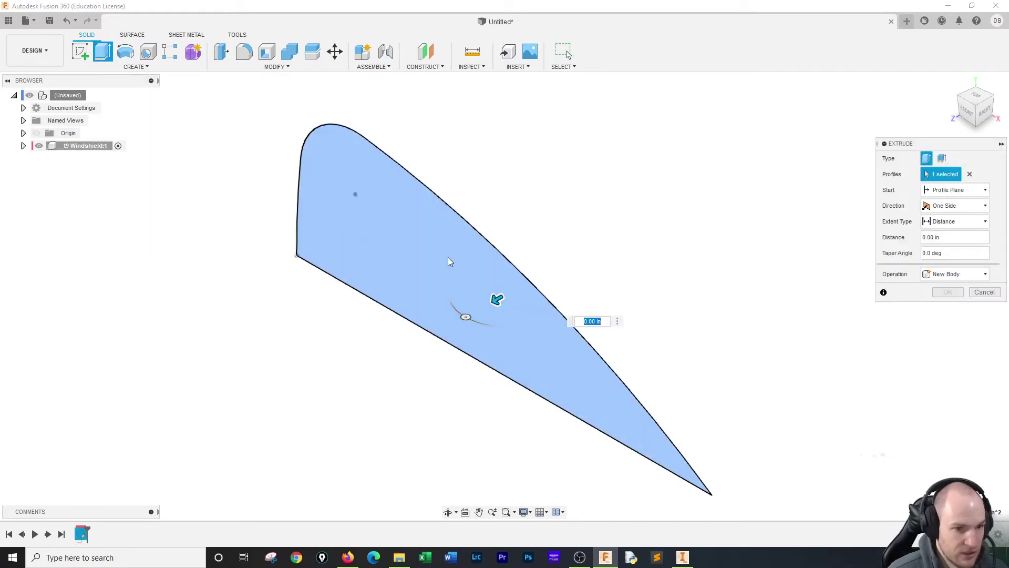
text(2.55)
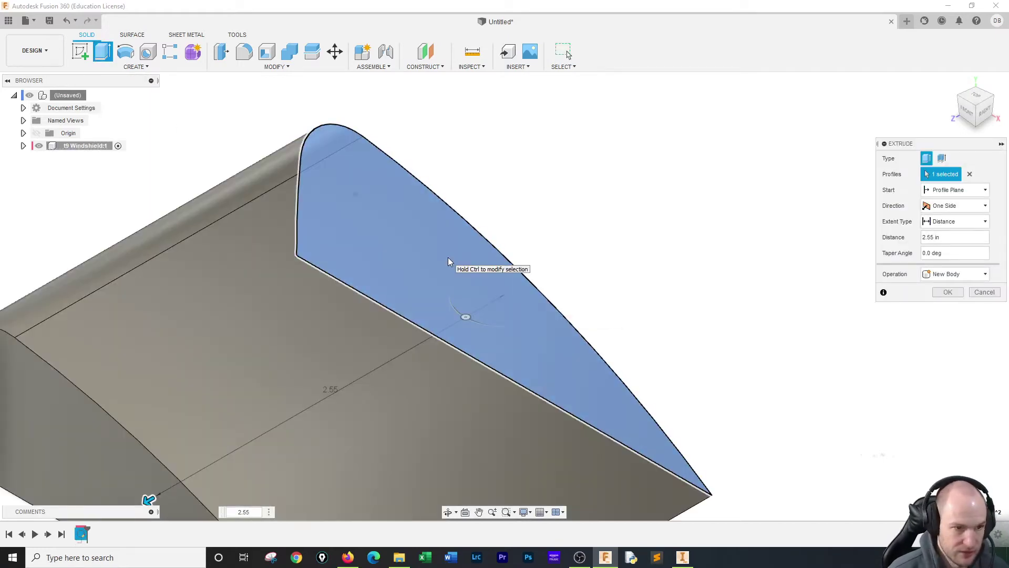
key(Return)
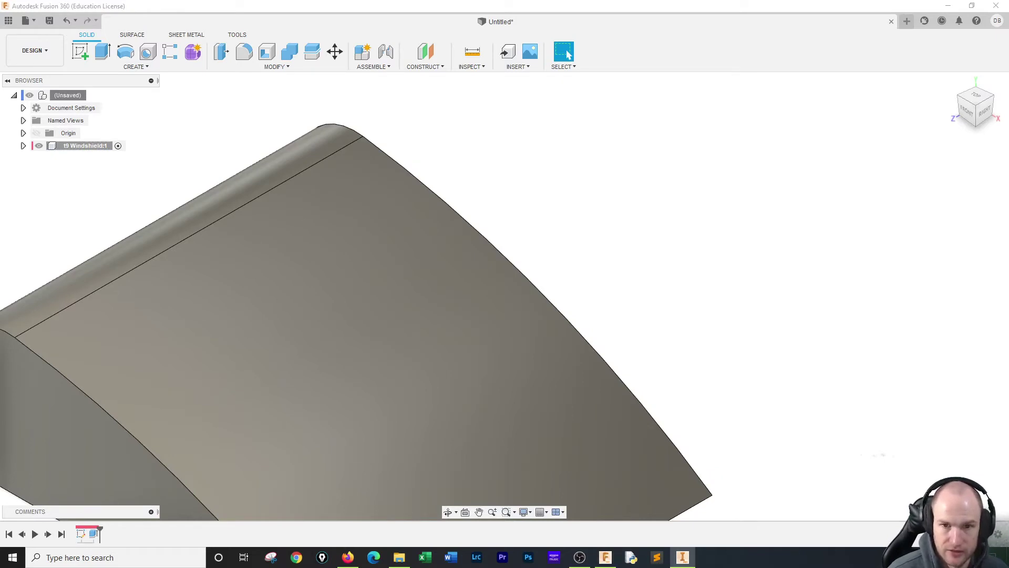
Fillet the curved edge chains along both sides of the body with a constant 0.5 in radius.
scroll(743, 288, down, 5)
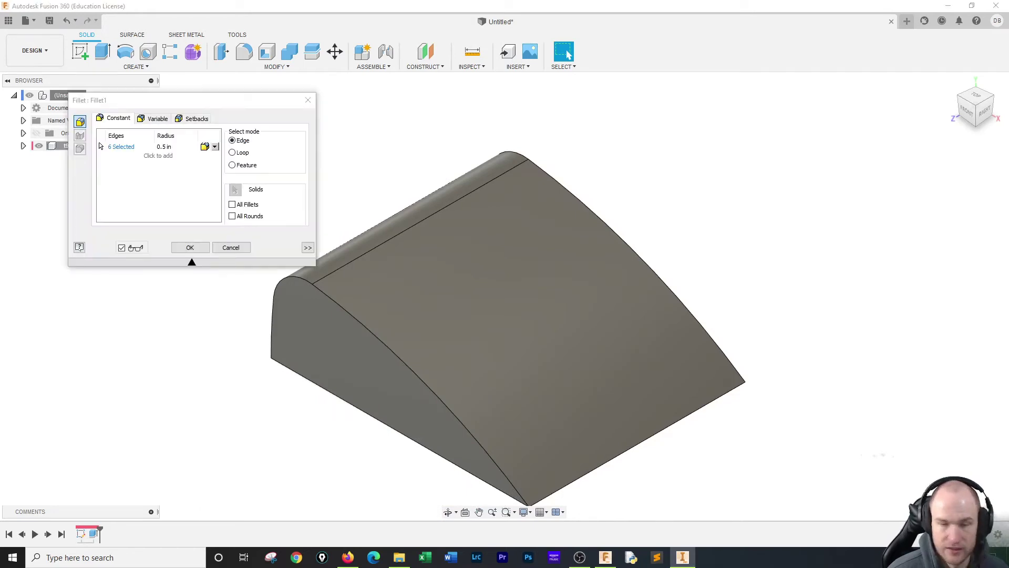
key(Return)
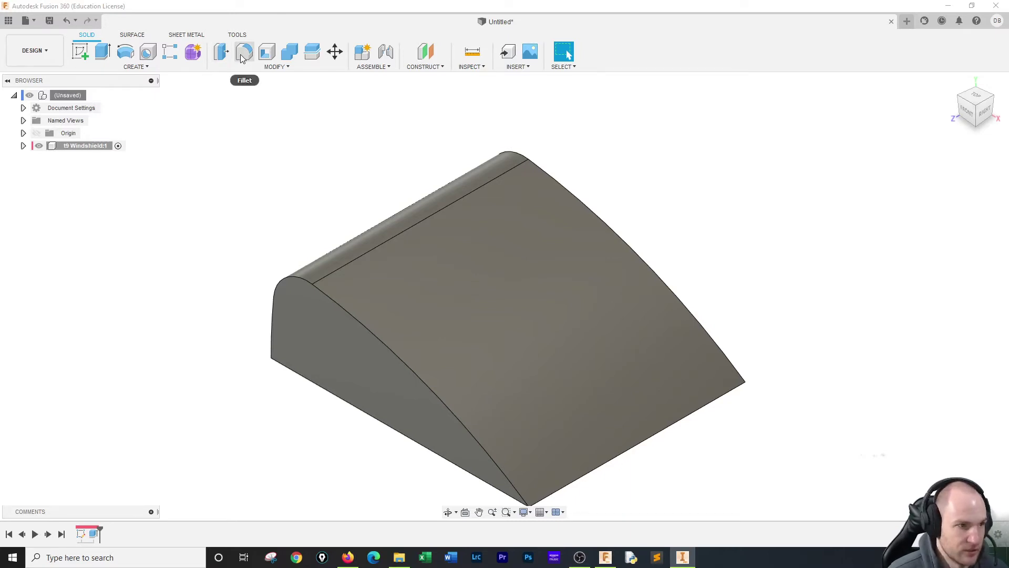
key(f)
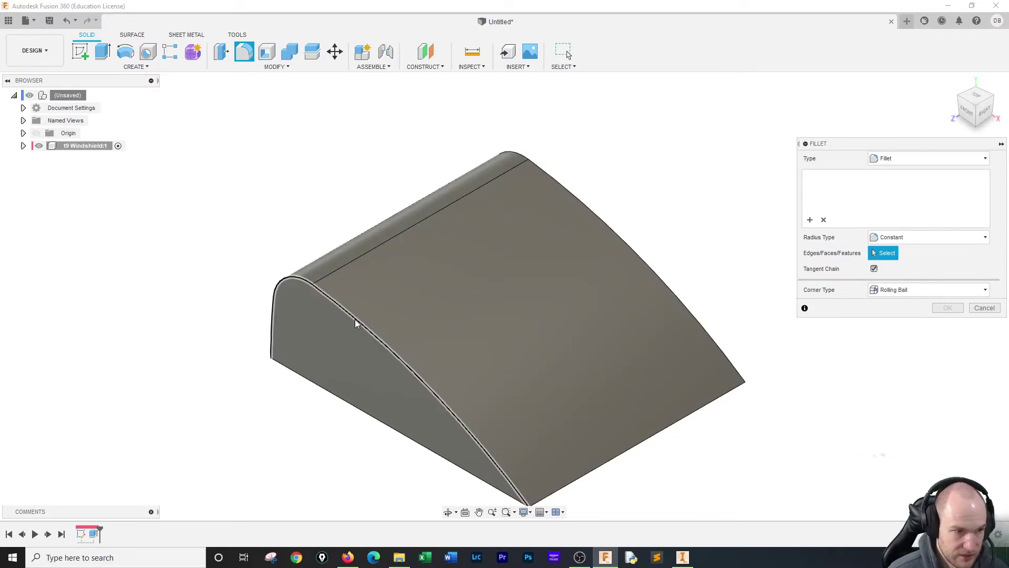
click(355, 319)
click(598, 220)
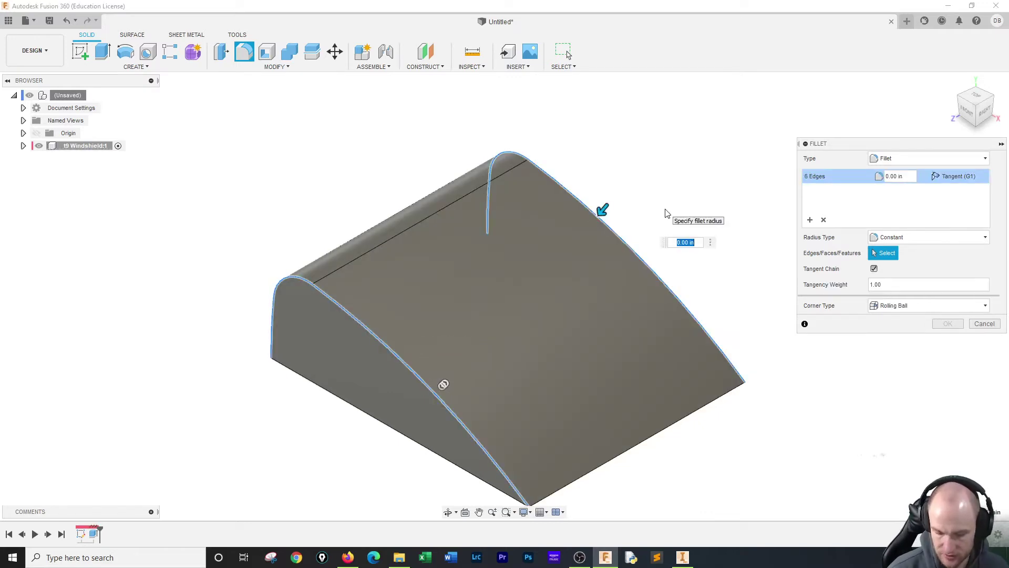
text(.5)
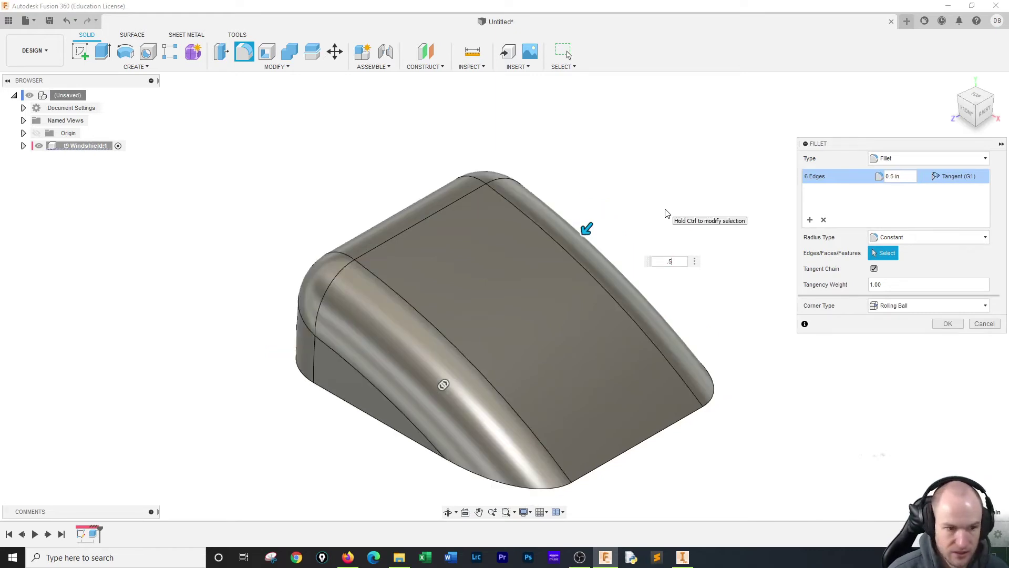
key(Return)
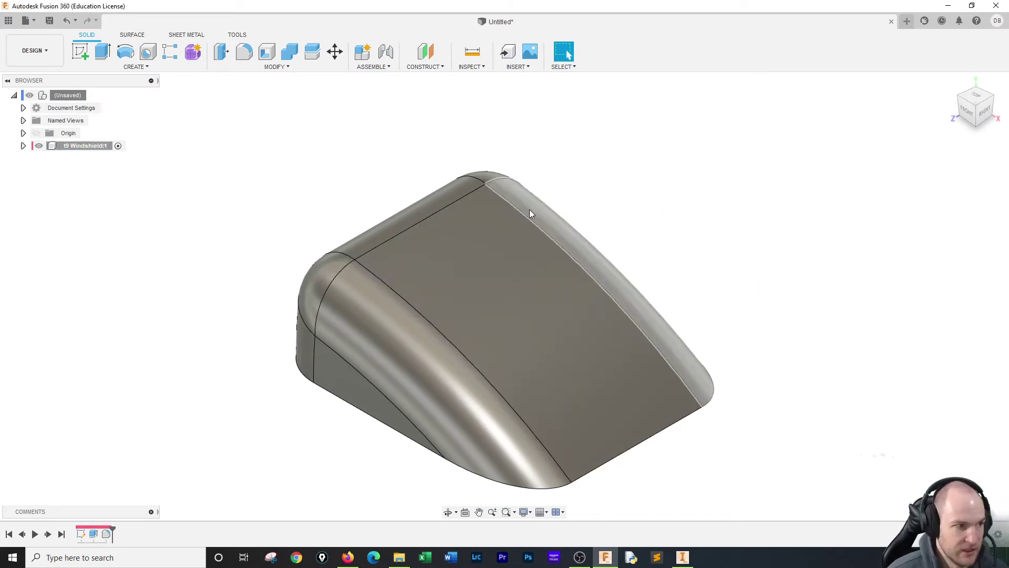
Shell the body with its flat bottom face removed, using an inside thickness of 0.07 in.
key(alt+Tab)
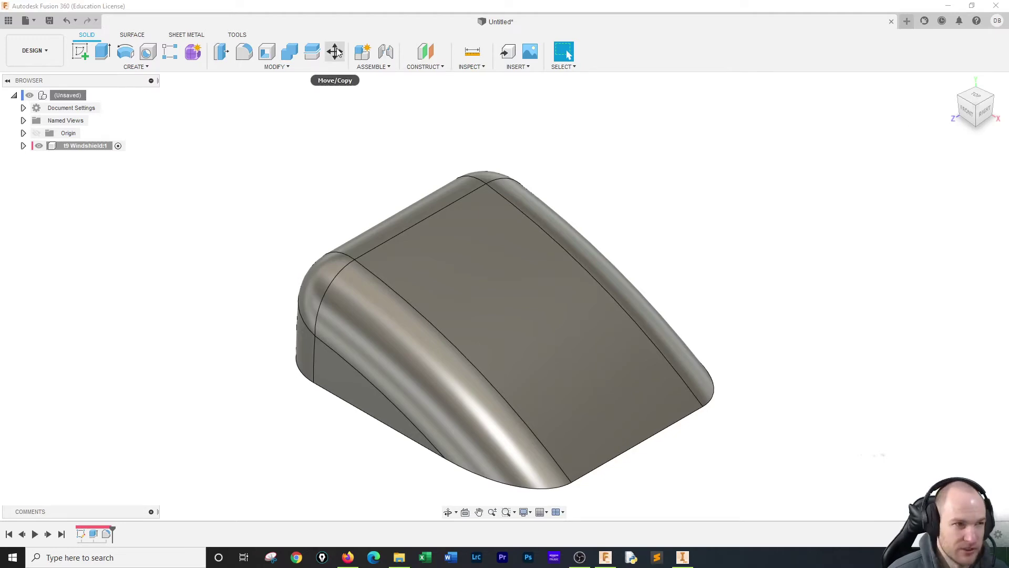
click(245, 52)
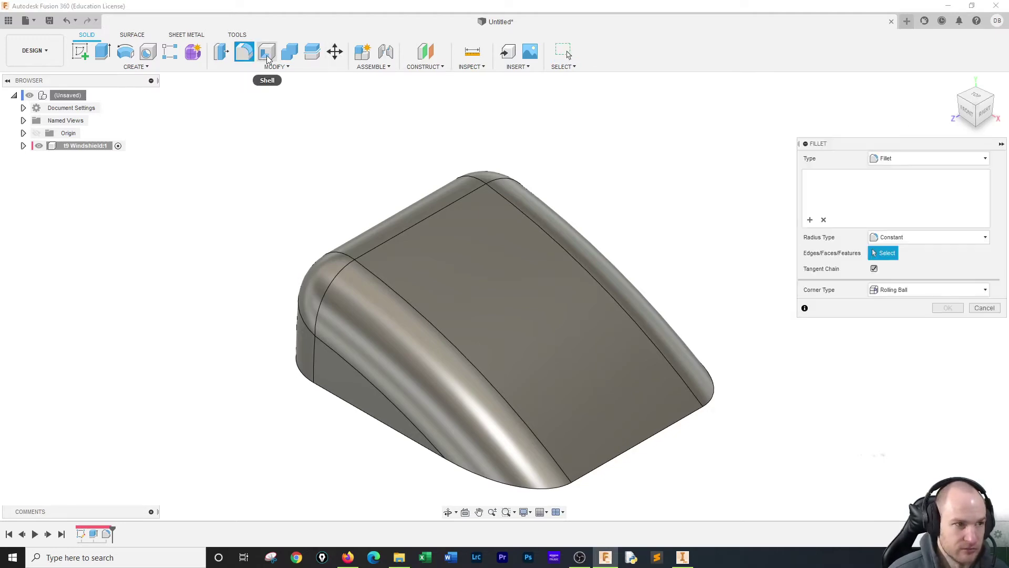
click(267, 51)
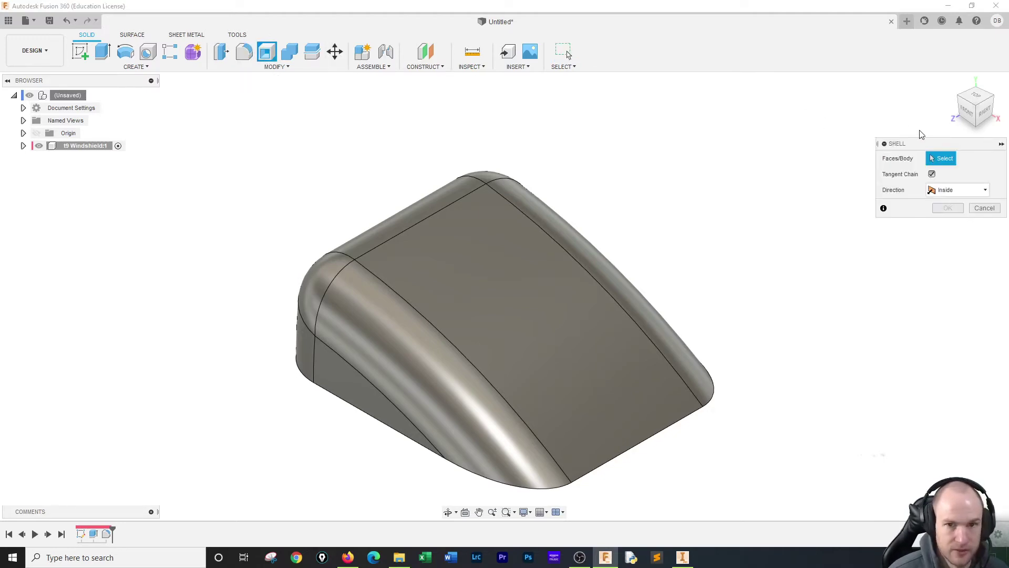
click(976, 125)
click(534, 249)
click(477, 274)
click(492, 274)
click(946, 189)
key(BackSpace)
text(.07)
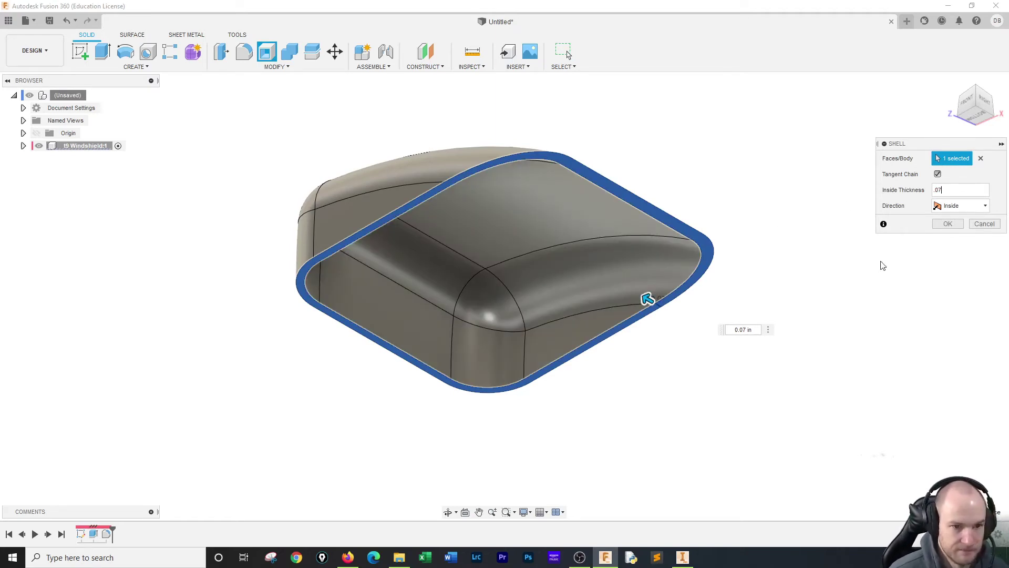
click(947, 224)
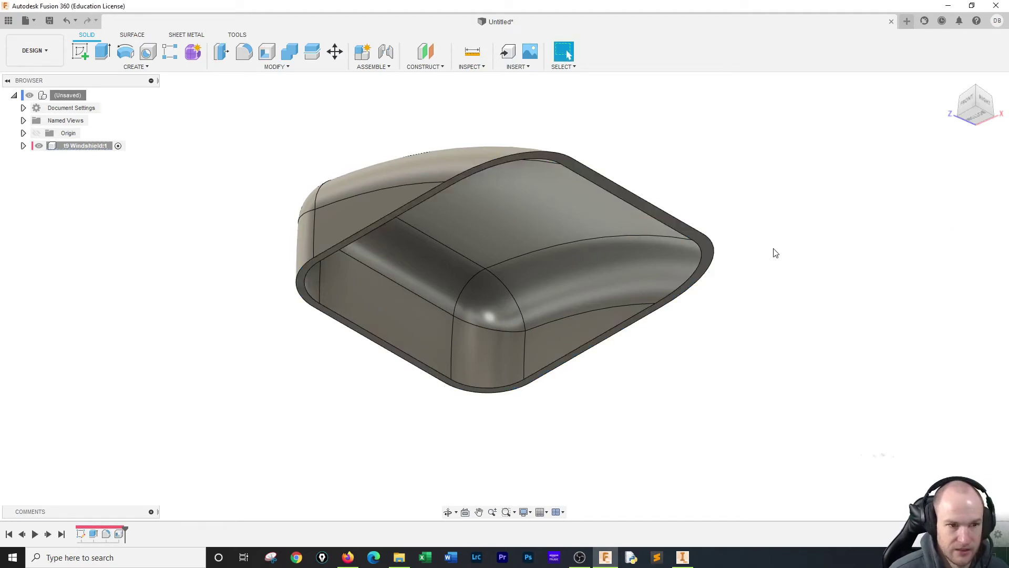
Create a sketch on the shelled body's bottom rim face and finish it without drawing anything.
click(80, 52)
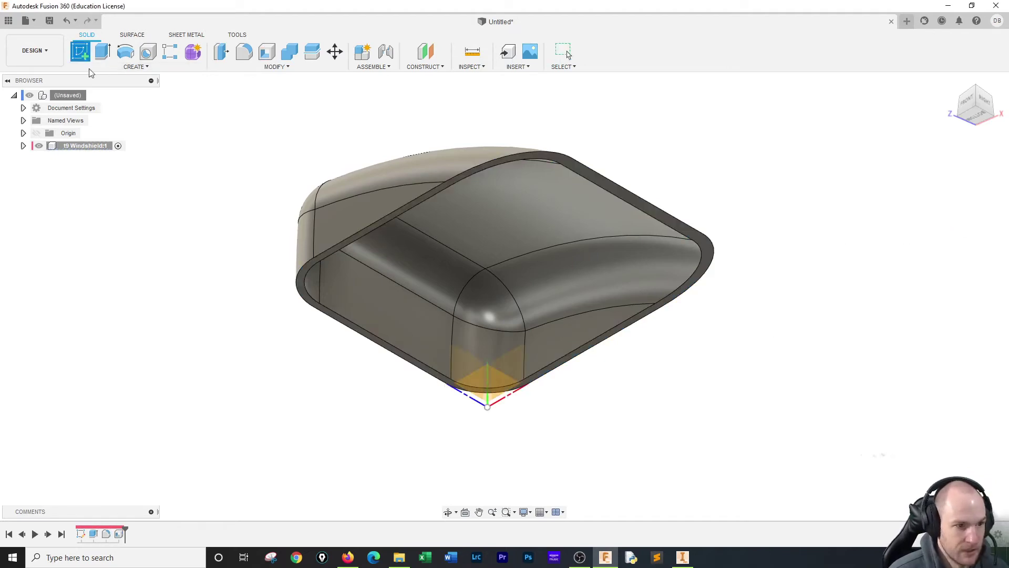
click(302, 283)
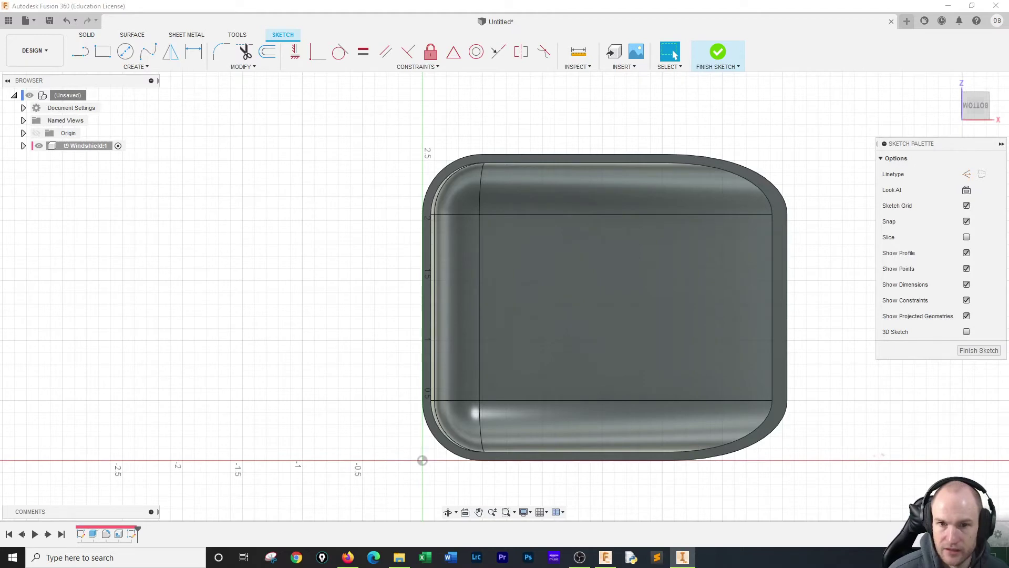
click(716, 53)
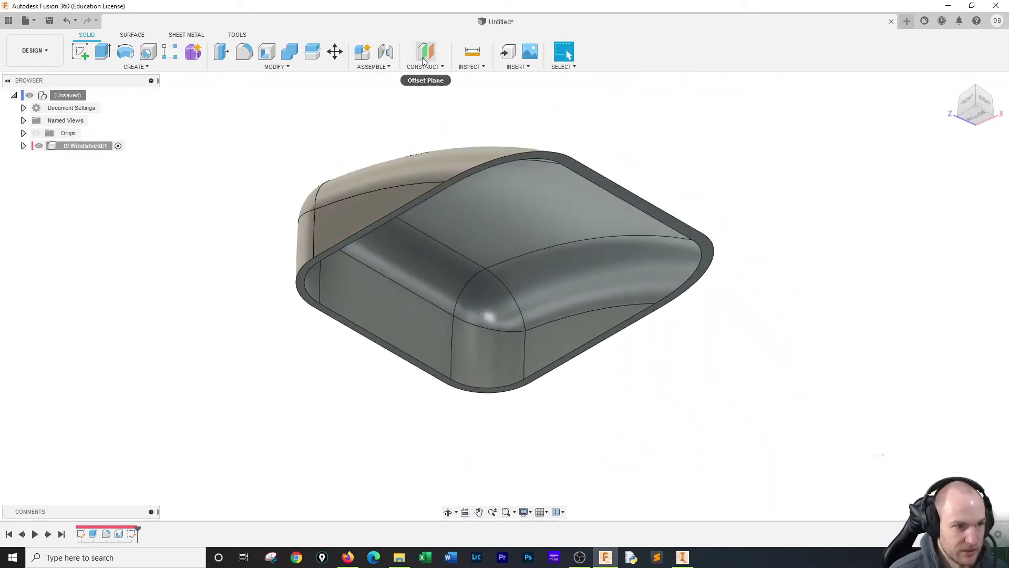
Create an offset plane 0.67 in below the shelled body's bottom rim face.
click(424, 59)
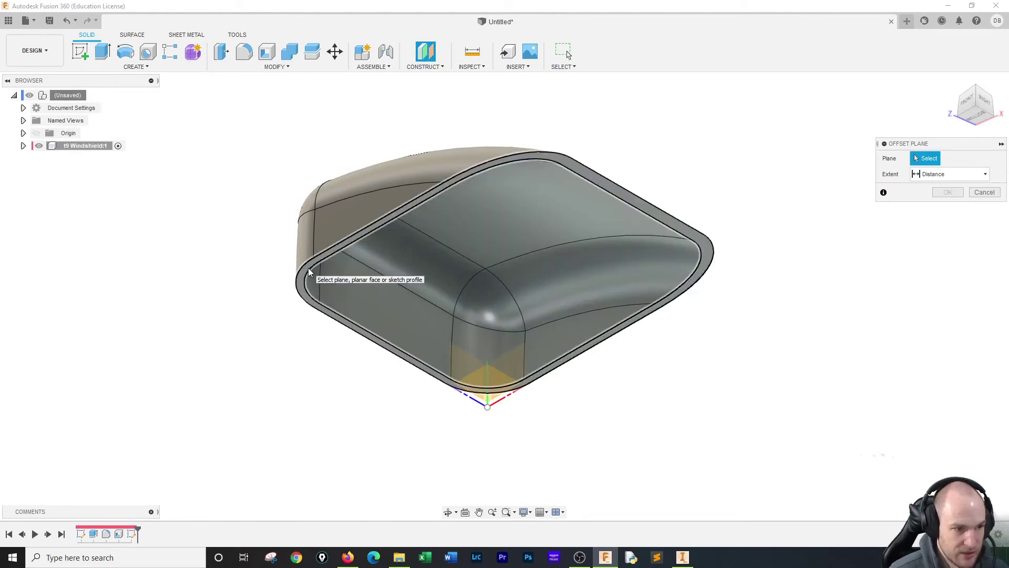
click(309, 269)
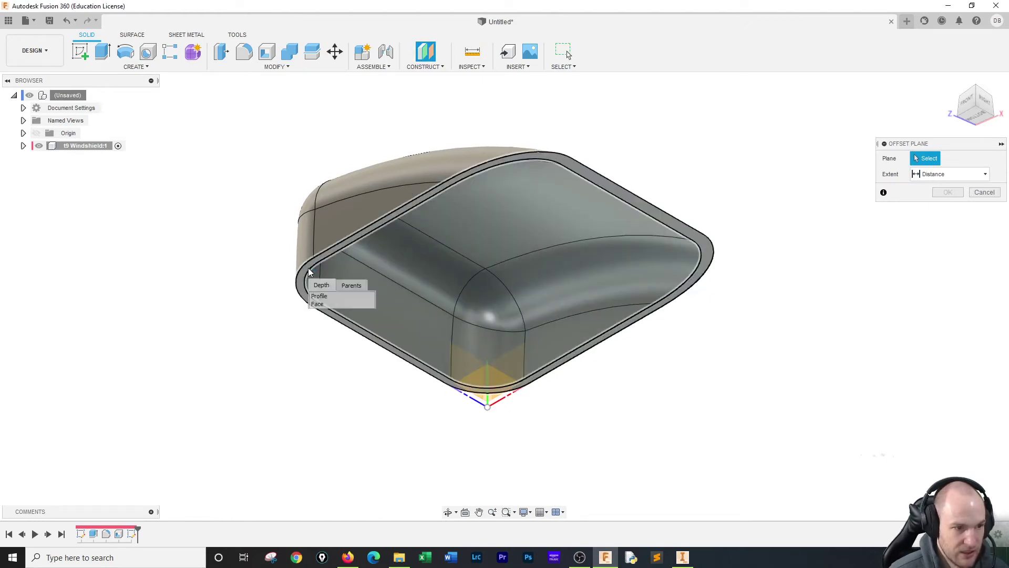
click(304, 270)
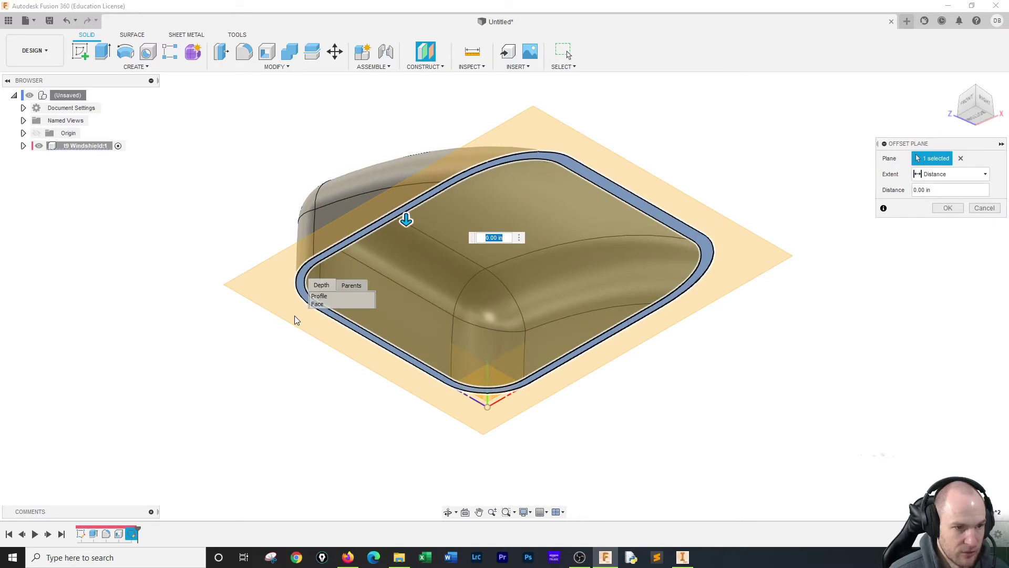
drag(407, 219, 405, 317)
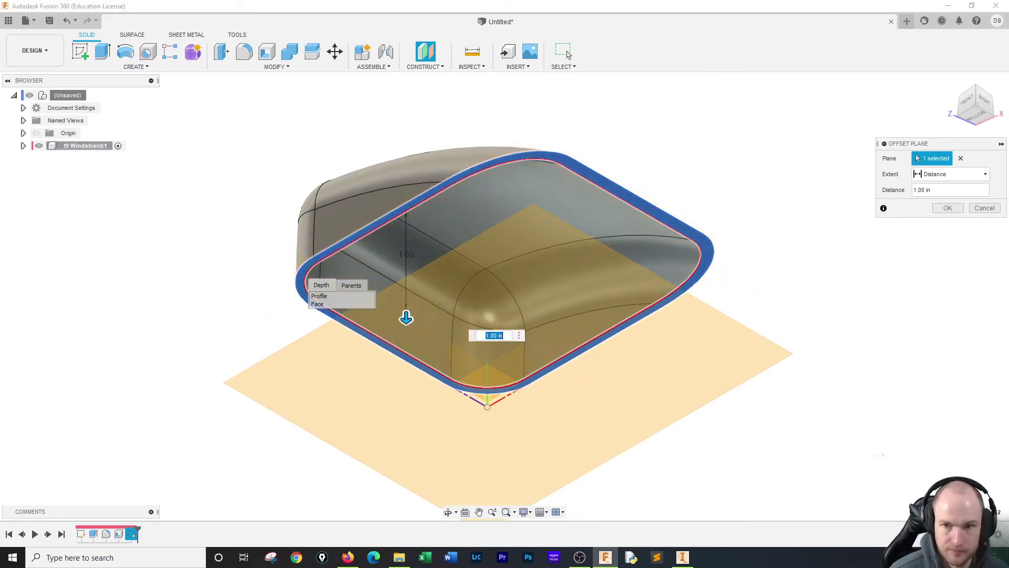
key(ctrl+2)
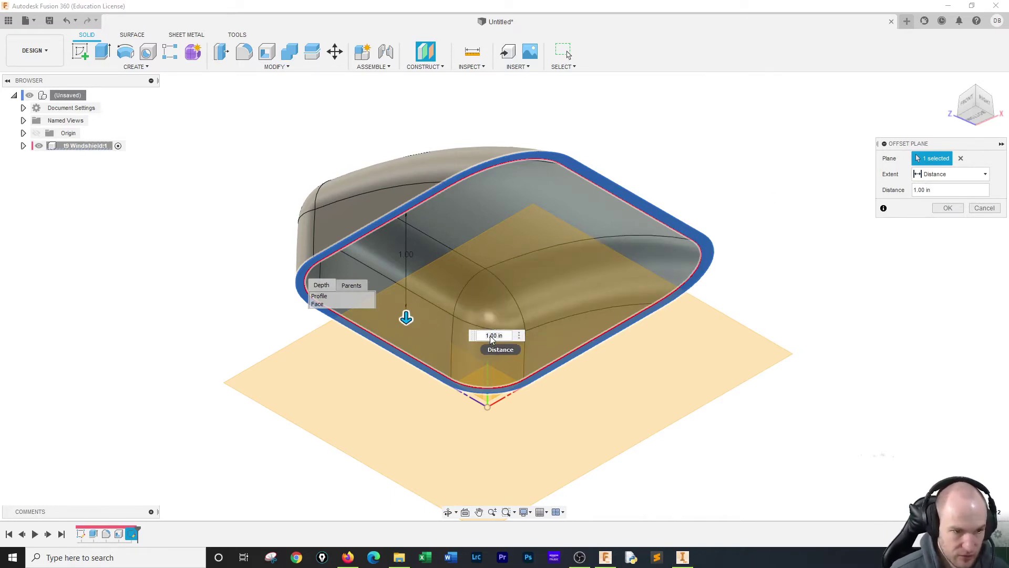
text(6.7)
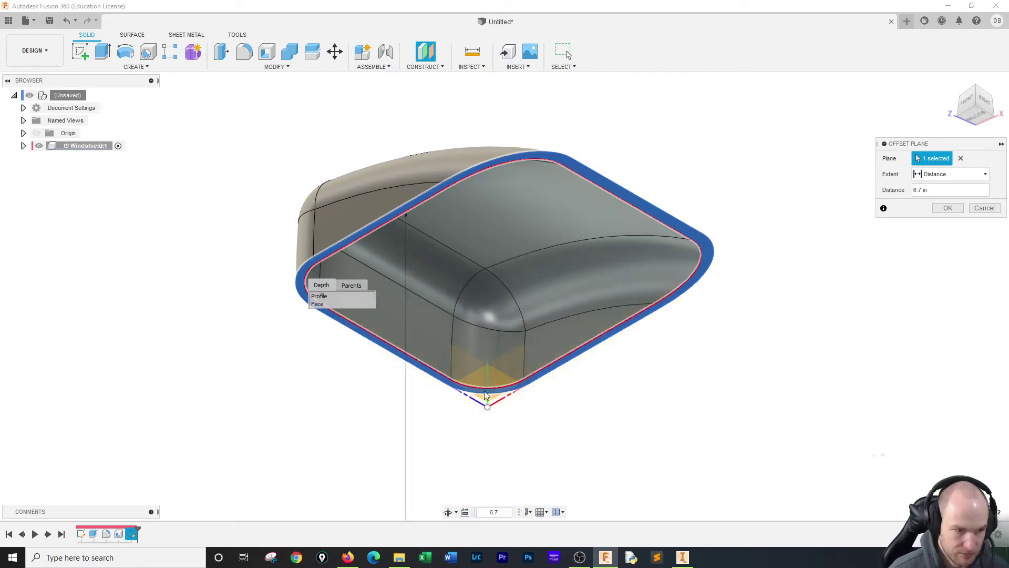
text(.67)
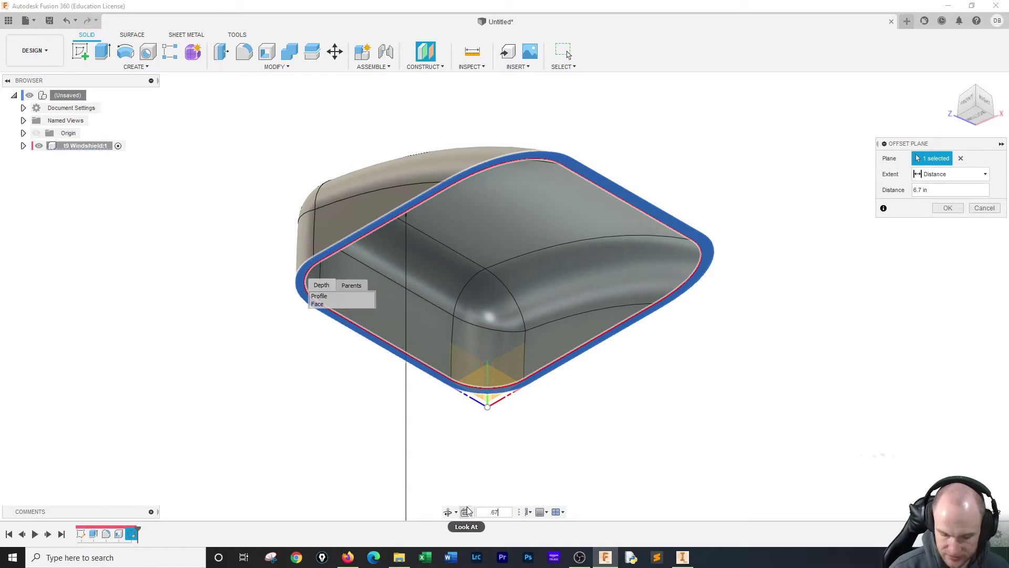
key(Return)
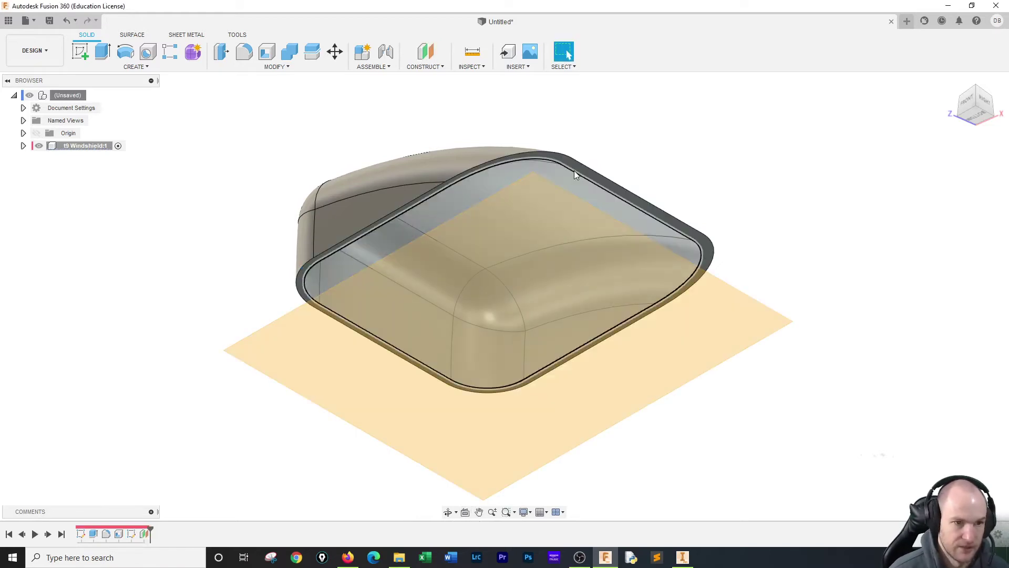
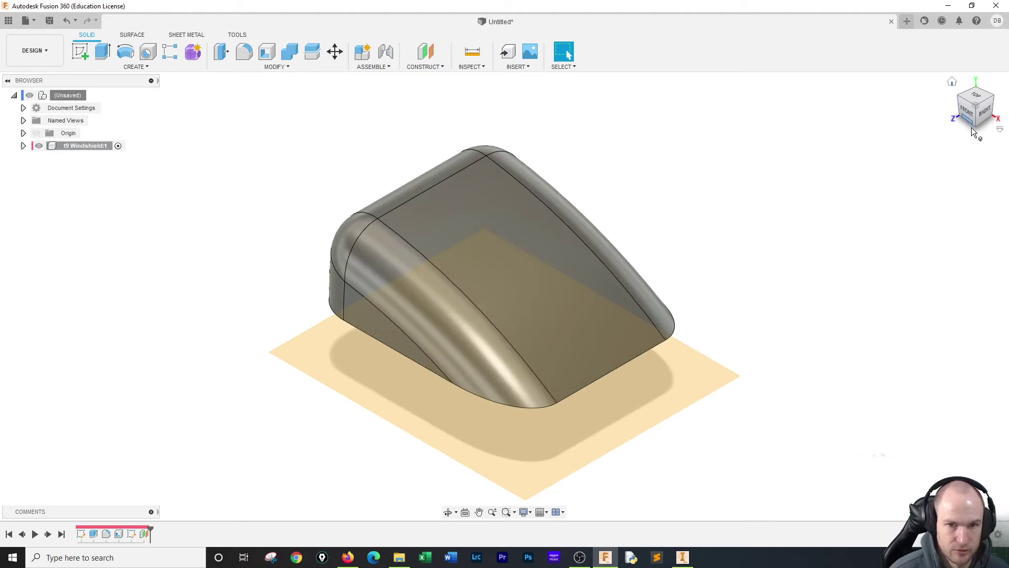
click(976, 122)
click(976, 121)
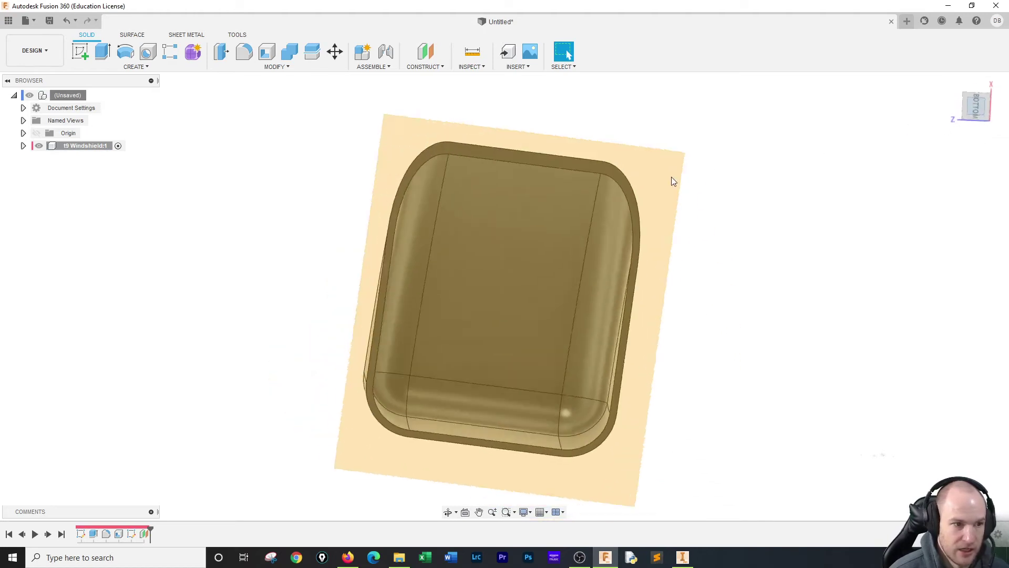
click(954, 84)
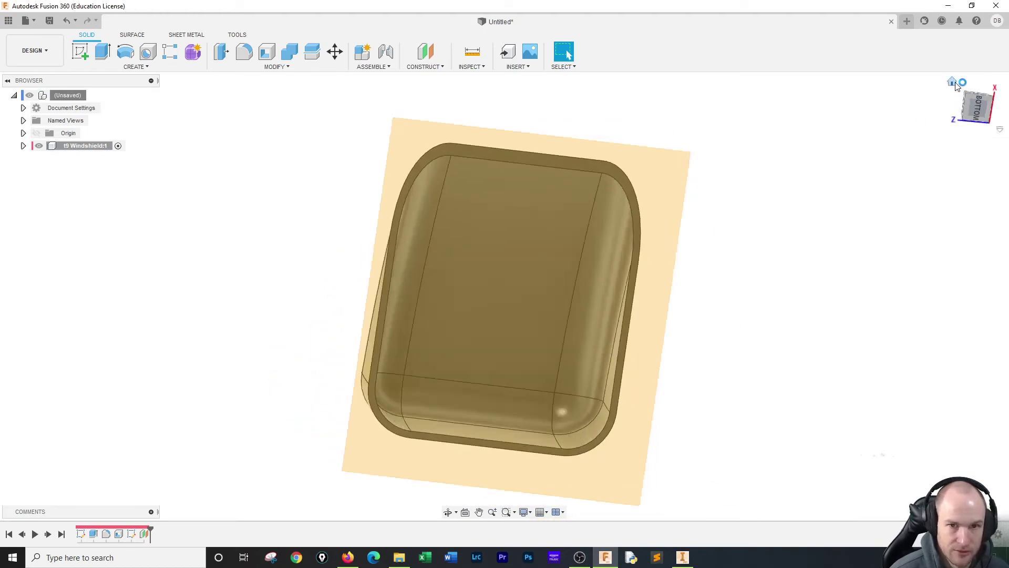
click(976, 126)
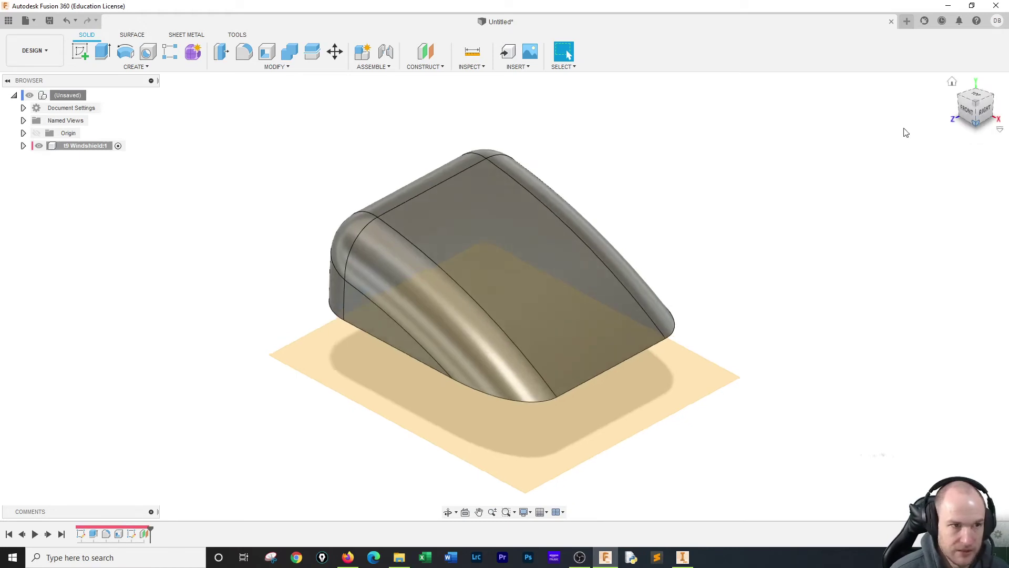
click(422, 61)
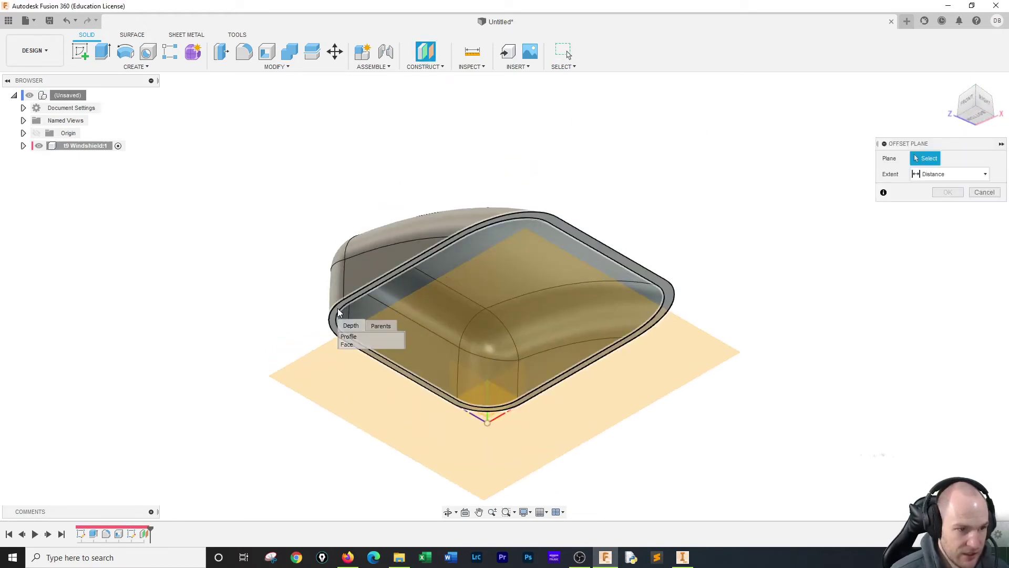
click(338, 312)
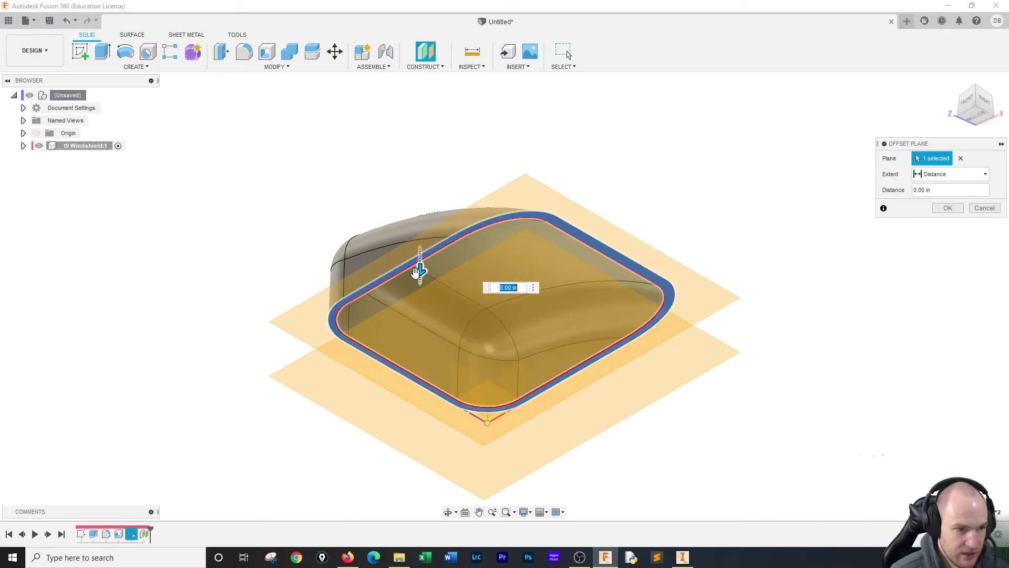
key(Escape)
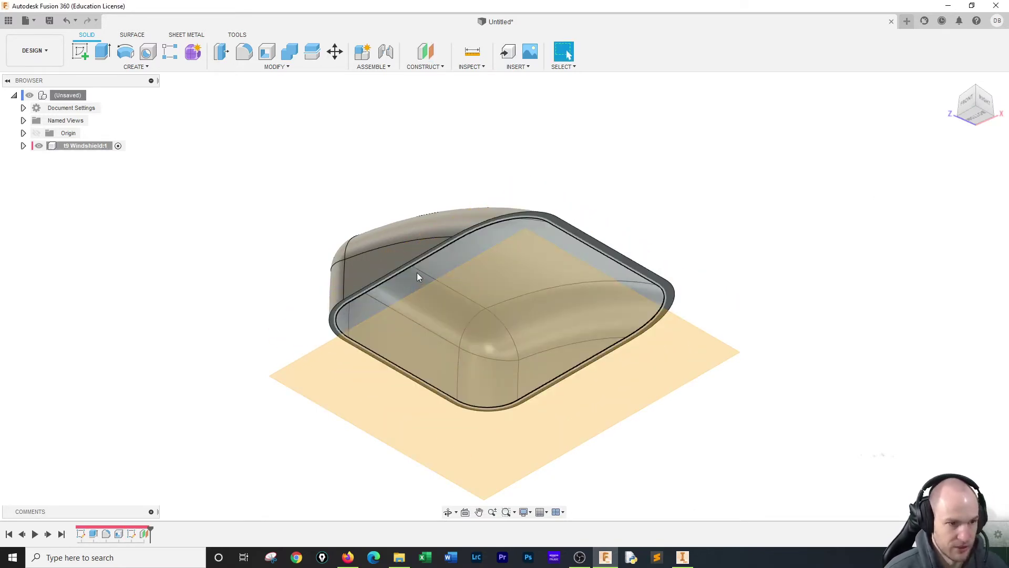
Start a sketch on the offset plane and project the body's bottom rim face into it with the projection link on.
click(82, 55)
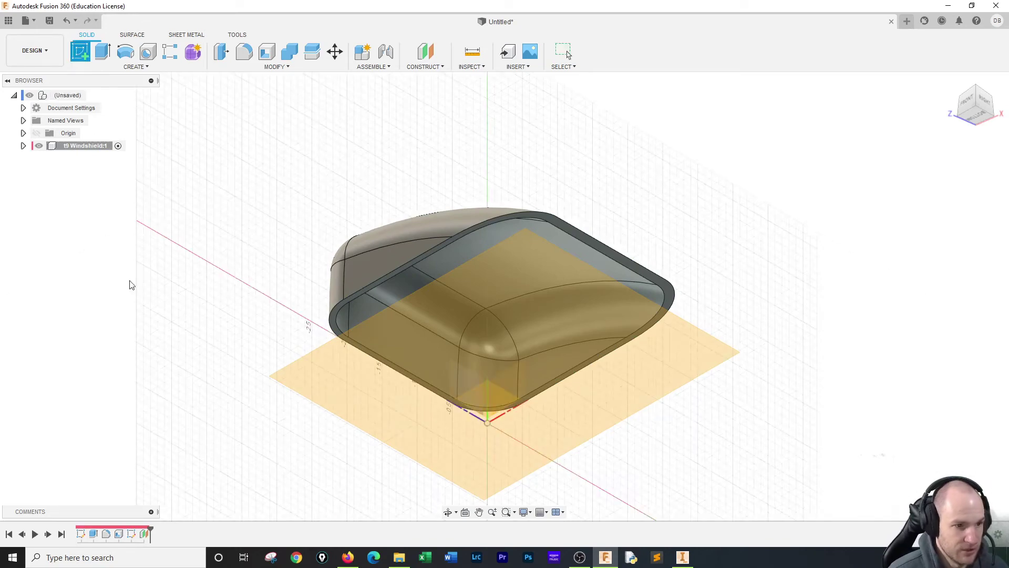
click(445, 351)
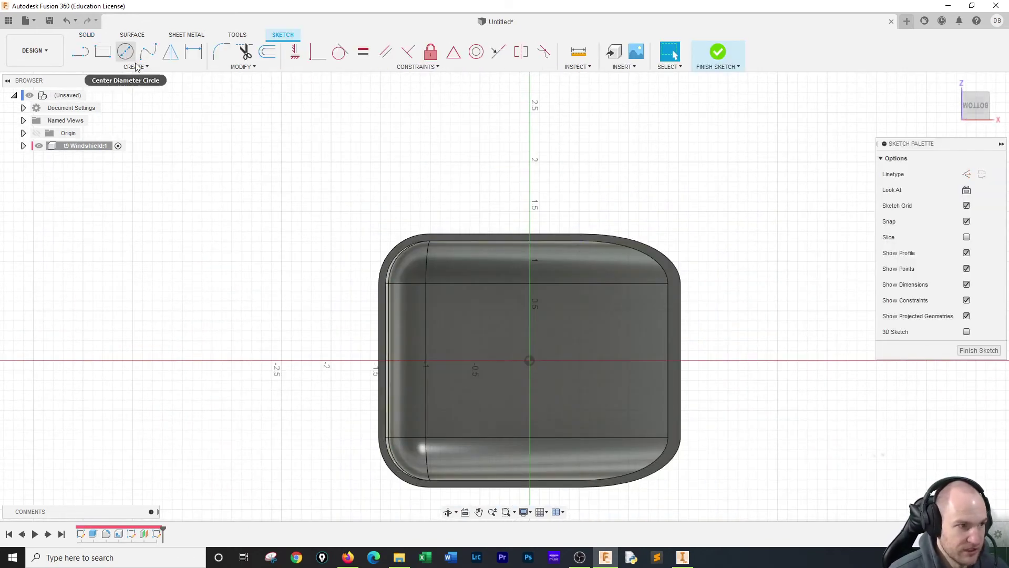
click(135, 66)
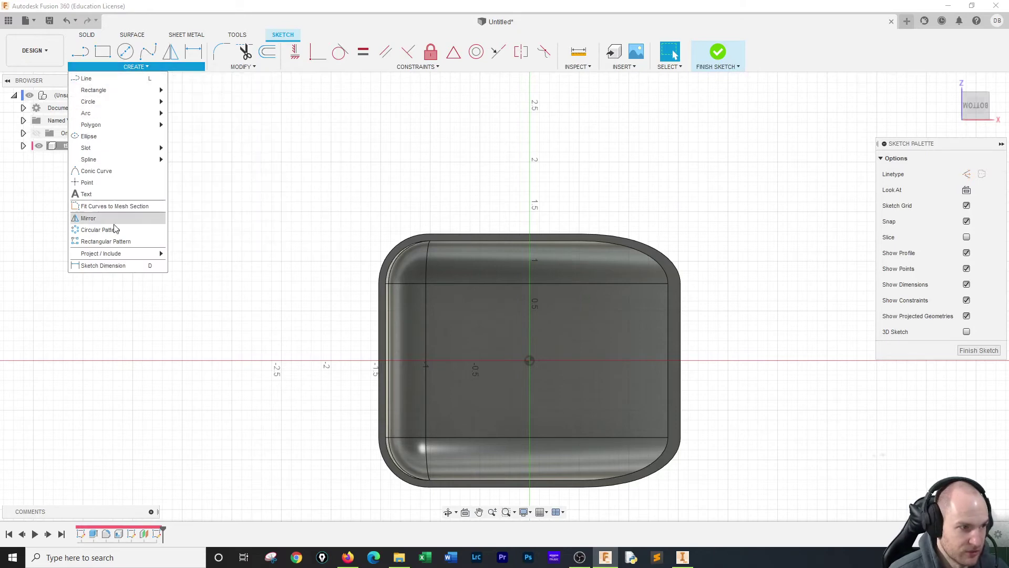
mouse_move(136, 253)
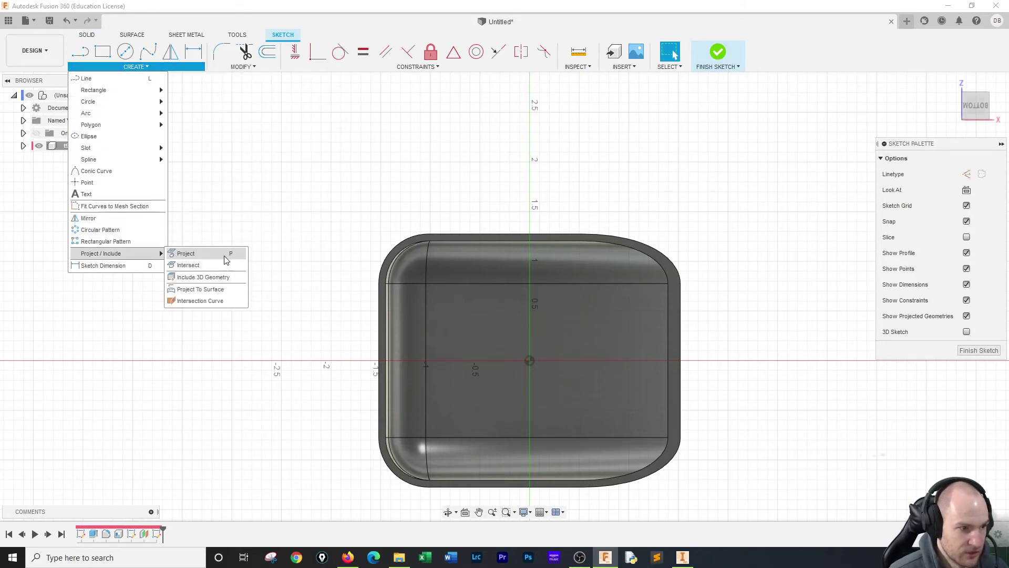
click(190, 255)
click(456, 236)
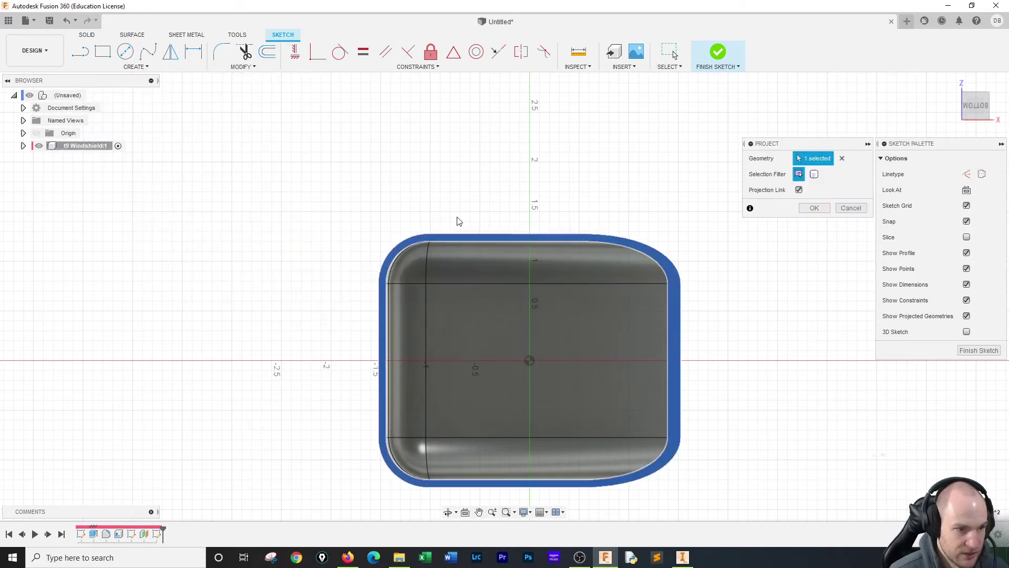
click(813, 208)
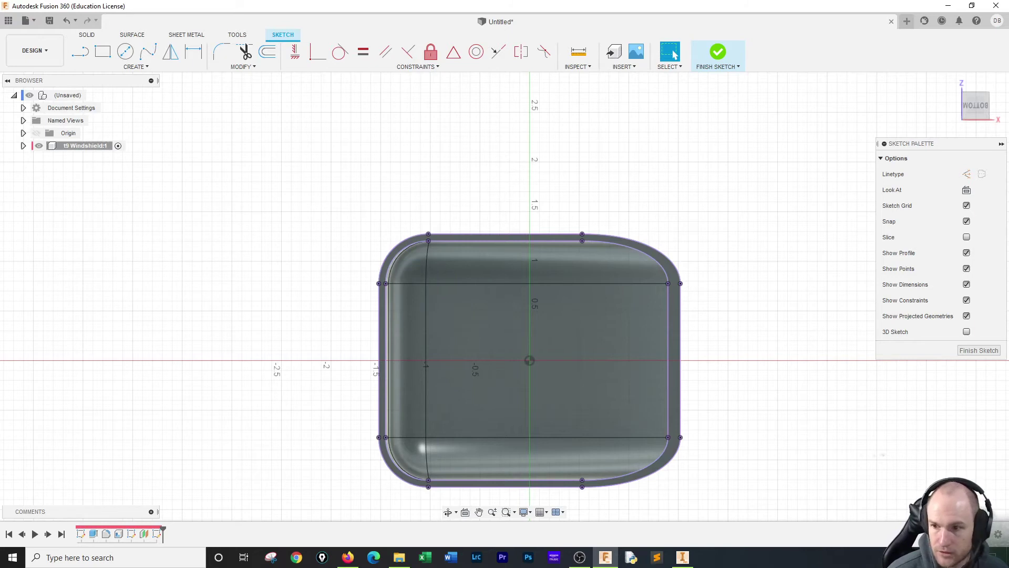
Draw a two-point rectangle inside the projected rim outline, spanning the sketch origin.
key(alt+Tab)
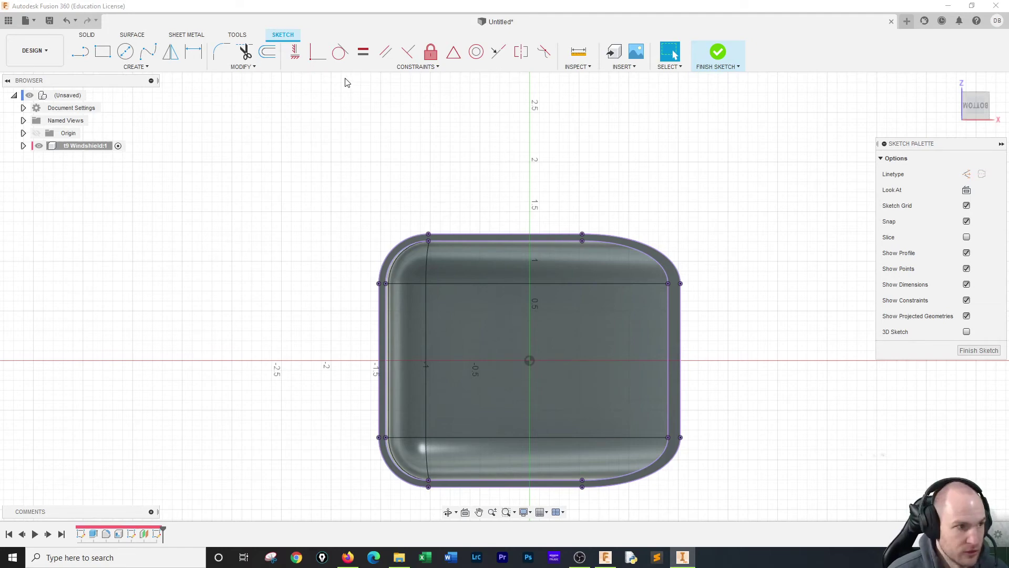
click(103, 52)
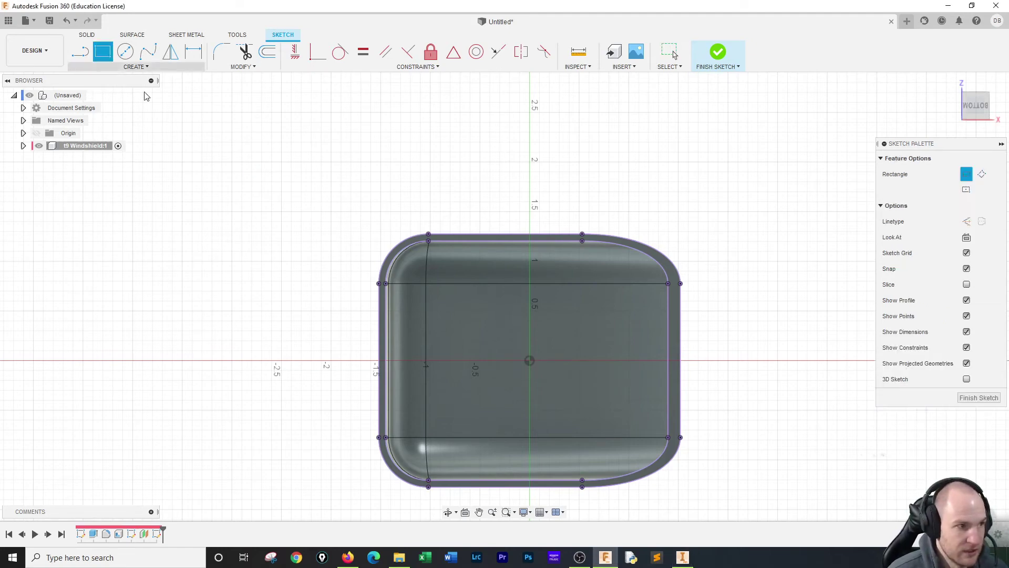
click(435, 279)
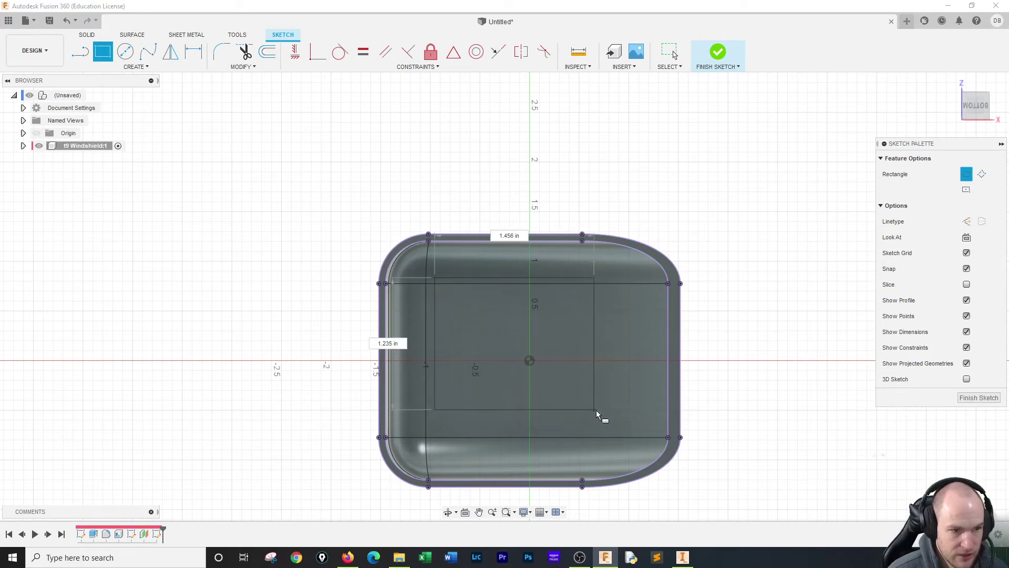
click(621, 443)
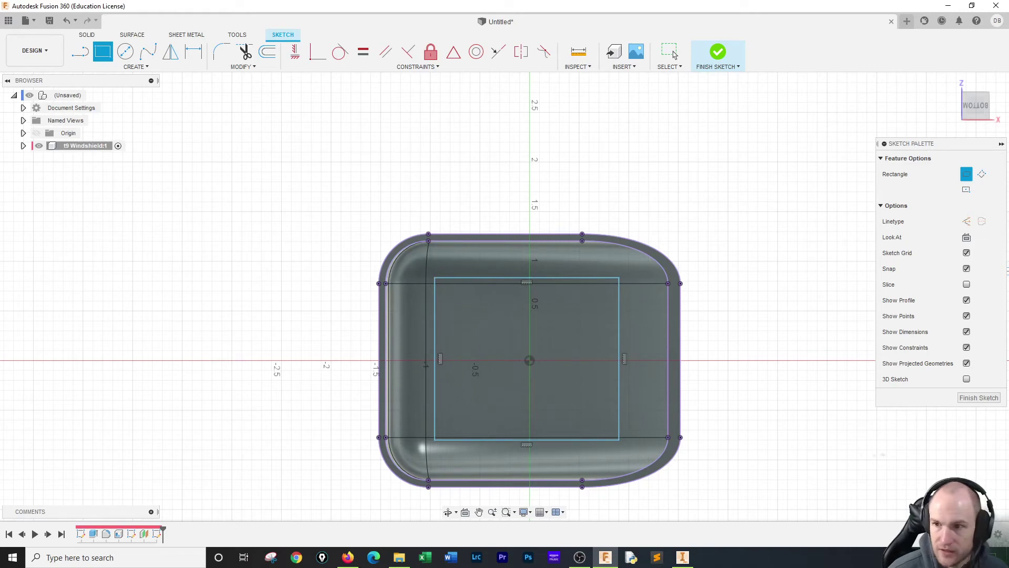
Dimension the distance between the rectangle's two vertical sides as 1.54 in.
key(alt+Tab)
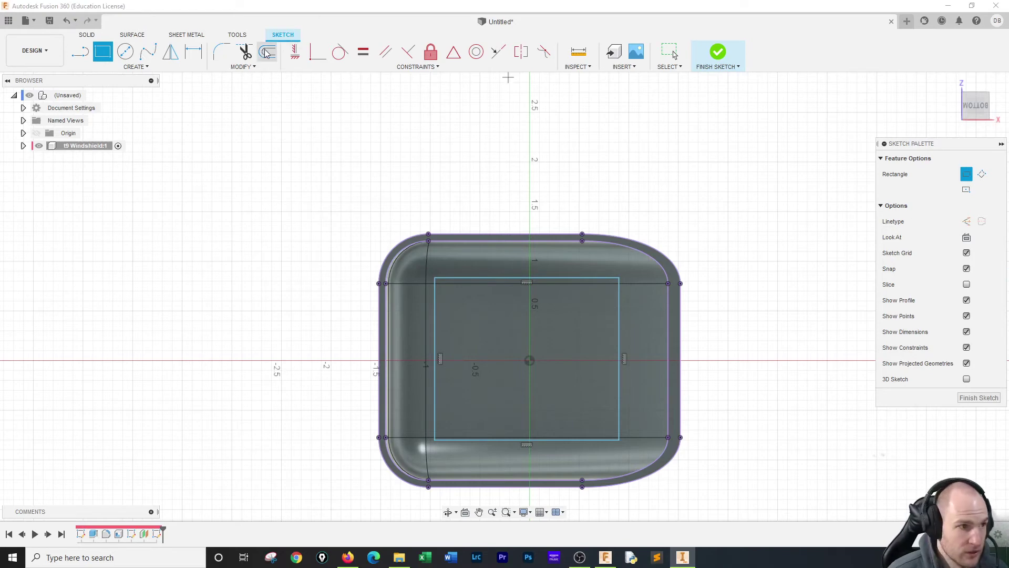
click(193, 52)
click(435, 295)
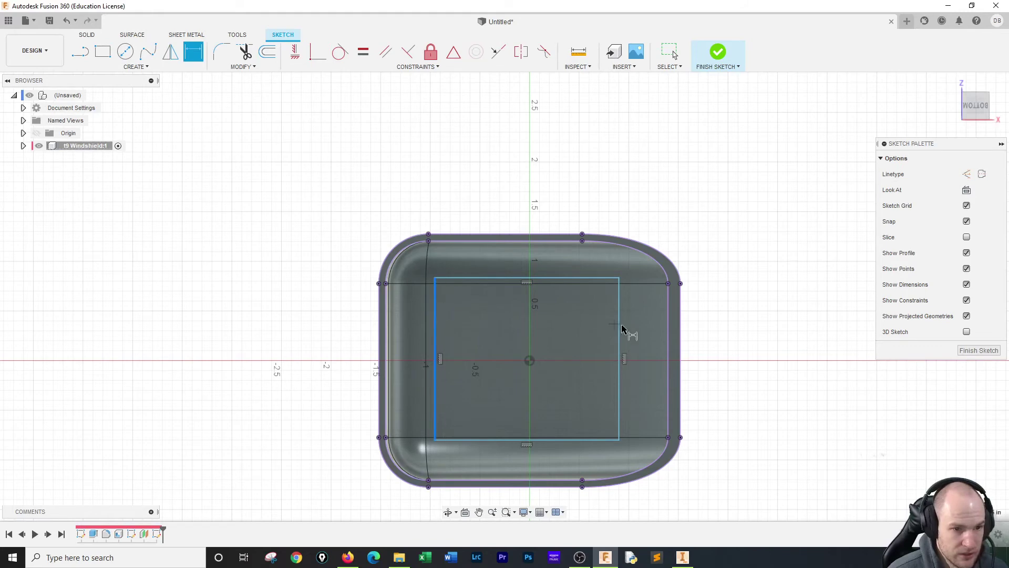
click(625, 332)
click(572, 191)
key(BackSpace)
key(Return)
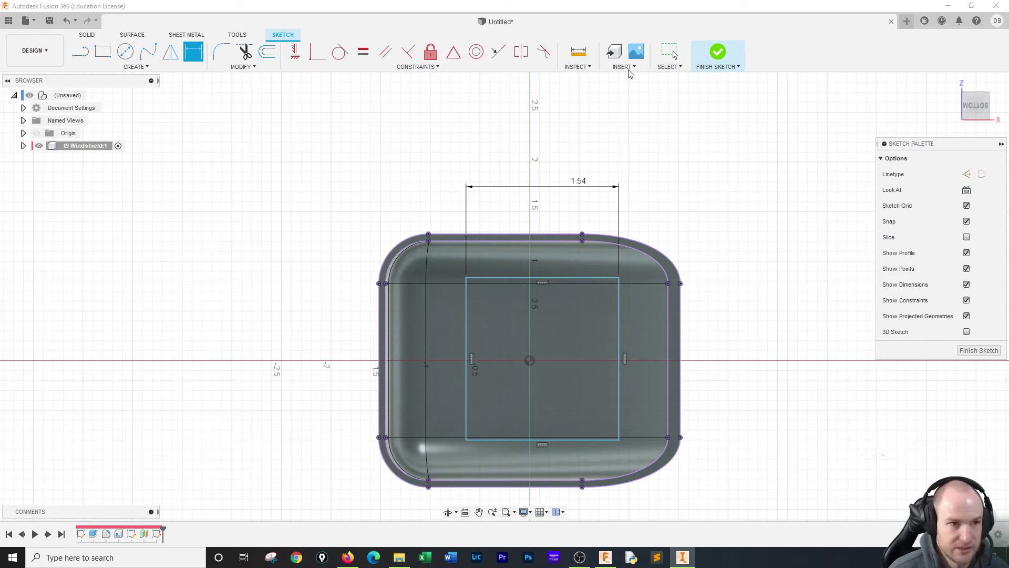
Dimension the distance between the rectangle's two horizontal sides as 1.97 in.
click(520, 278)
click(531, 441)
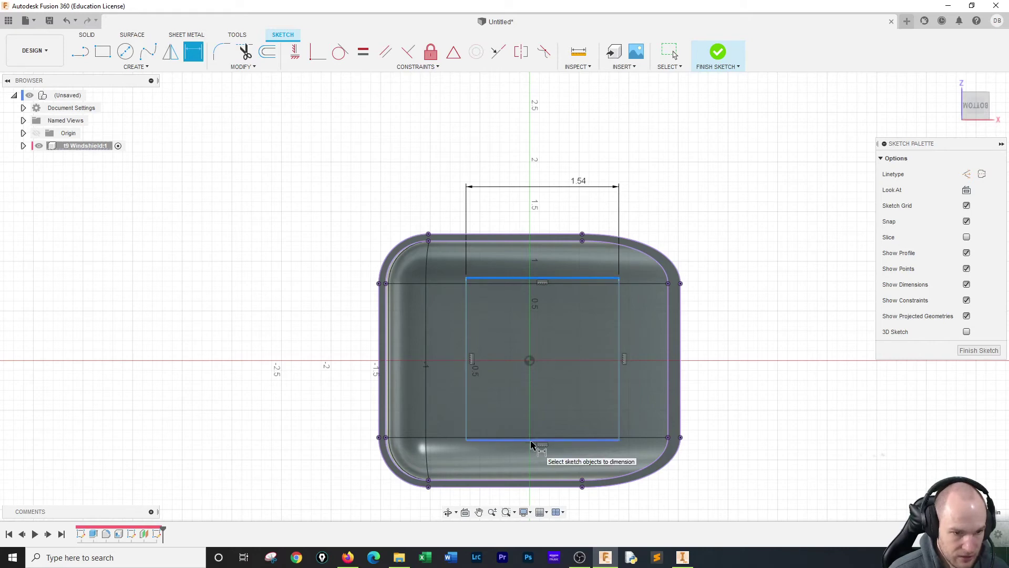
click(743, 431)
key(BackSpace)
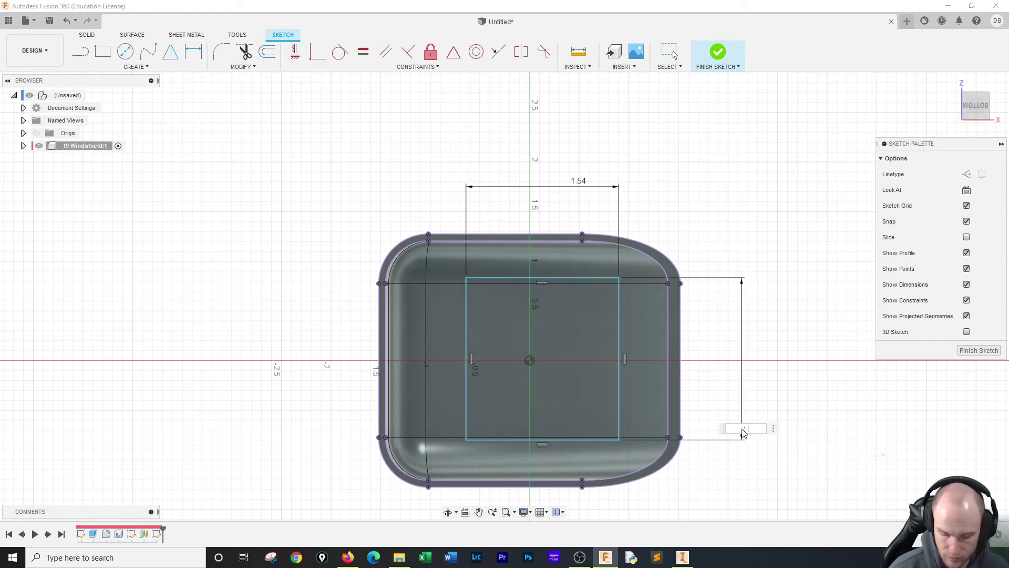
text(1.97)
key(Return)
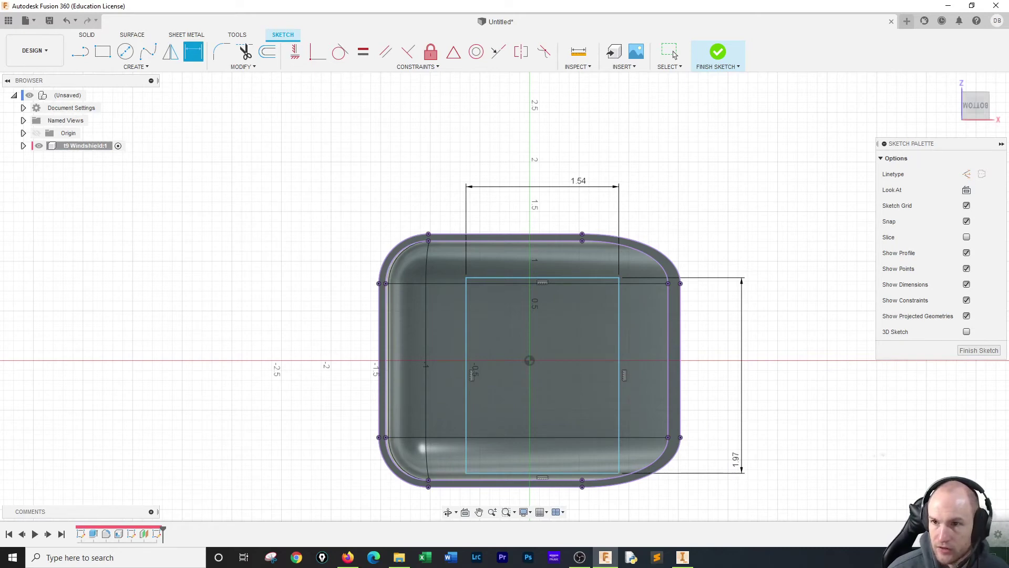
Dimension the rectangle's right side 0.68 in from the outer right edge of the projected rim outline.
key(alt+Tab)
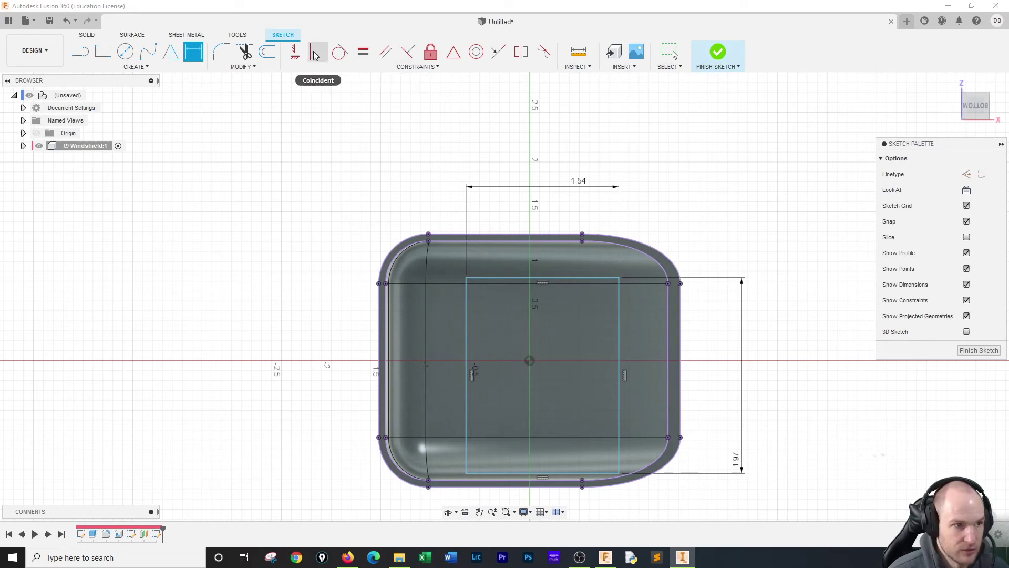
click(622, 316)
click(681, 334)
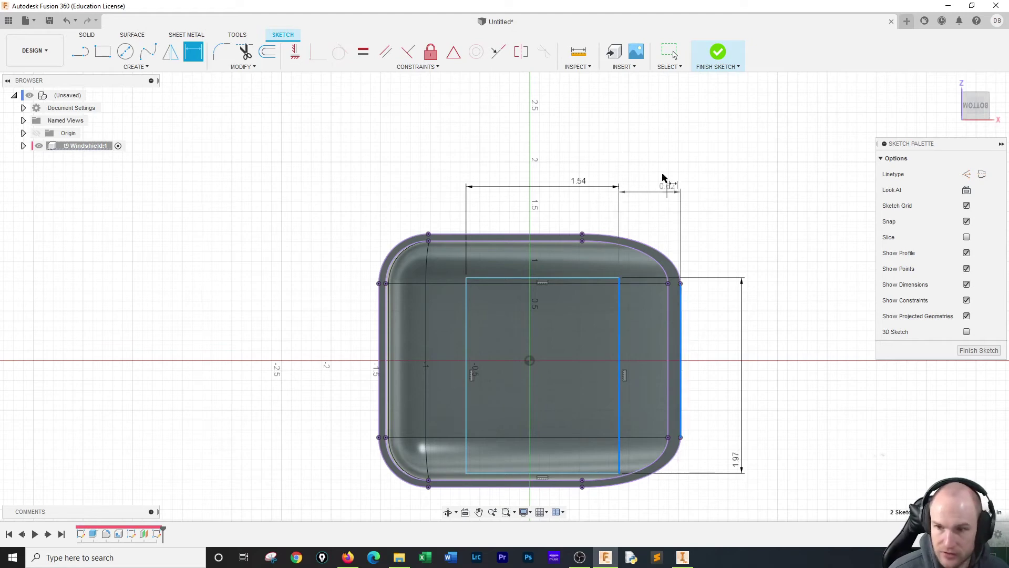
click(653, 136)
text(0.68)
key(Return)
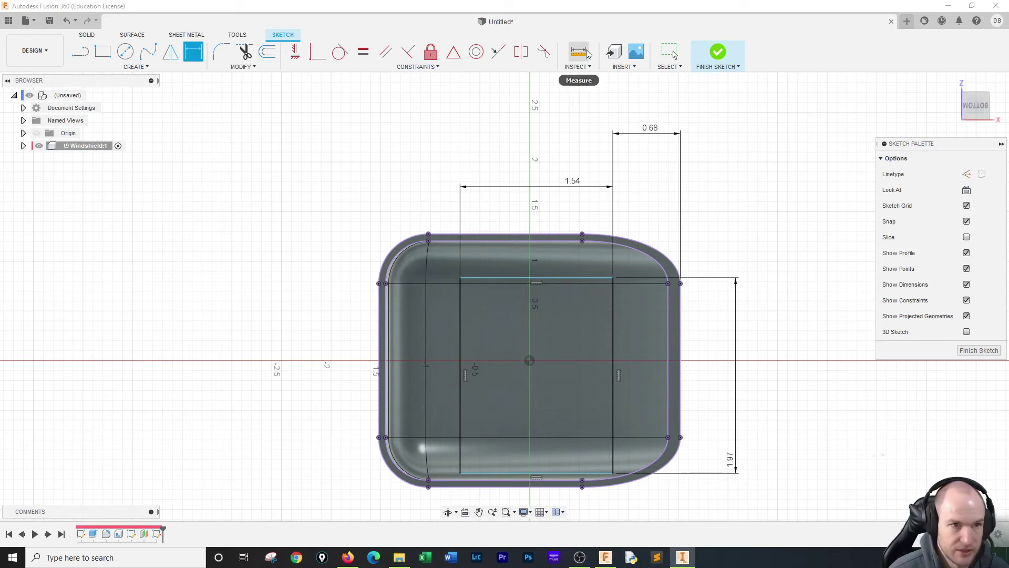
click(203, 50)
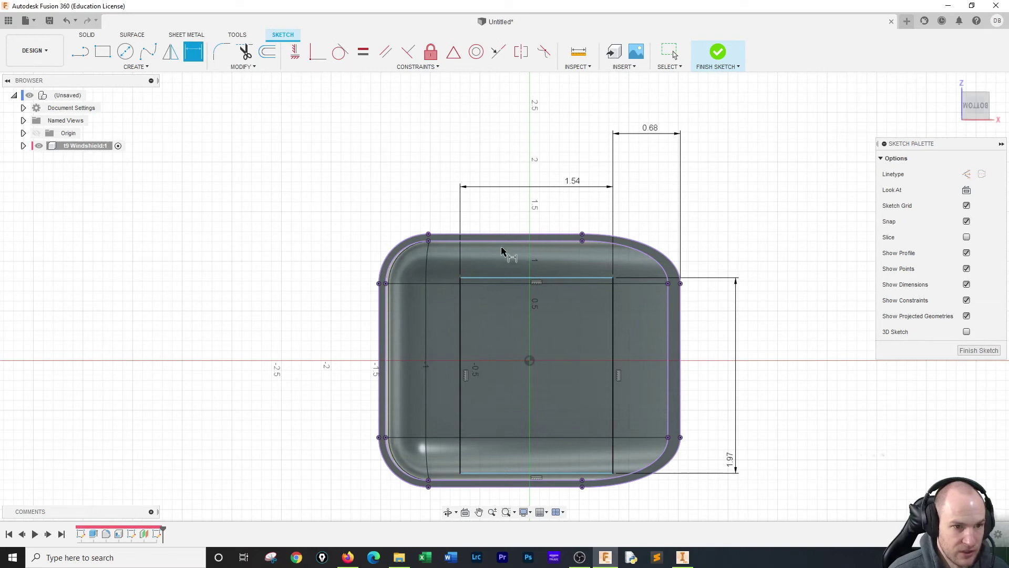
Dimension the rectangle's upper side 0.29 in from the upper outer edge of the projected rim outline.
click(540, 278)
click(540, 236)
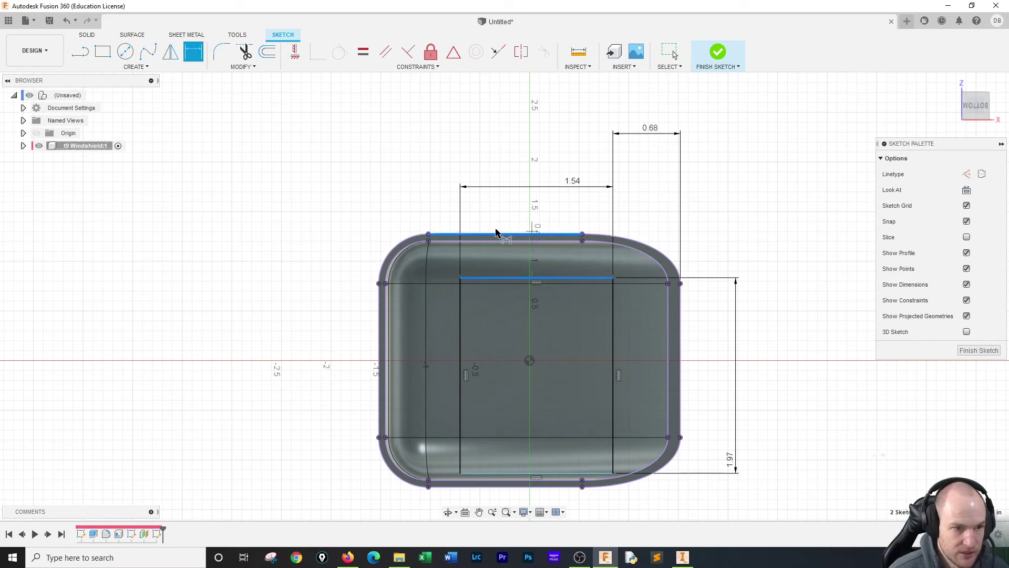
click(310, 227)
text(29)
key(Return)
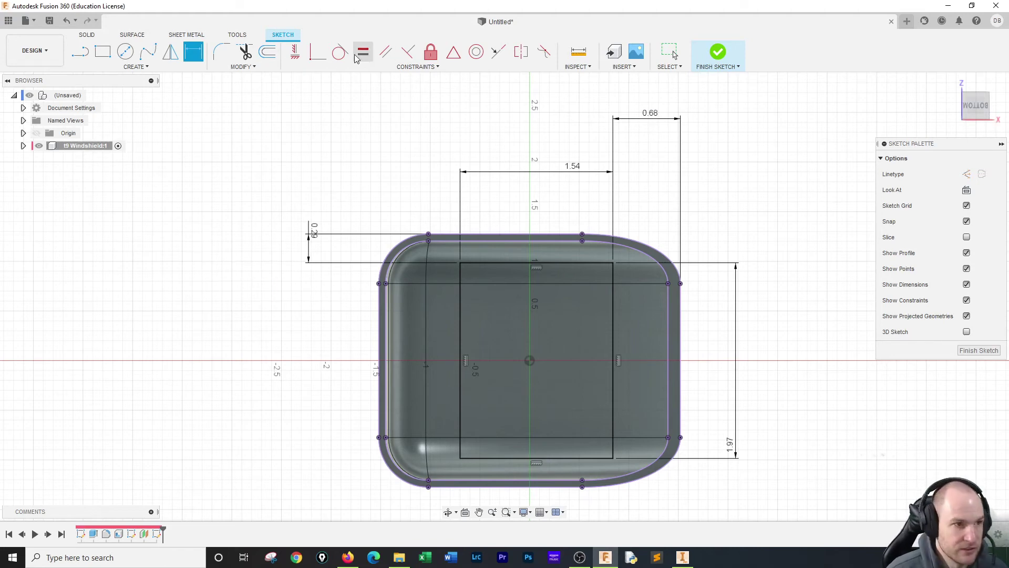
Fillet all four corners of the rectangle with a 0.15 in radius.
click(251, 67)
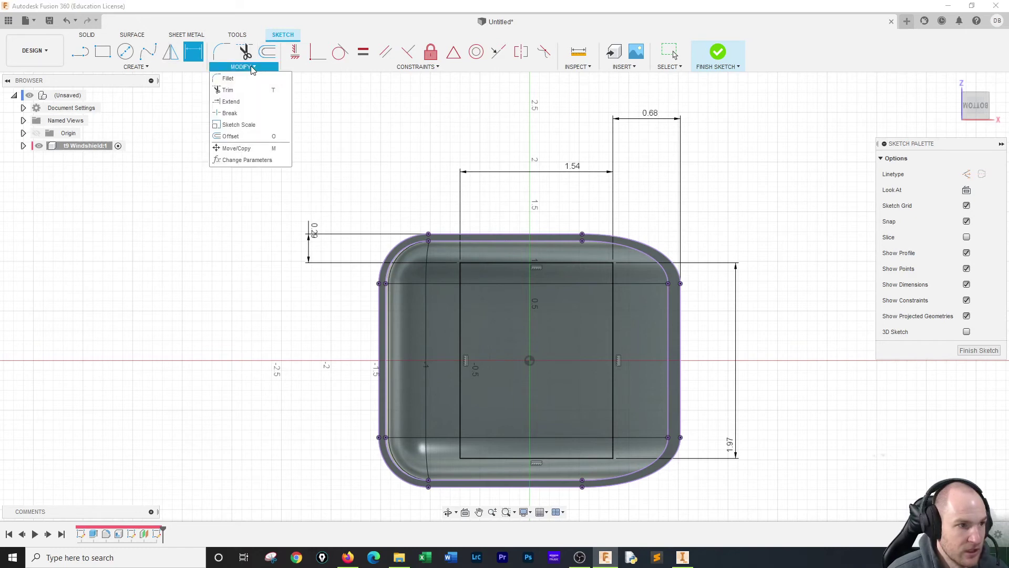
mouse_move(149, 67)
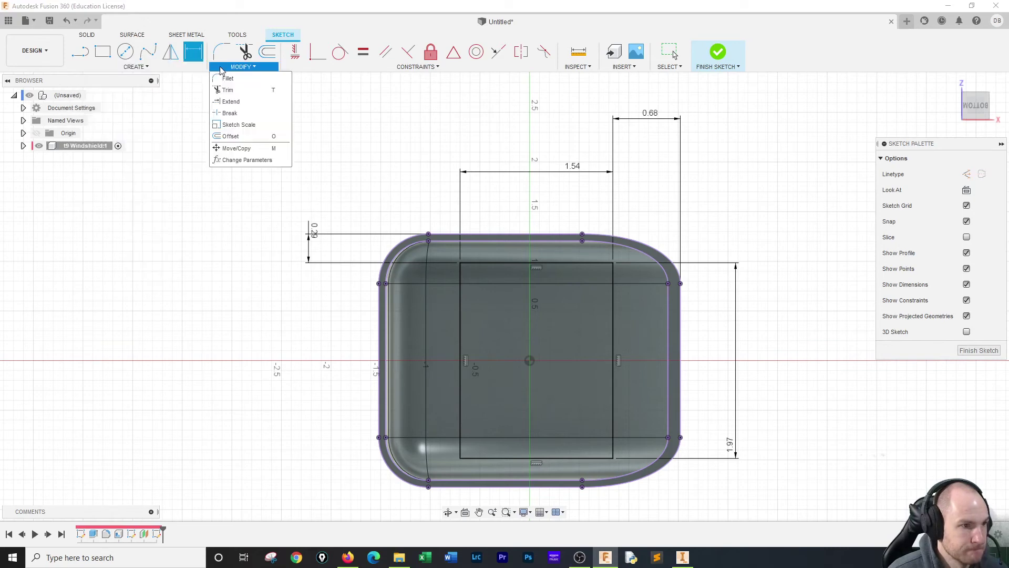
click(227, 78)
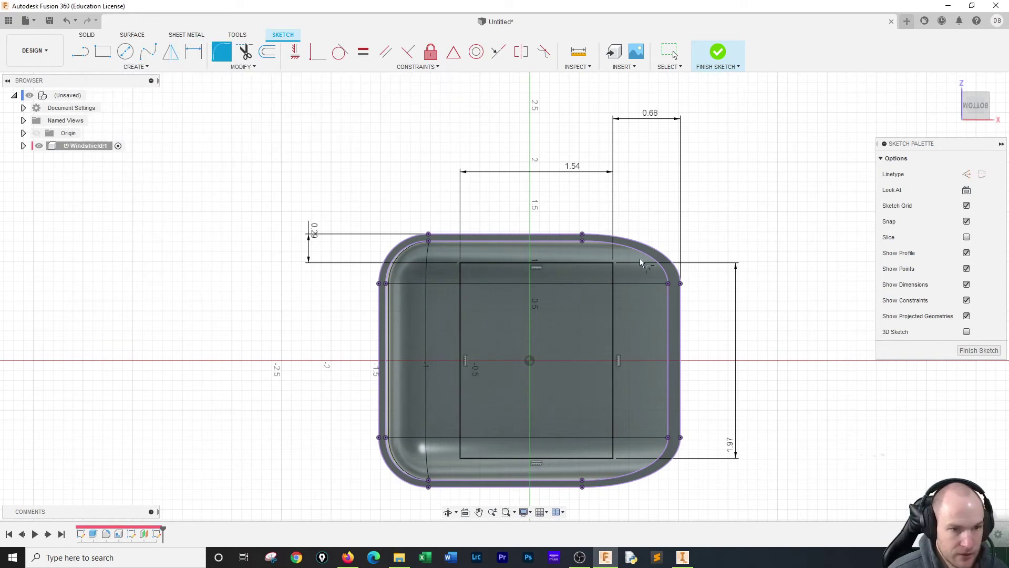
click(613, 261)
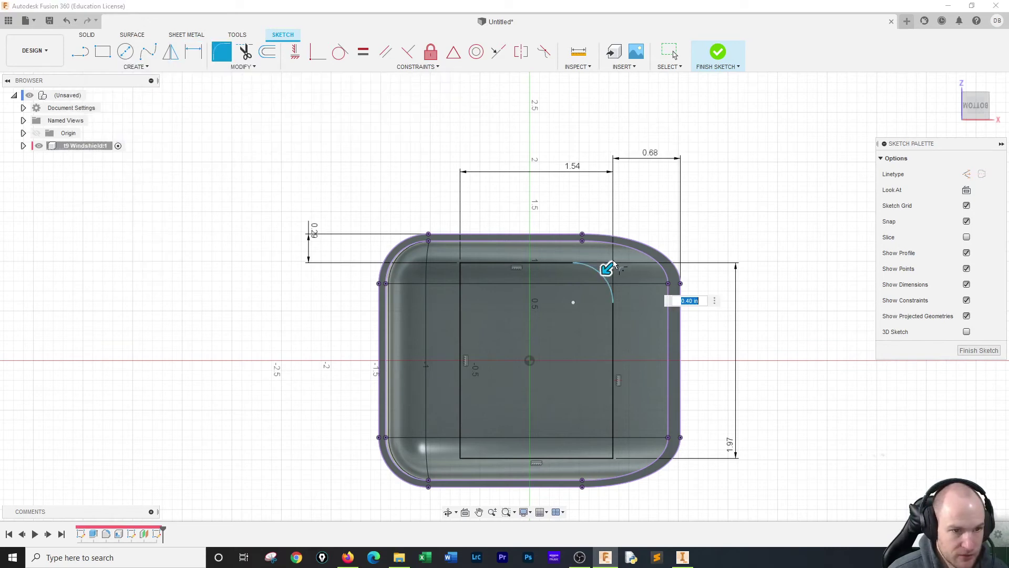
click(462, 263)
click(459, 457)
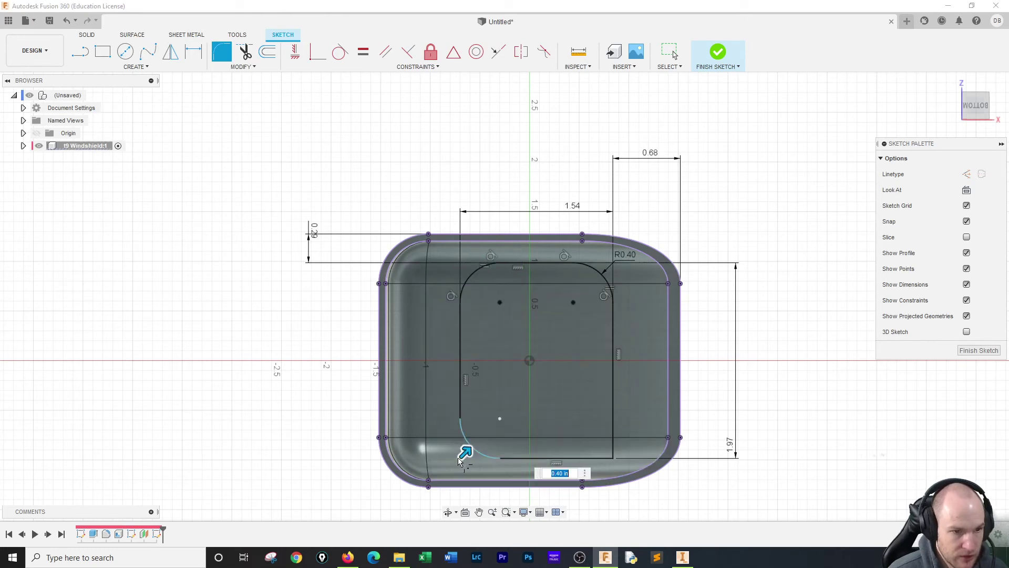
click(612, 456)
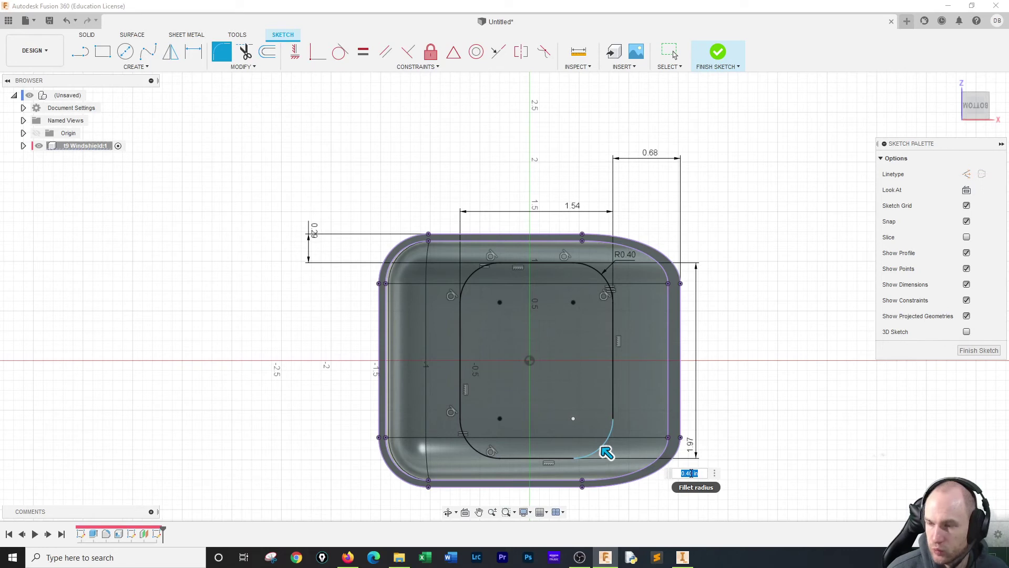
key(BackSpace)
text(.15)
key(Return)
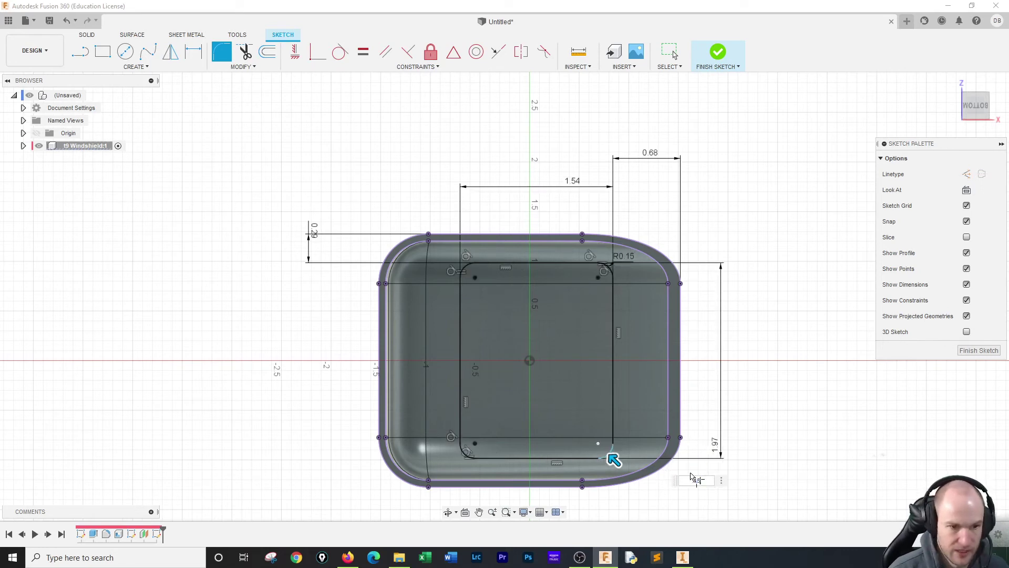
key(Escape)
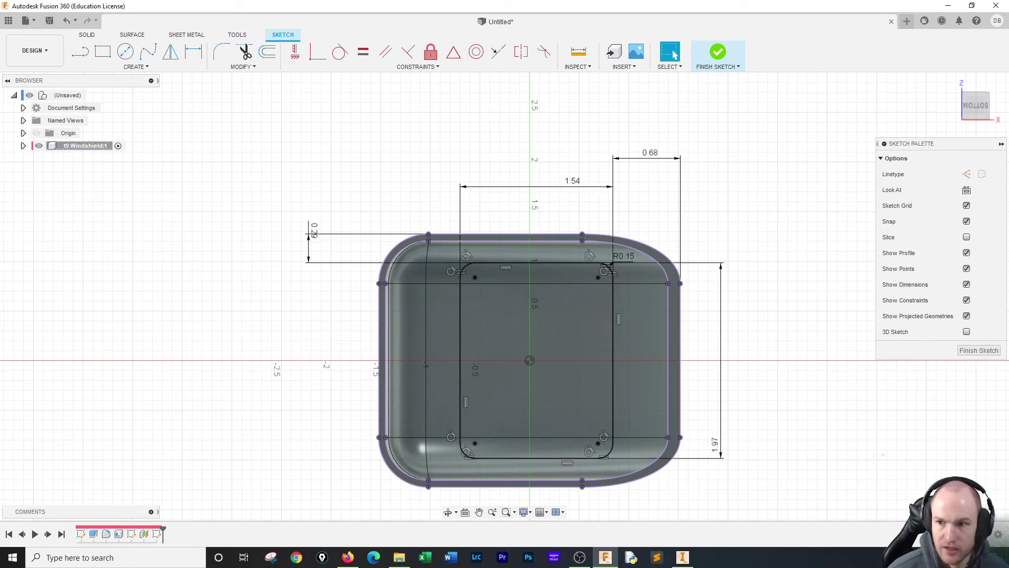
Offset the rounded rectangle inward by 0.05 in and finish the sketch.
key(alt+Tab)
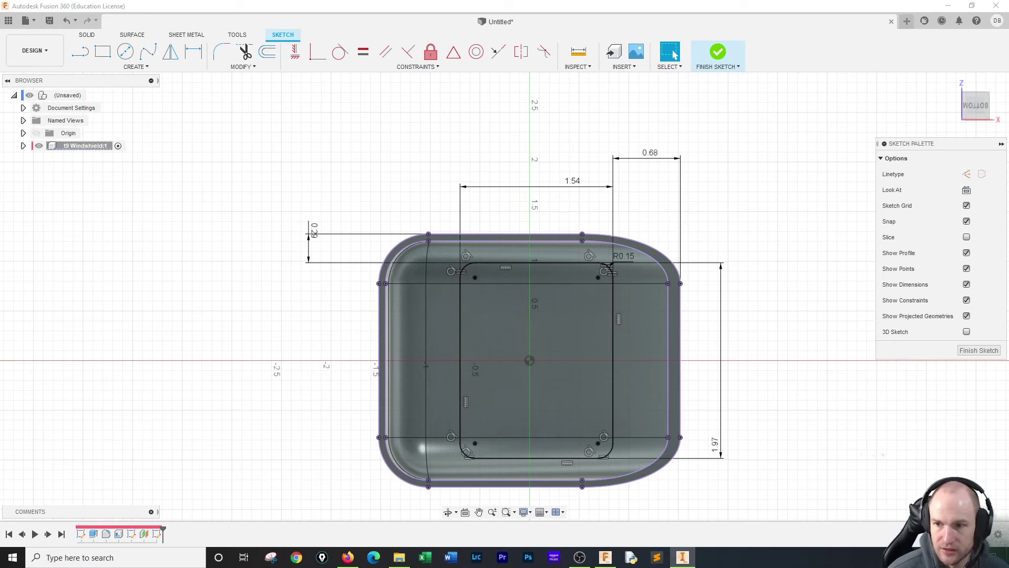
click(267, 51)
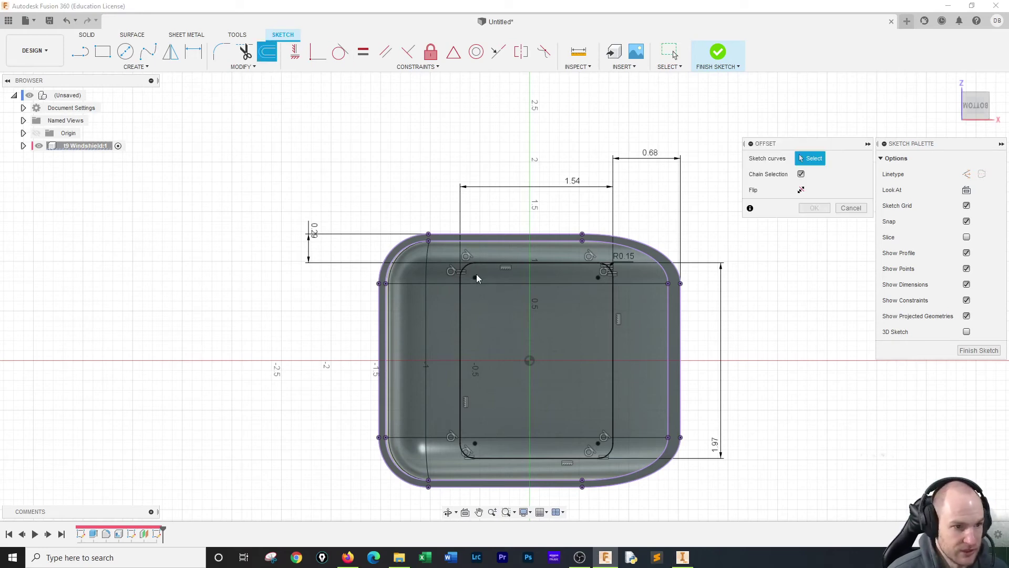
click(475, 266)
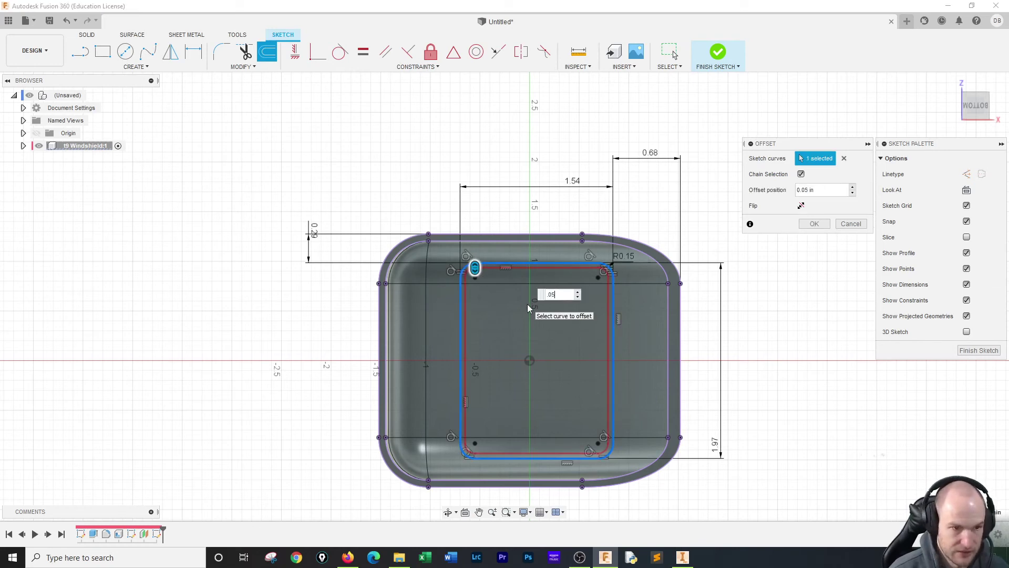
key(Return)
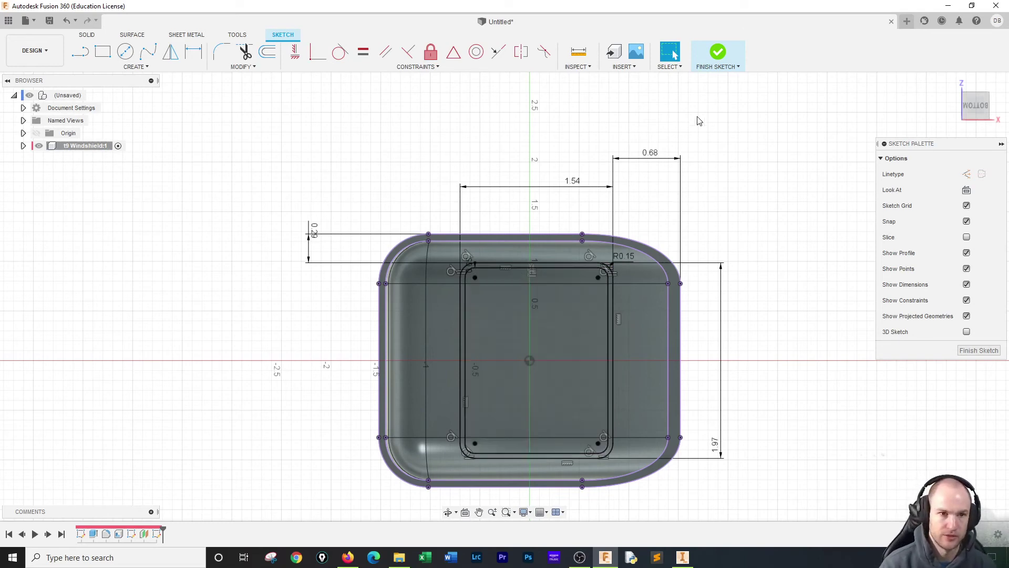
click(722, 69)
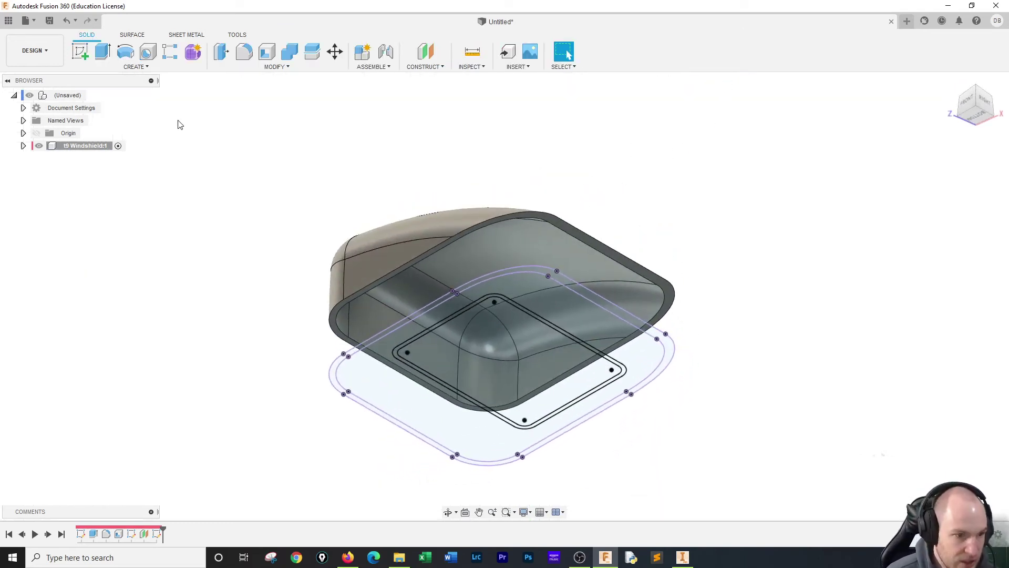
click(101, 54)
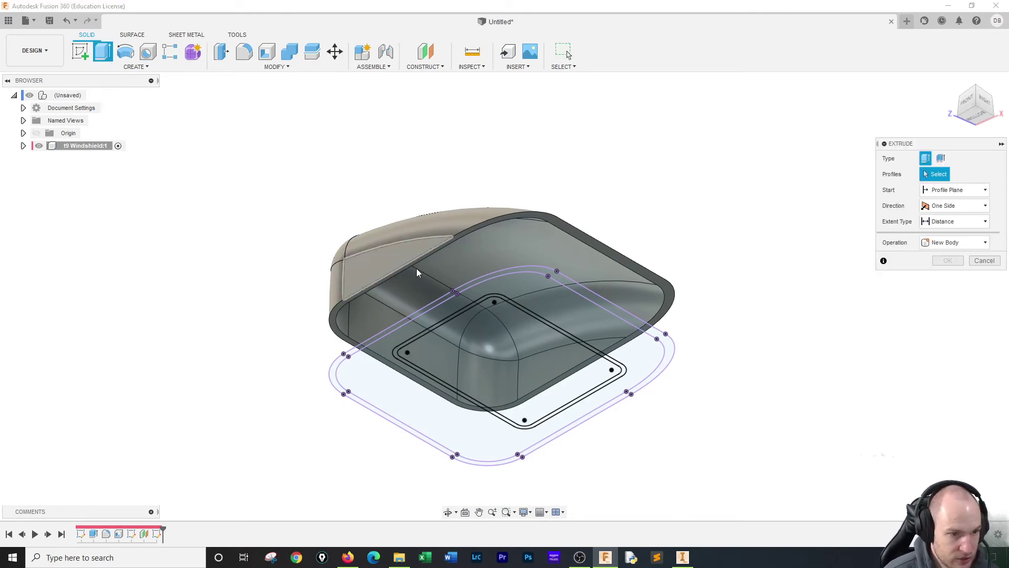
click(455, 320)
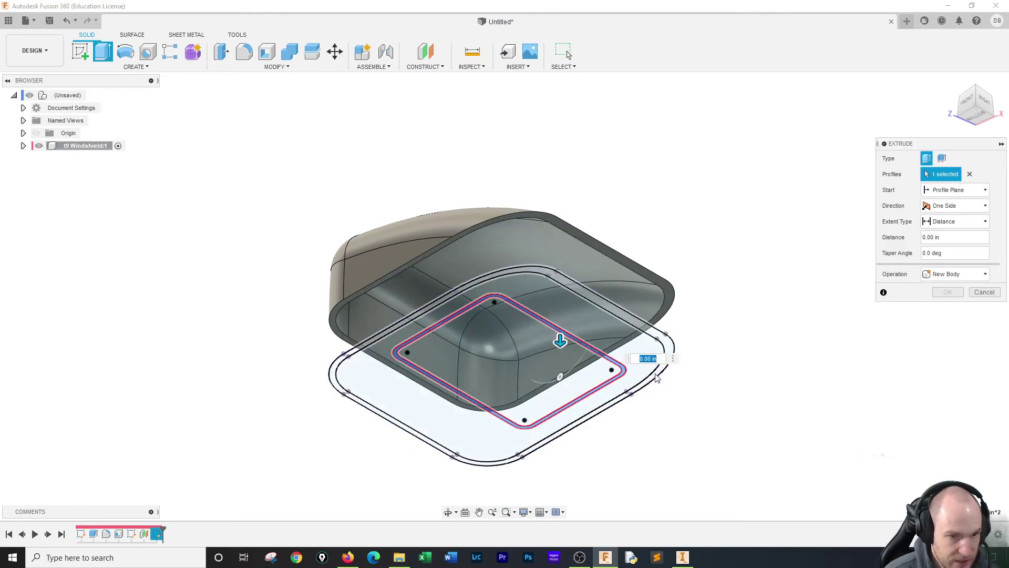
drag(560, 342, 562, 325)
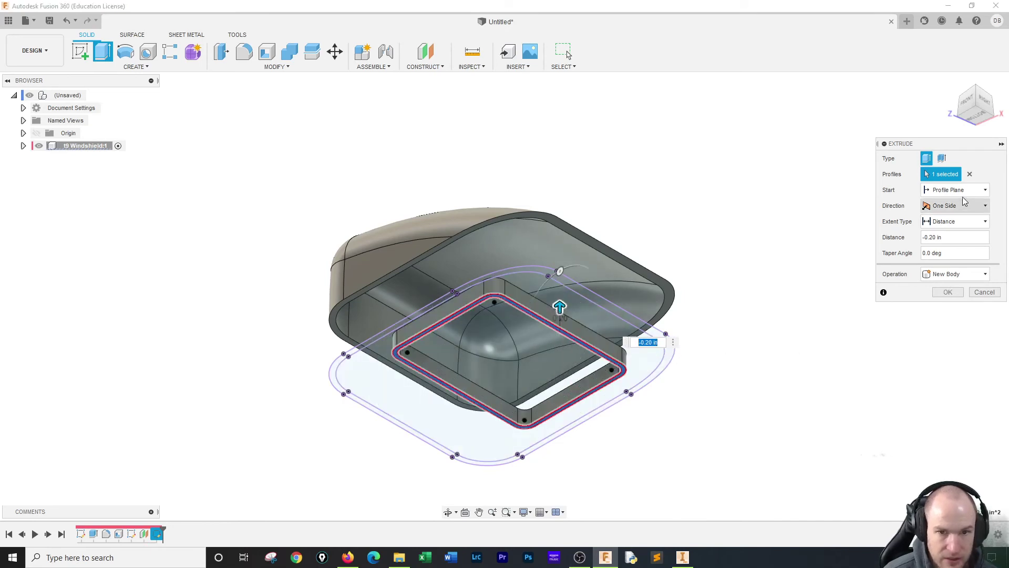
click(961, 222)
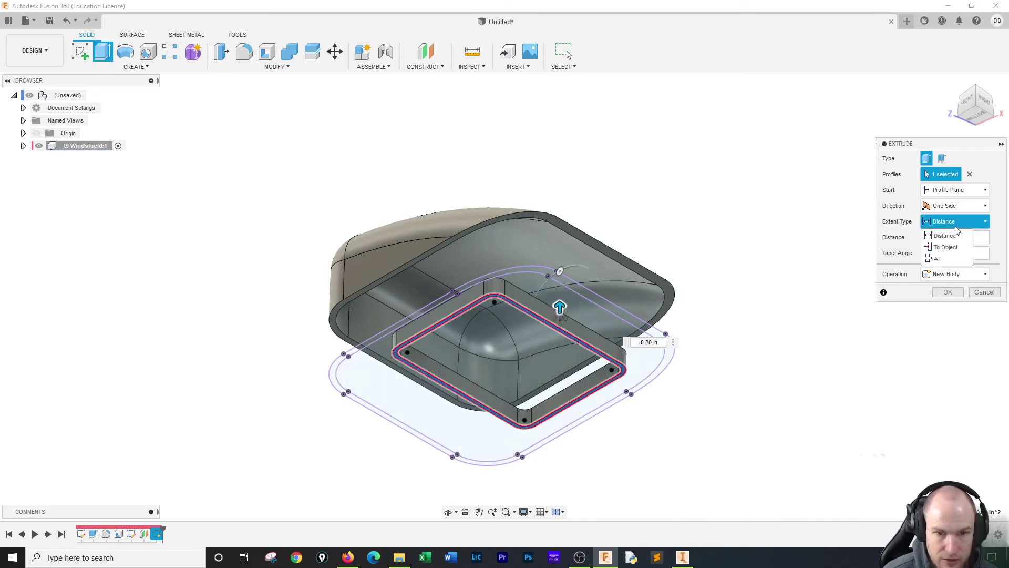
click(955, 249)
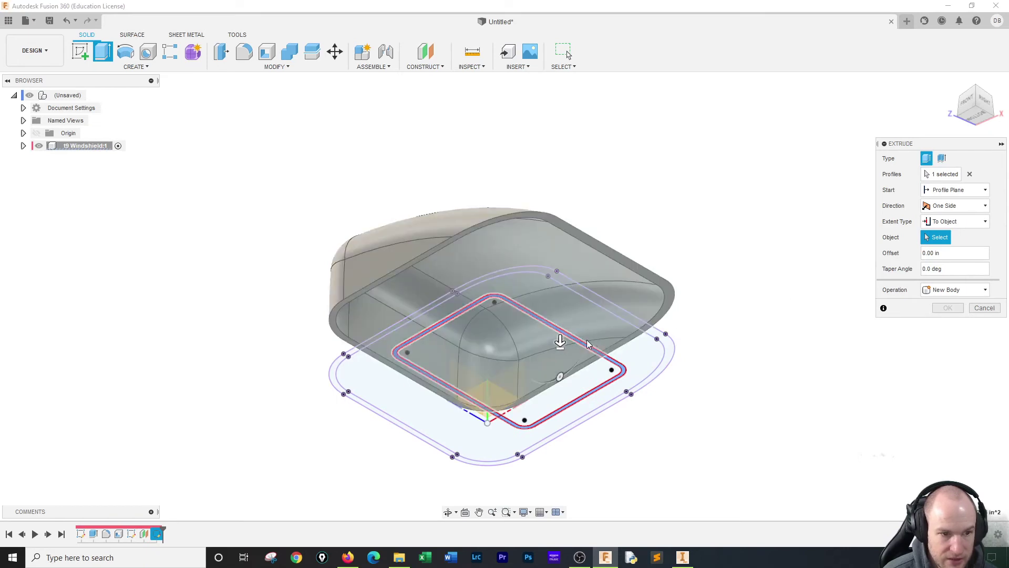
drag(559, 339, 563, 298)
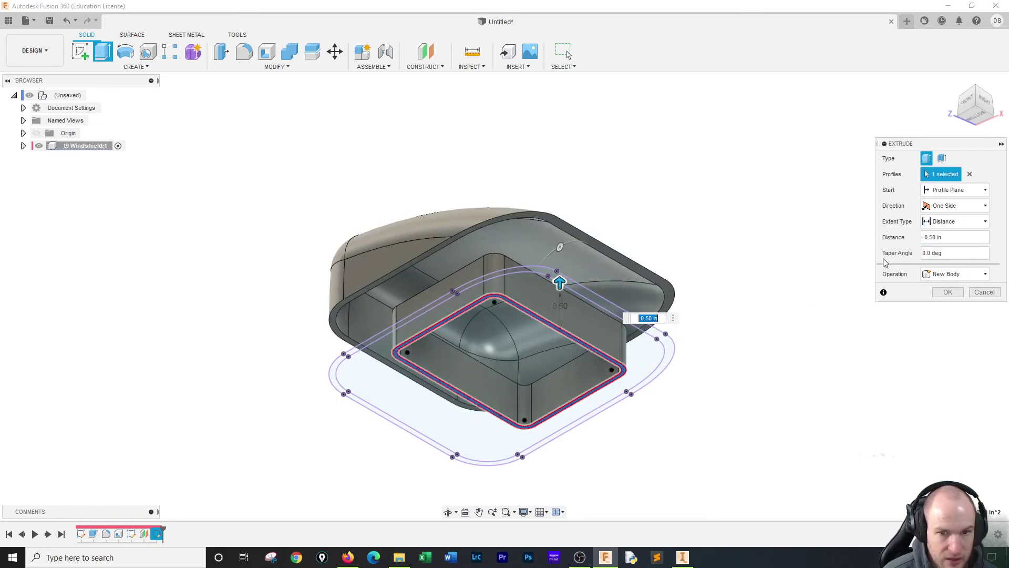
click(946, 221)
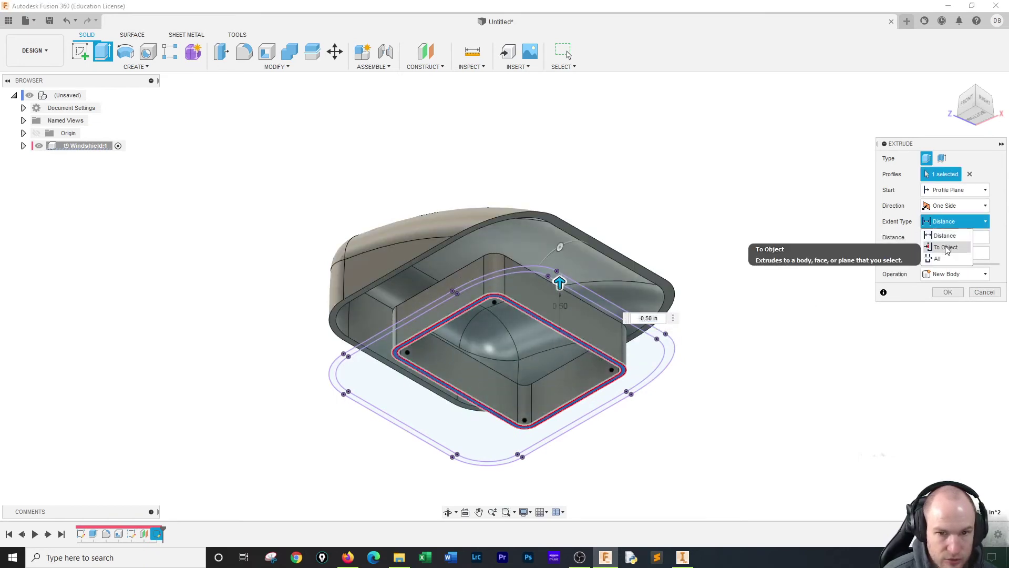
click(946, 246)
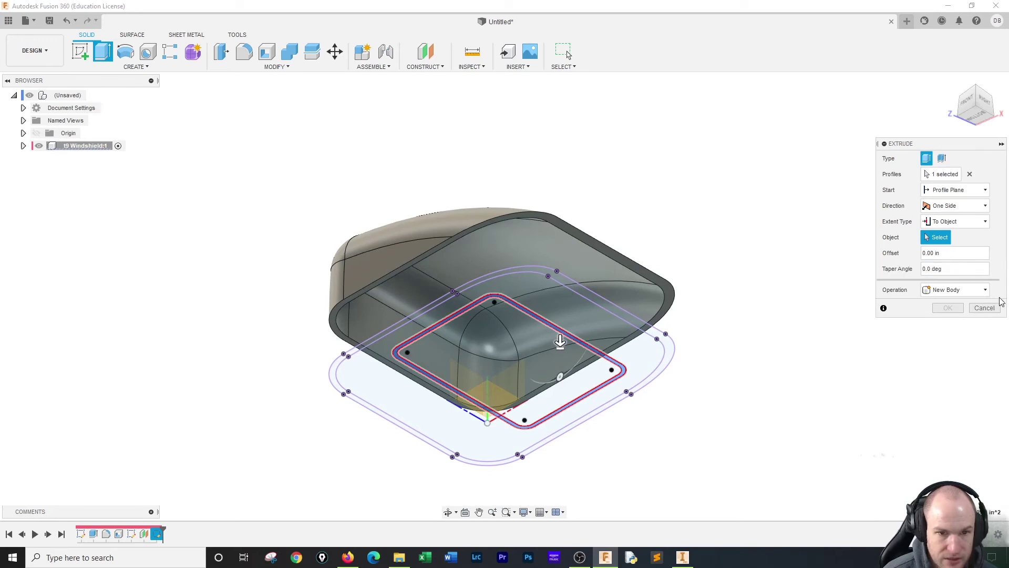
click(953, 253)
click(965, 205)
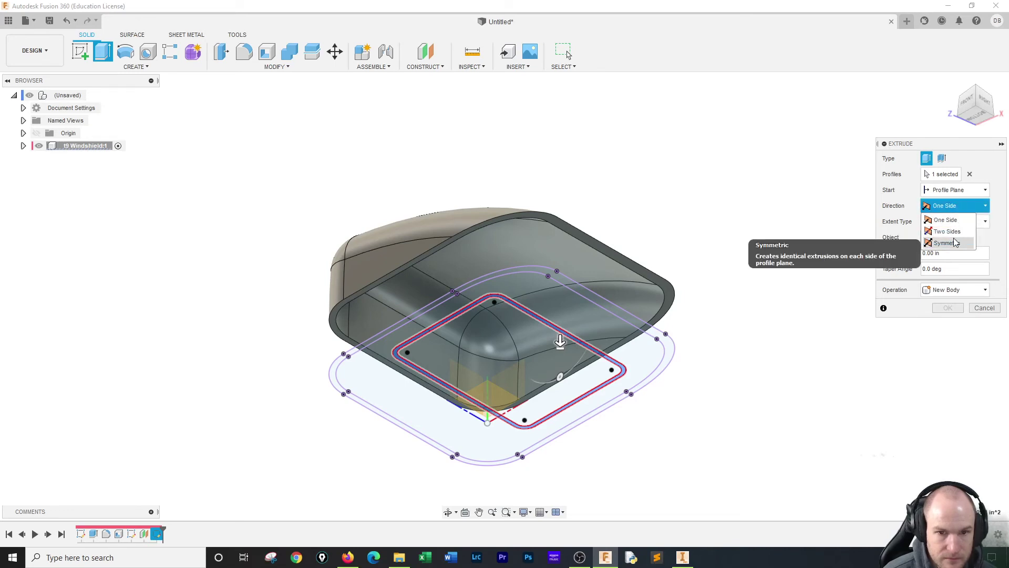
click(948, 231)
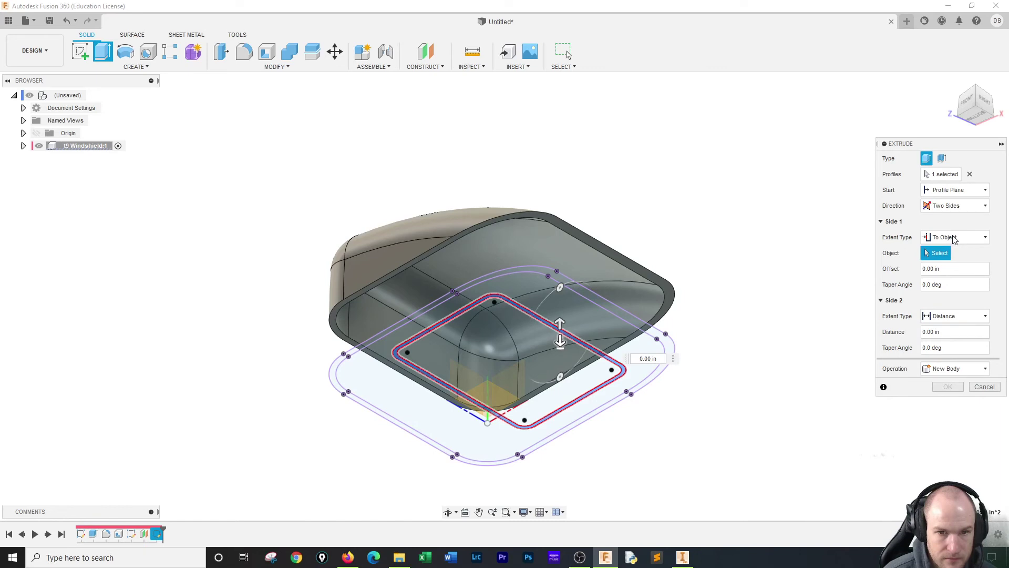
click(971, 213)
click(970, 213)
click(967, 196)
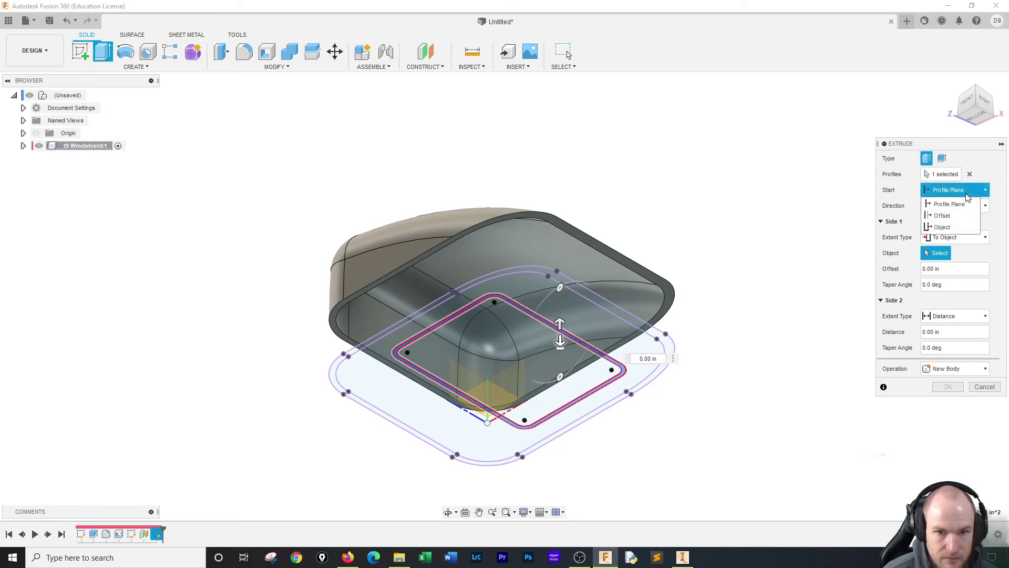
click(944, 227)
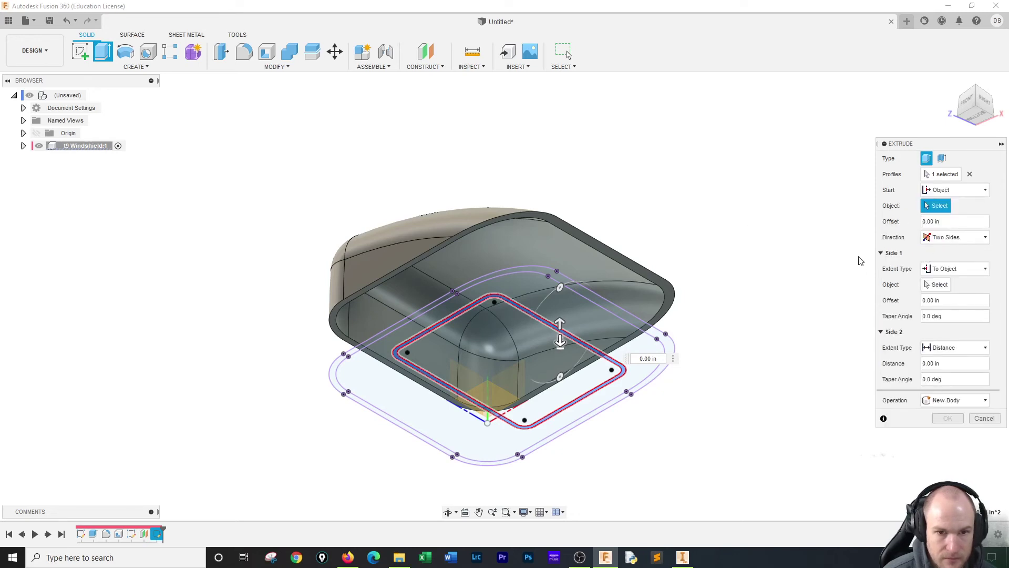
click(940, 240)
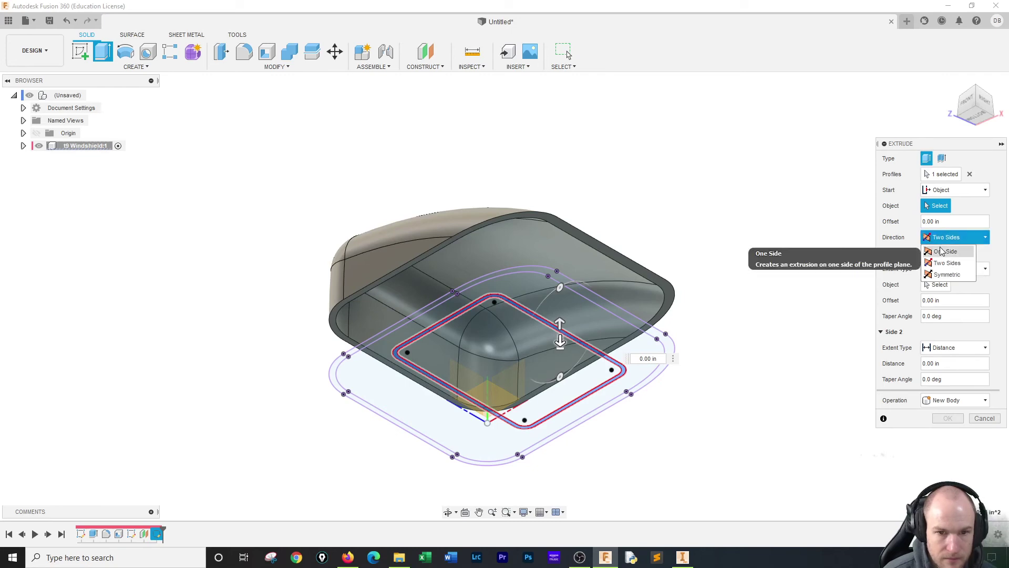
click(944, 251)
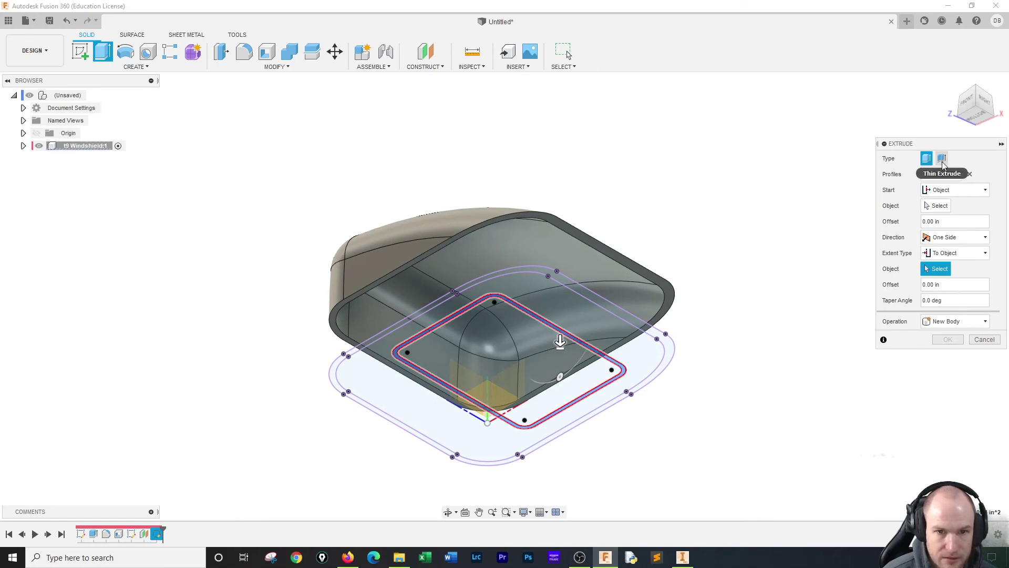
drag(560, 341, 696, 203)
click(957, 251)
click(948, 282)
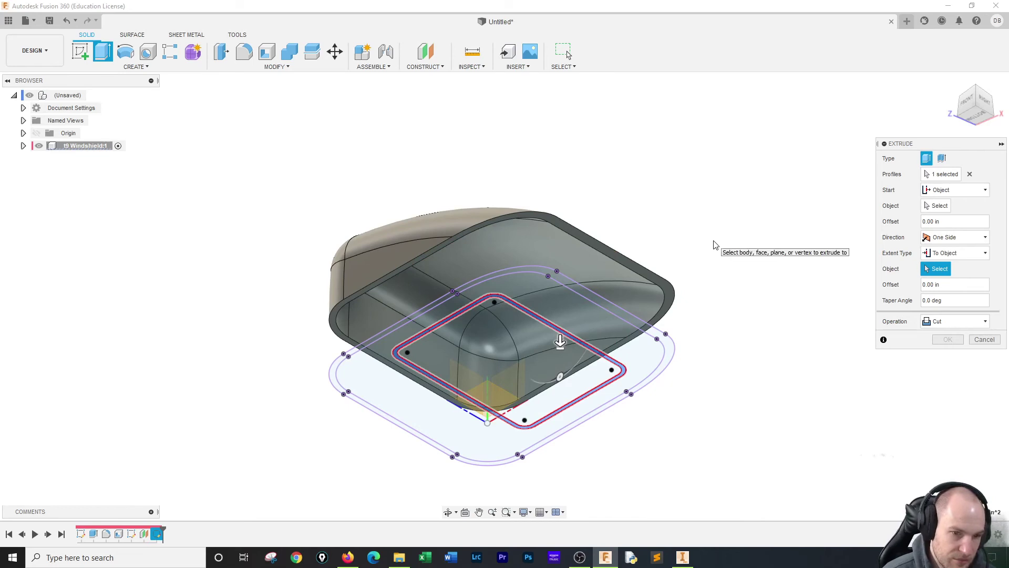
click(980, 340)
scroll(693, 210, down, 1)
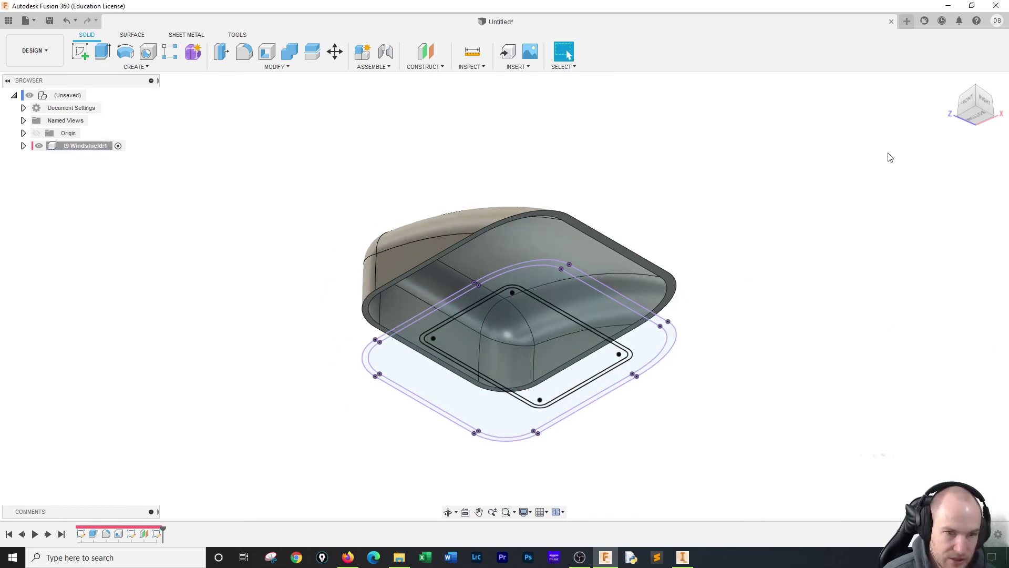
click(979, 92)
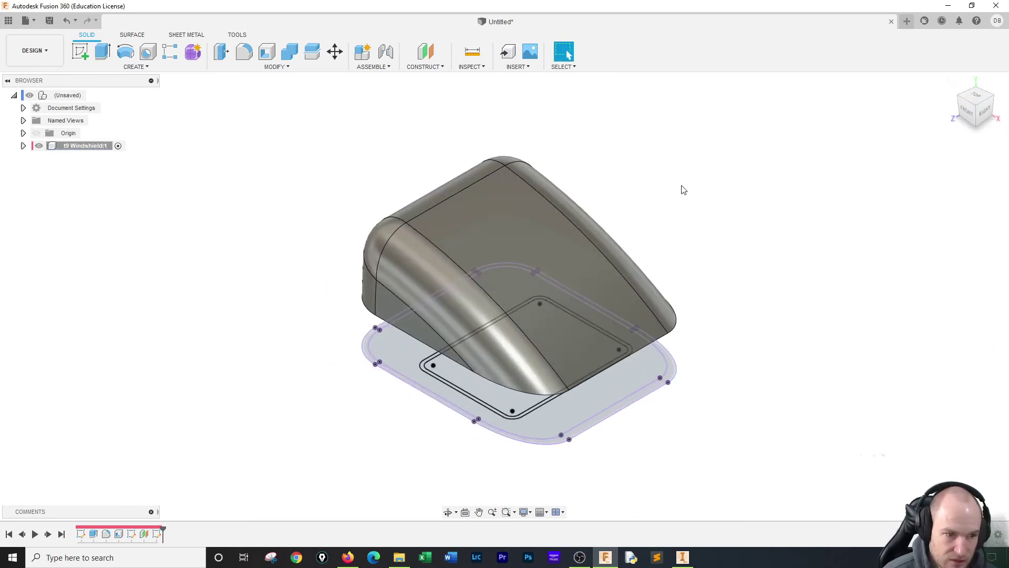
key(e)
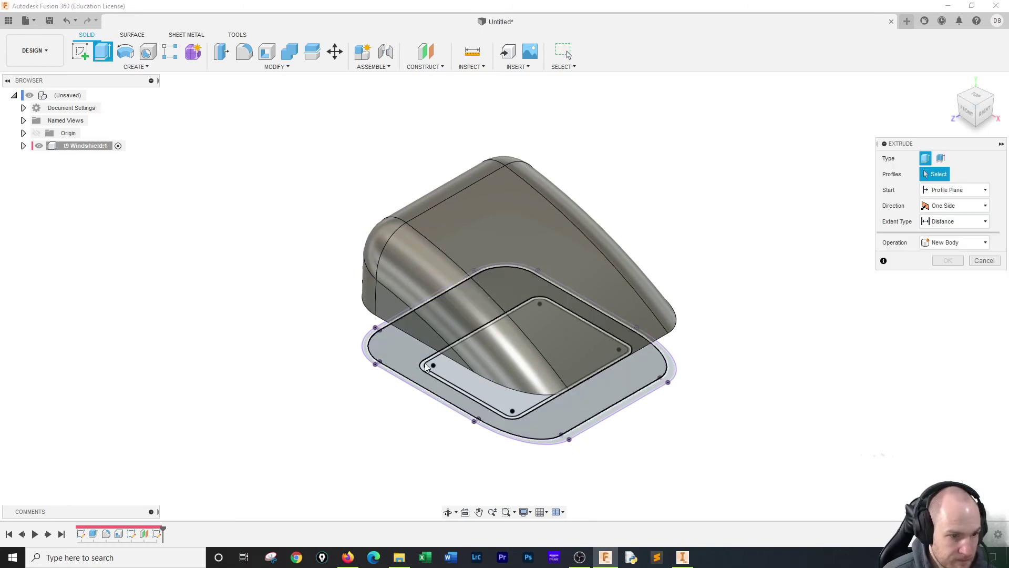
click(424, 369)
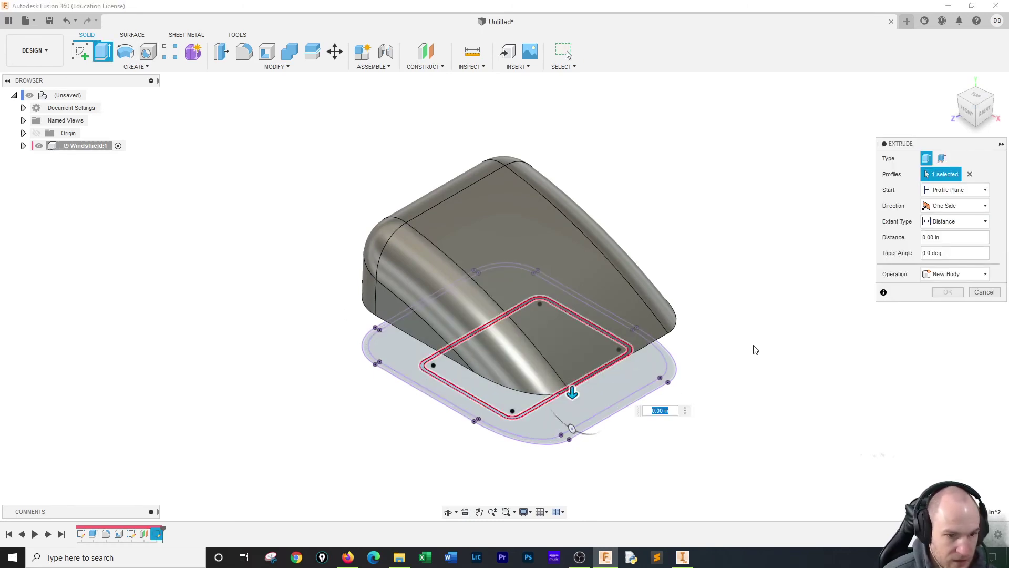
click(684, 411)
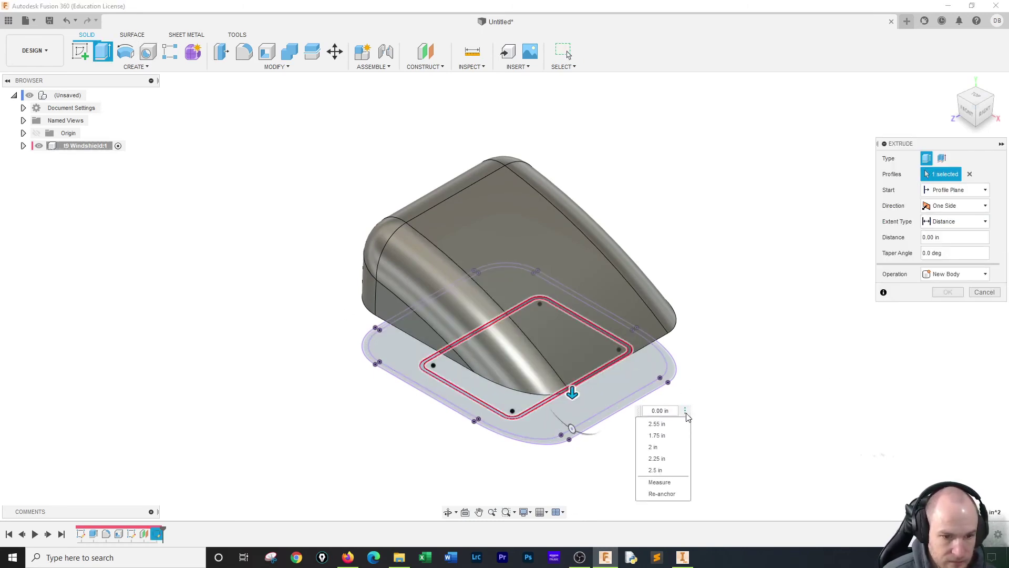
click(944, 222)
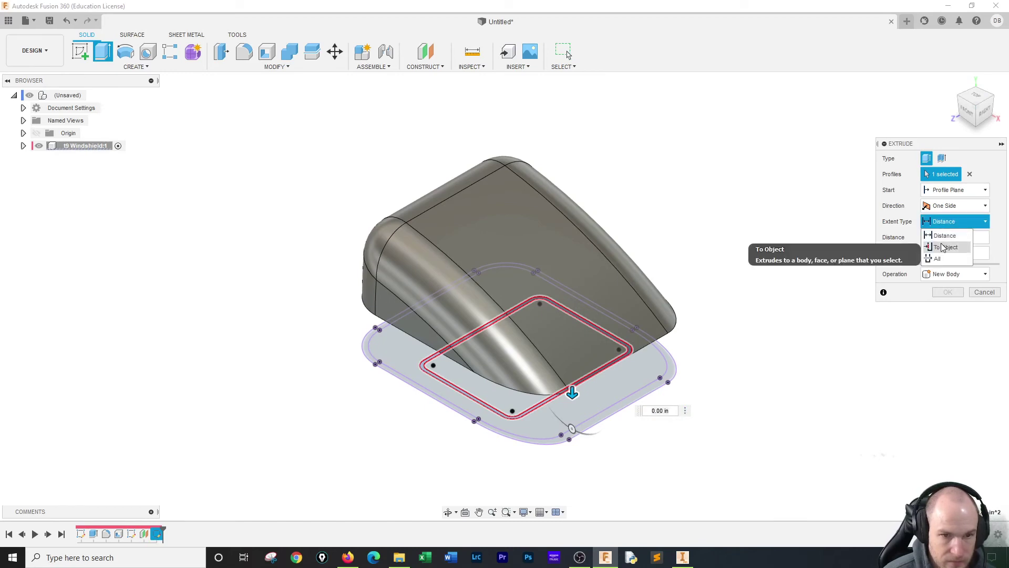
click(942, 247)
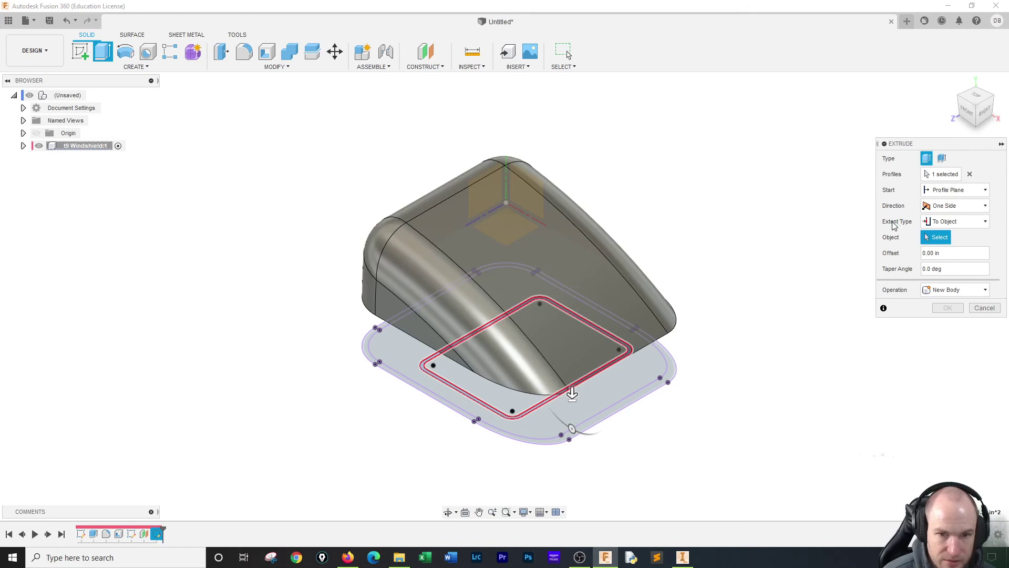
click(951, 289)
click(951, 290)
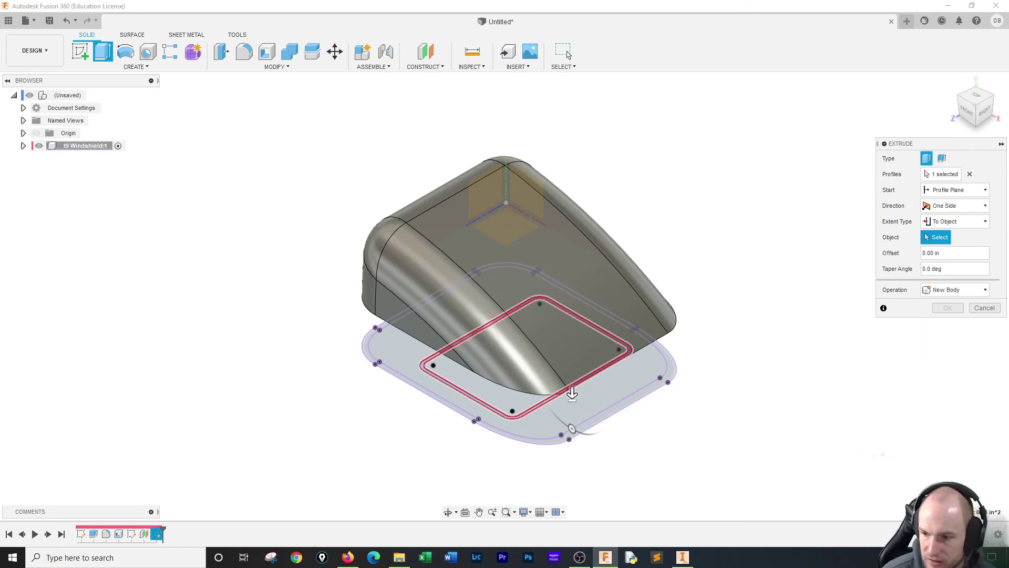
key(Escape)
Extrude the thin rounded-rectangle ring To Object up to the shell's inner sloped face, joining it to the windshield body.
shift+middle_drag(571, 393, 572, 363)
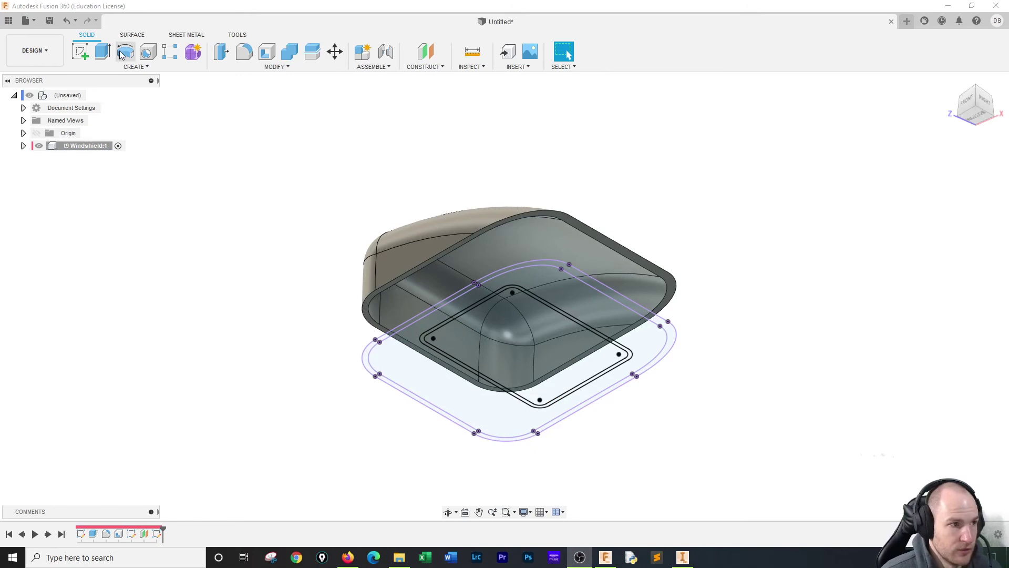
click(103, 51)
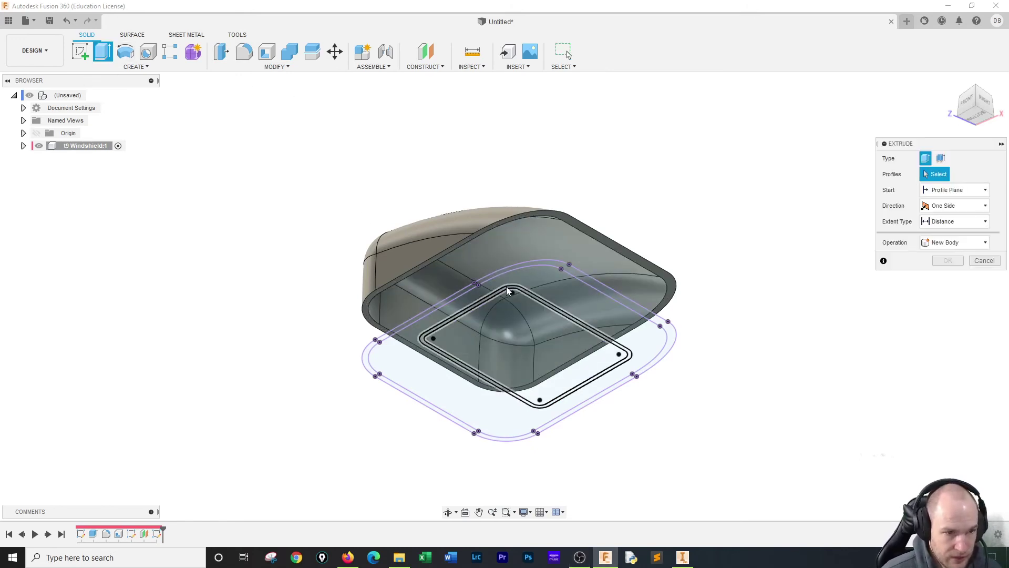
click(508, 290)
click(954, 222)
click(949, 245)
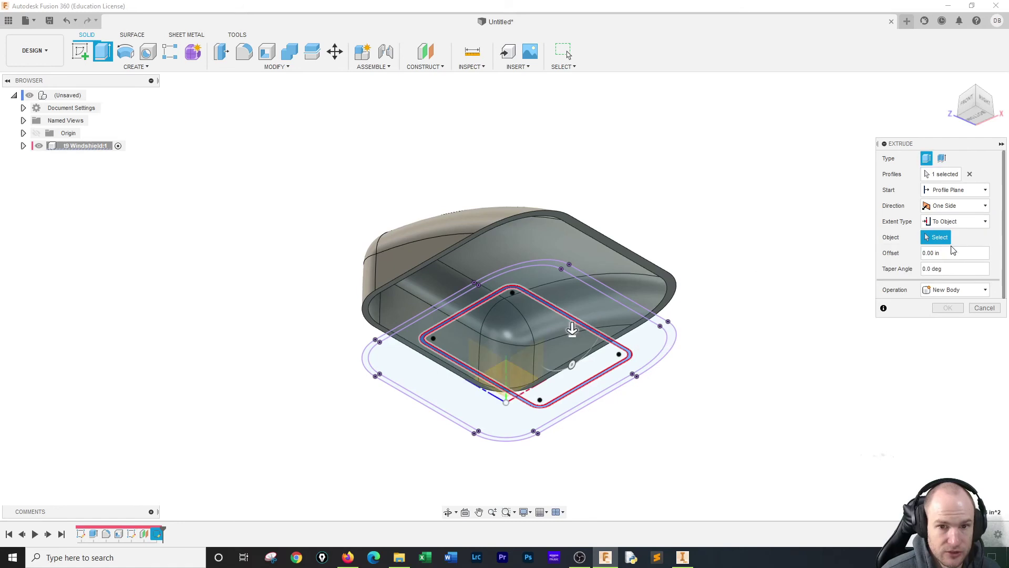
click(526, 244)
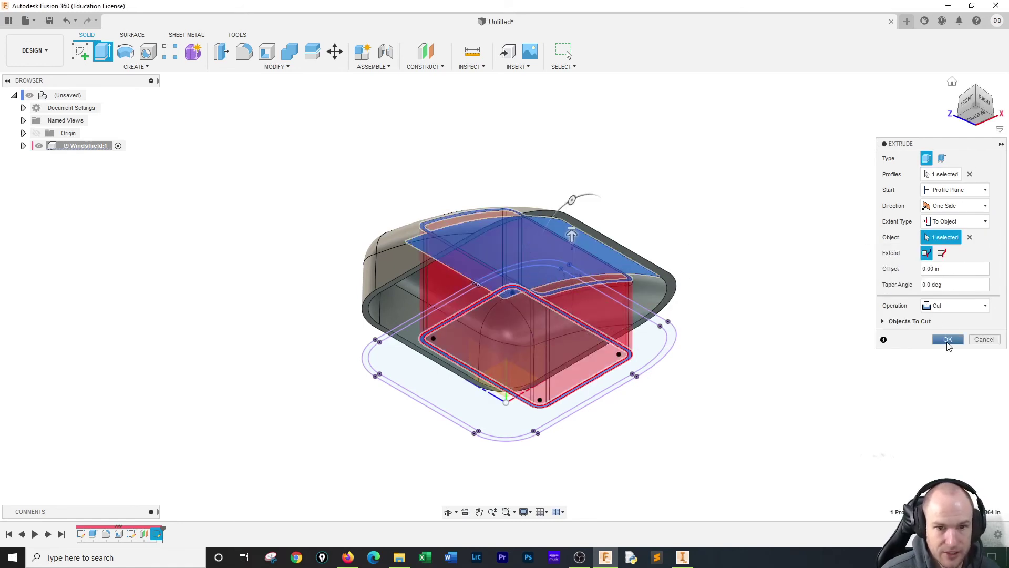
click(954, 306)
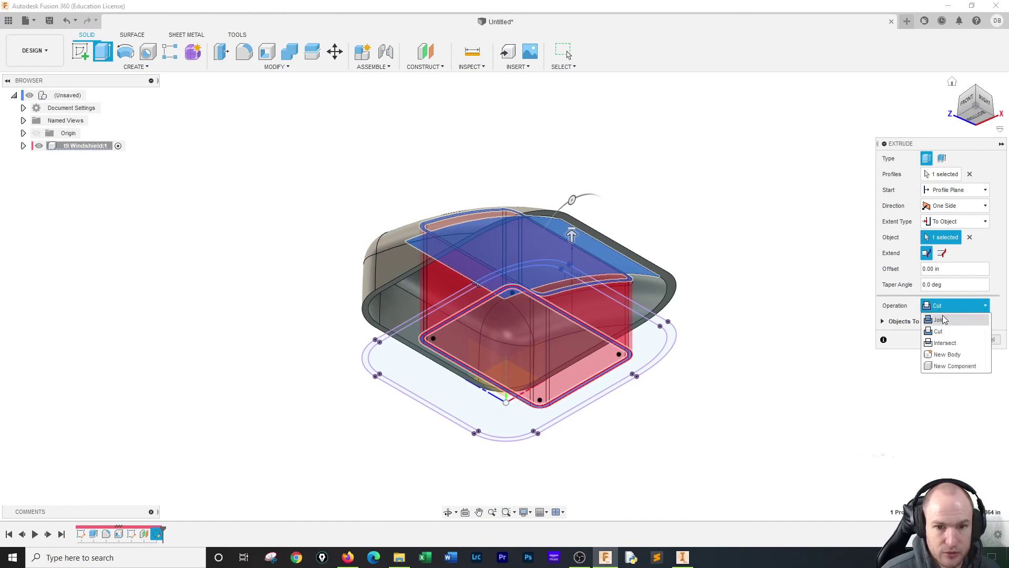
click(941, 306)
click(942, 324)
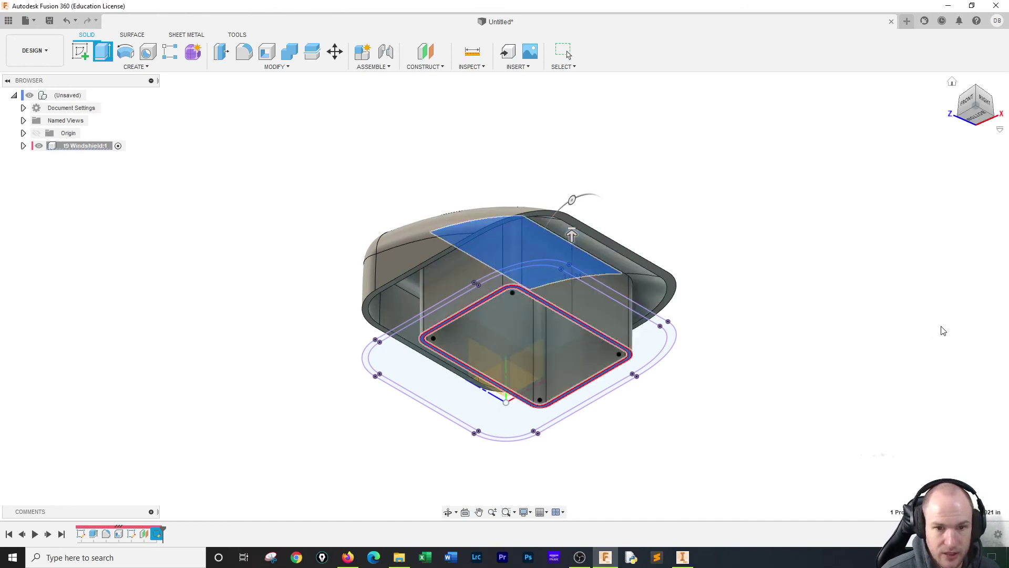
click(977, 93)
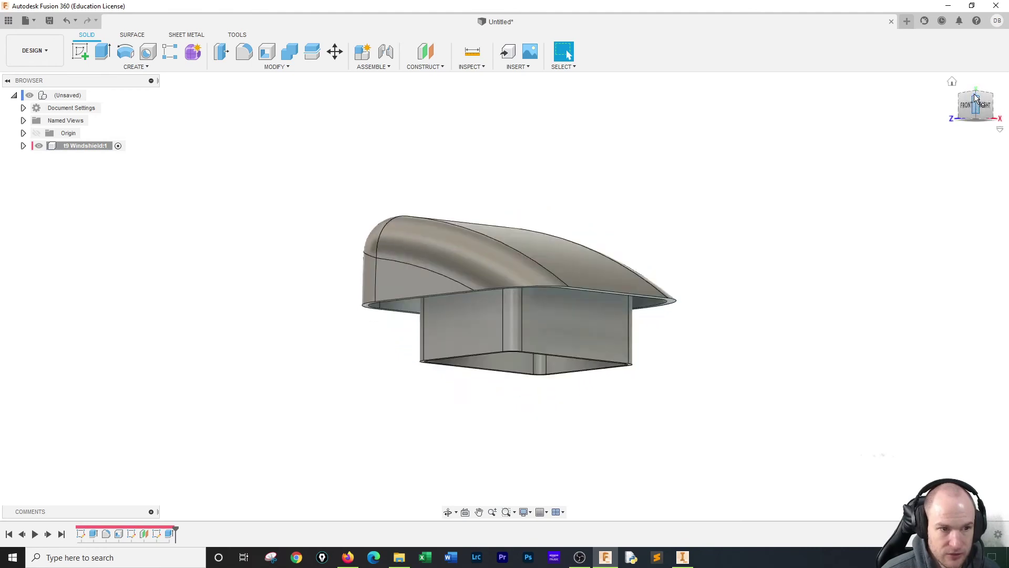
click(975, 118)
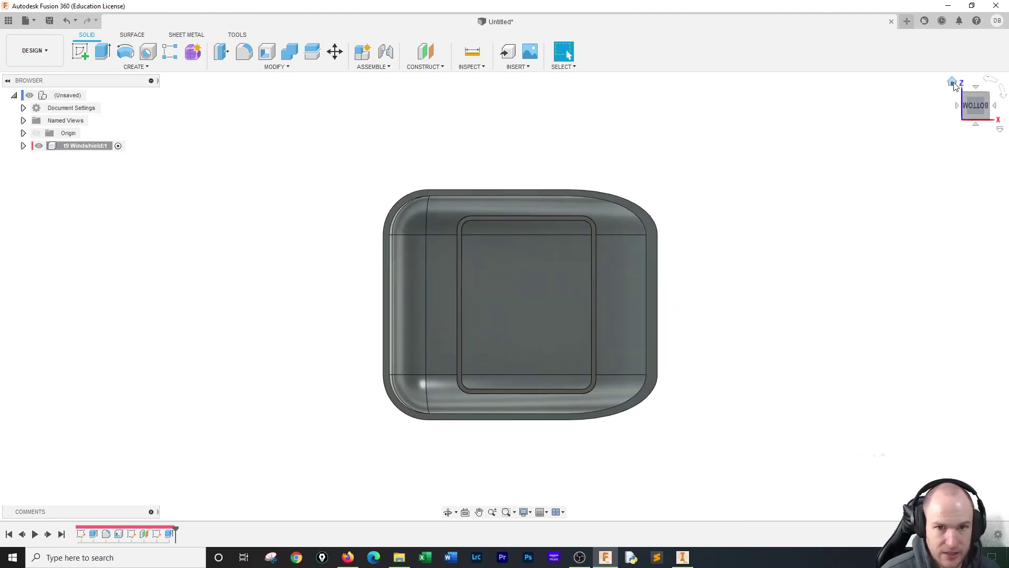
Apply the Plastic - Translucent Glossy (Green) appearance to the whole windshield component.
click(952, 82)
click(79, 146)
right_click(90, 147)
click(110, 242)
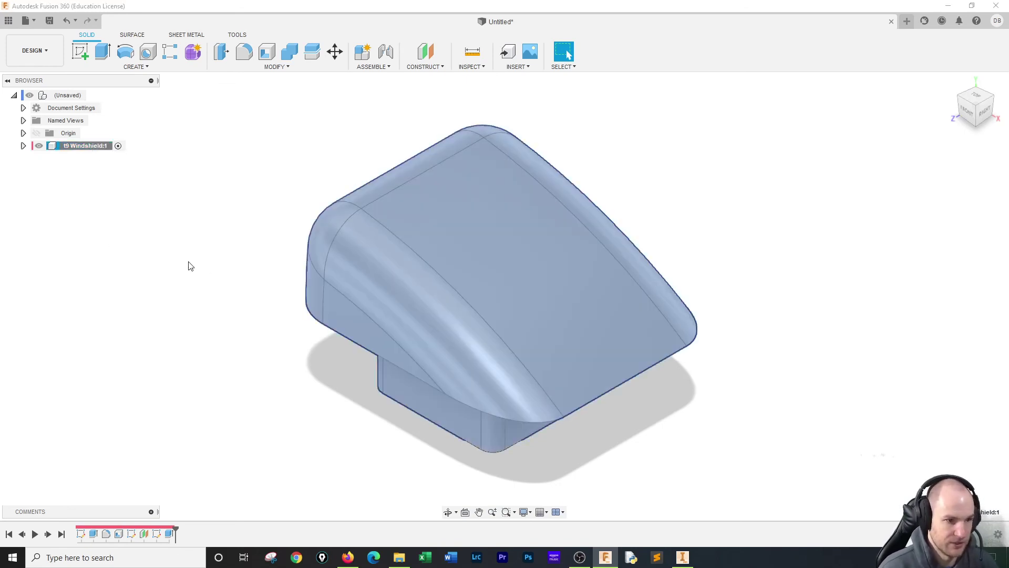
scroll(860, 349, down, 5)
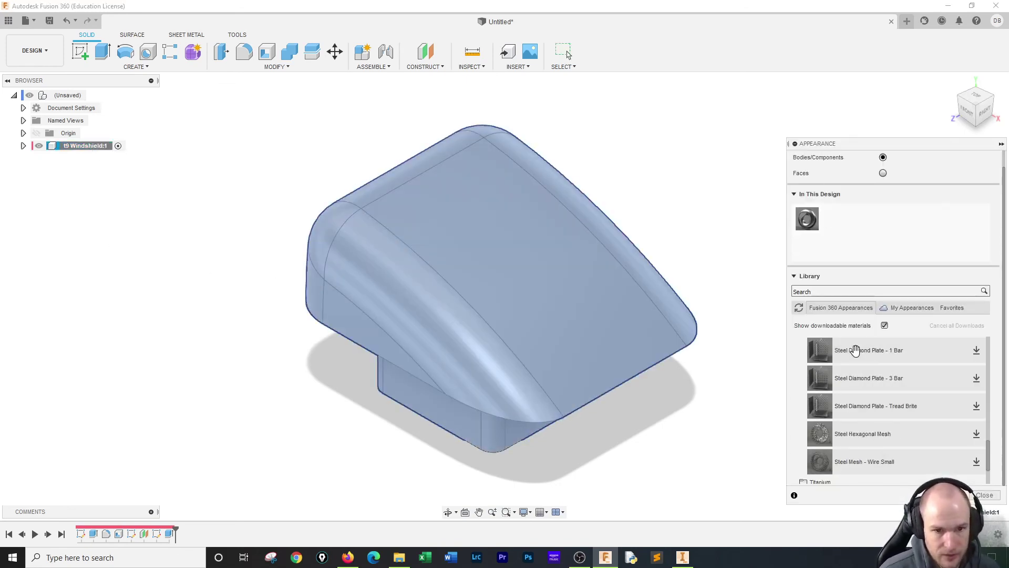
click(824, 435)
scroll(823, 420, down, 3)
scroll(823, 391, down, 4)
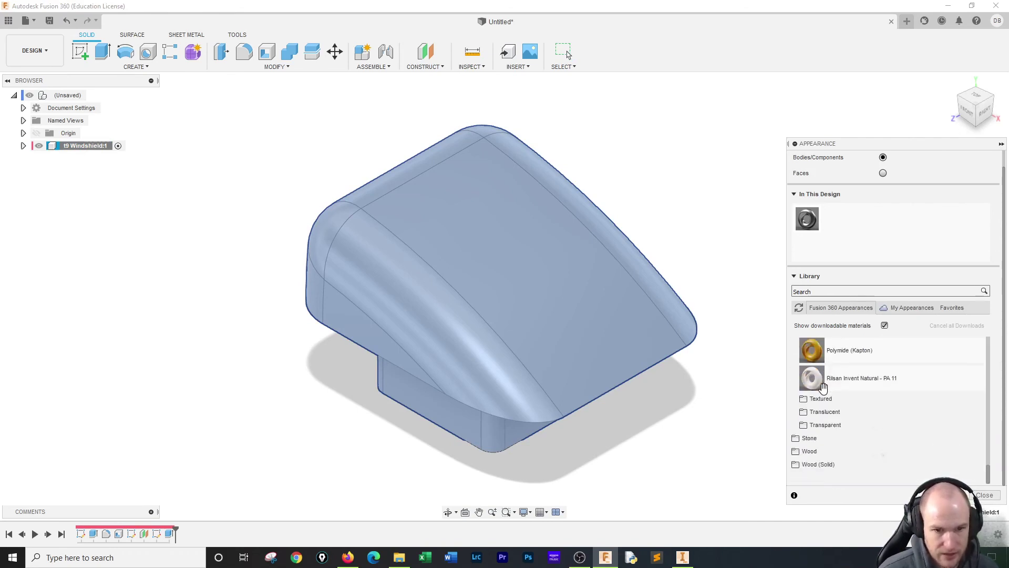
click(818, 412)
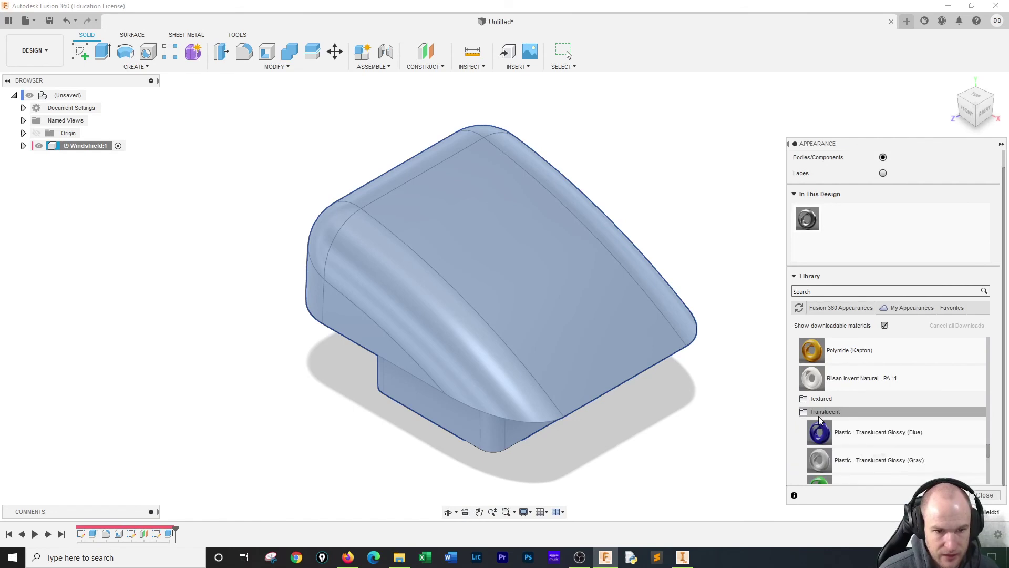
scroll(820, 399, down, 3)
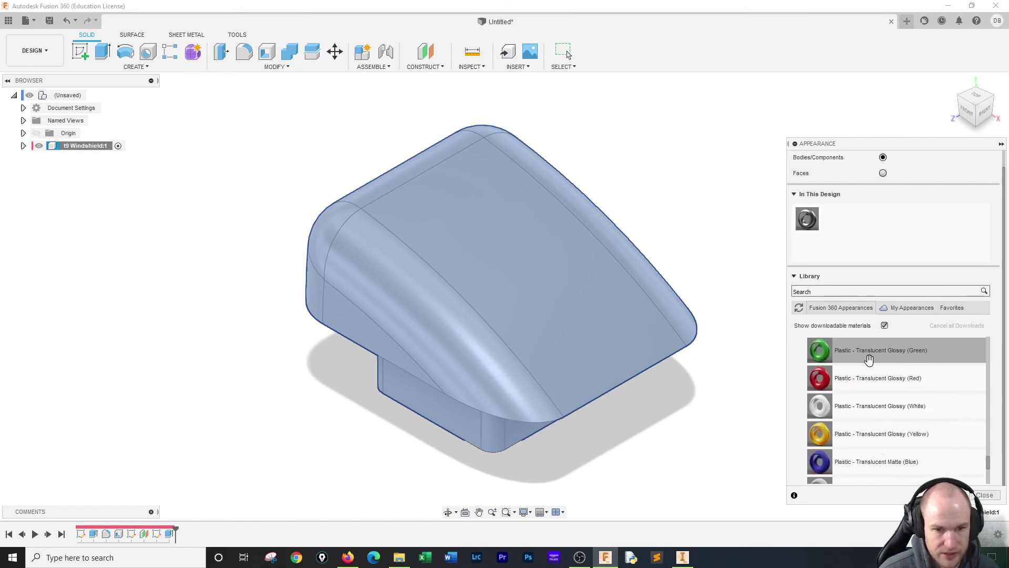
drag(820, 351, 617, 308)
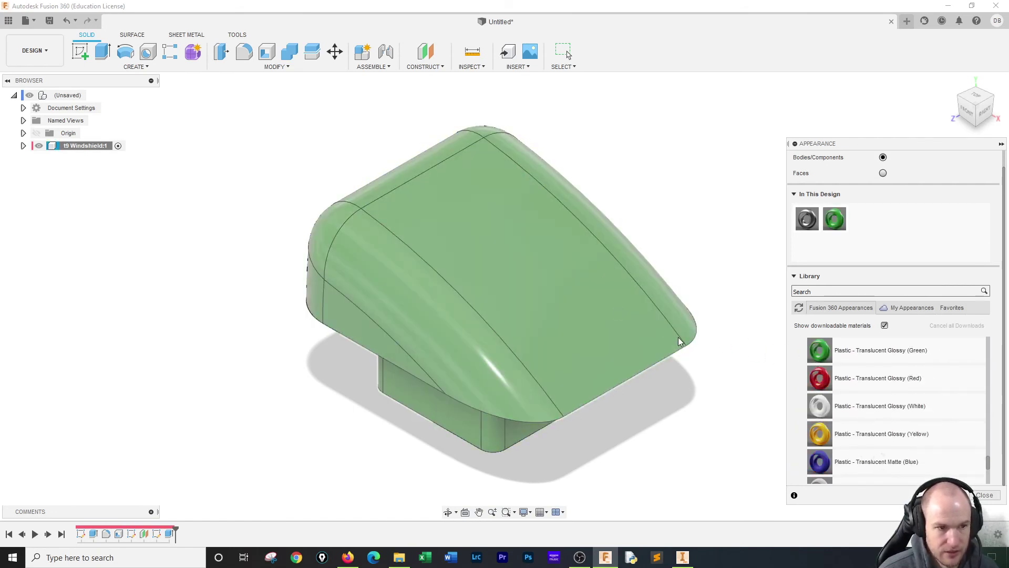
click(985, 495)
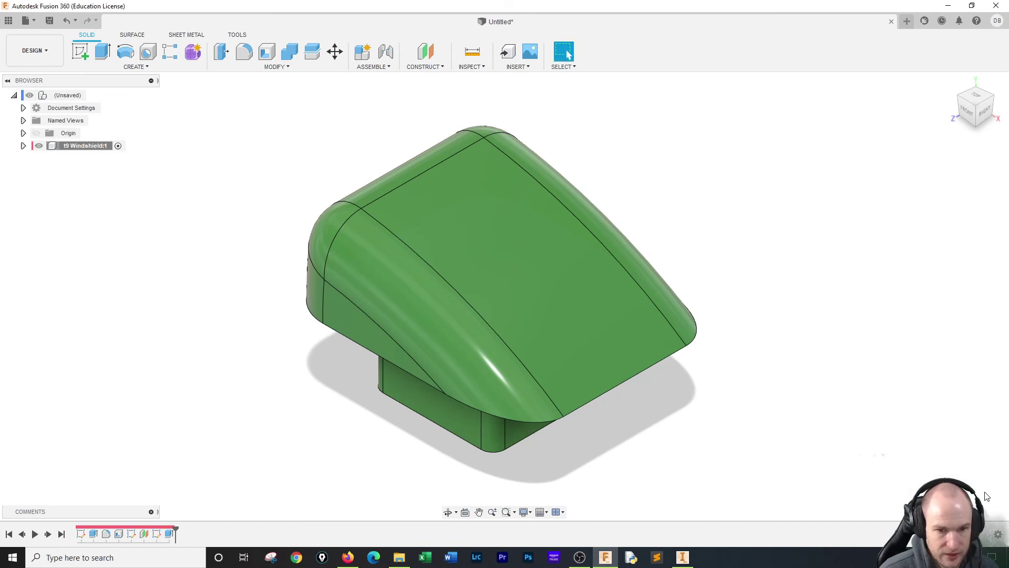
Assign the Acrylic, Clear plastic from the Fusion 360 Material Library as the windshield component's physical material.
right_click(67, 148)
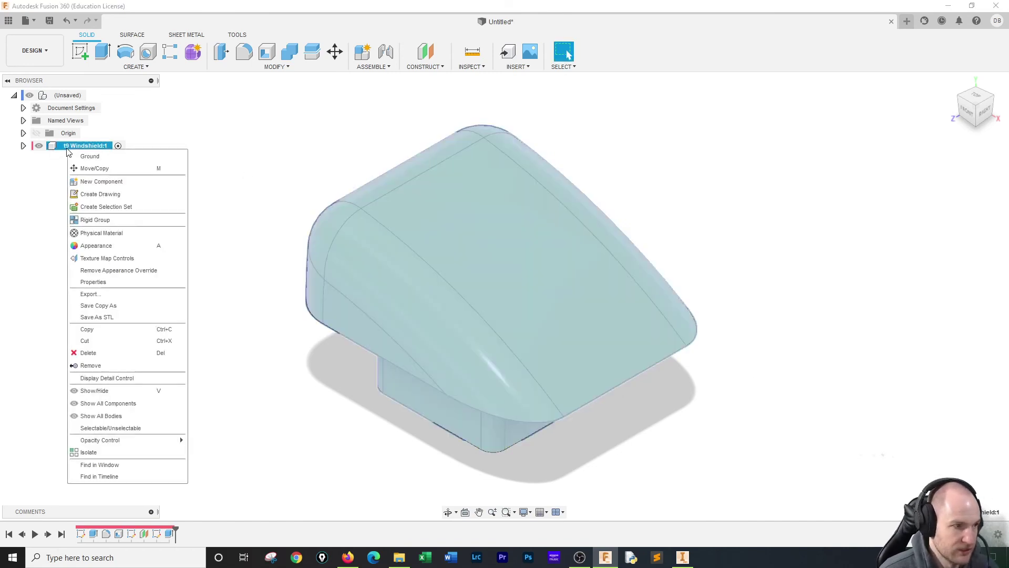
key(Escape)
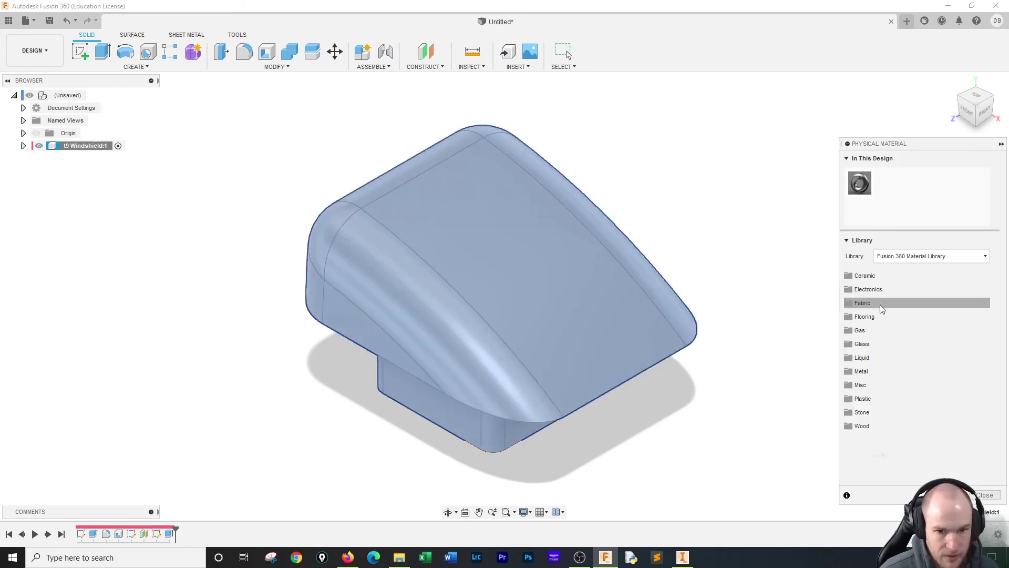
click(865, 399)
scroll(932, 400, down, 3)
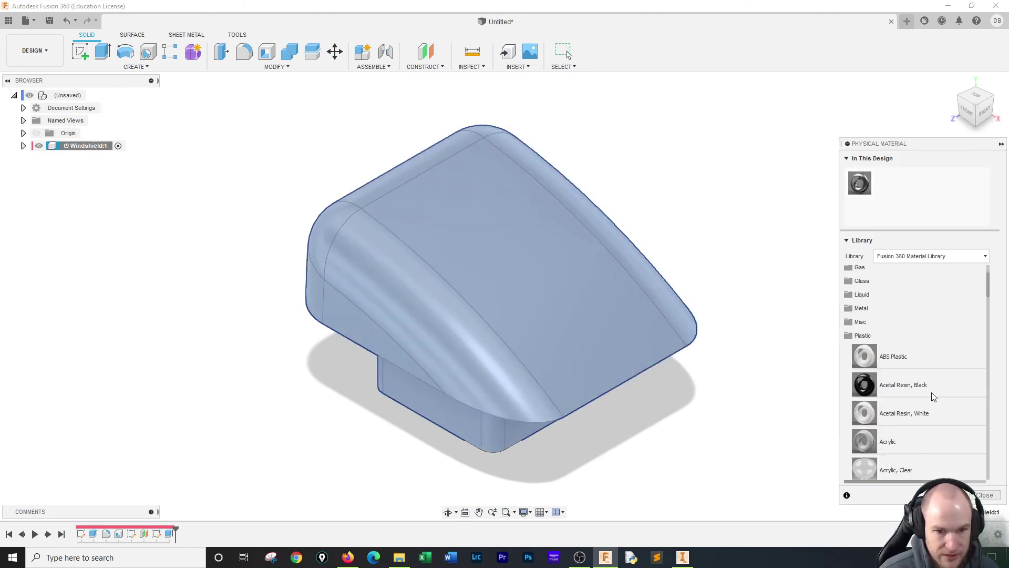
scroll(933, 397, down, 2)
scroll(934, 397, down, 1)
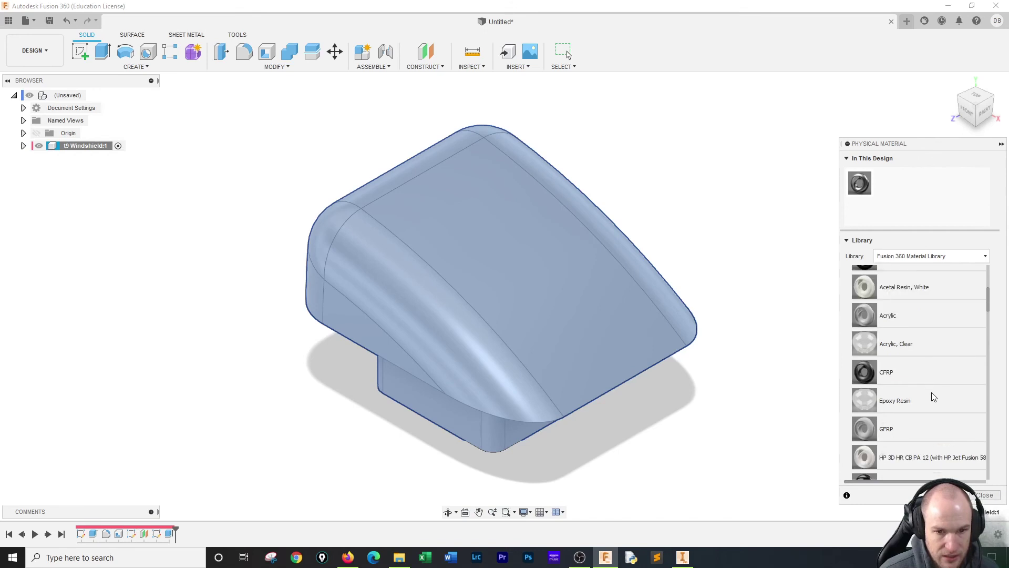
click(863, 343)
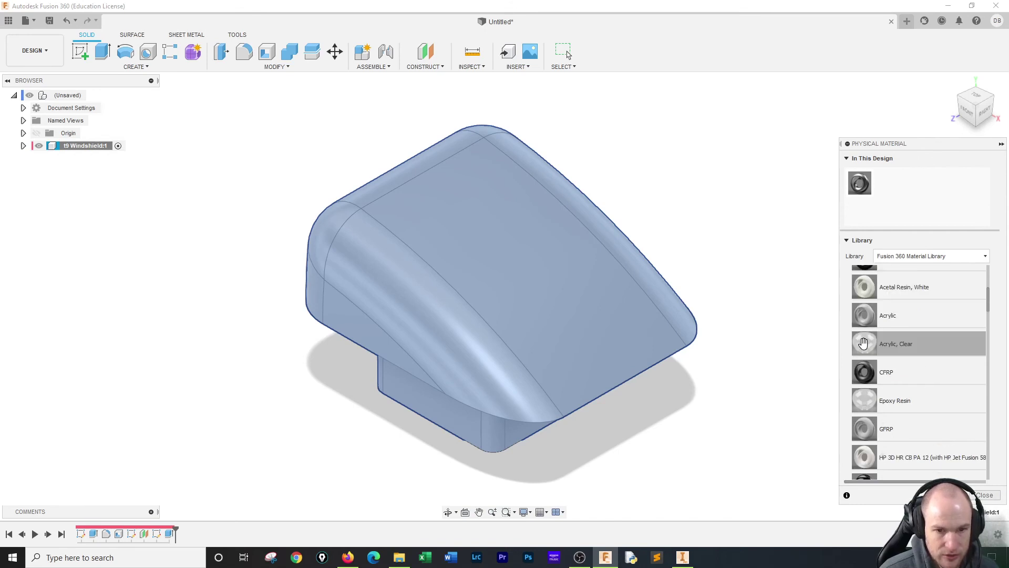
drag(863, 343, 663, 334)
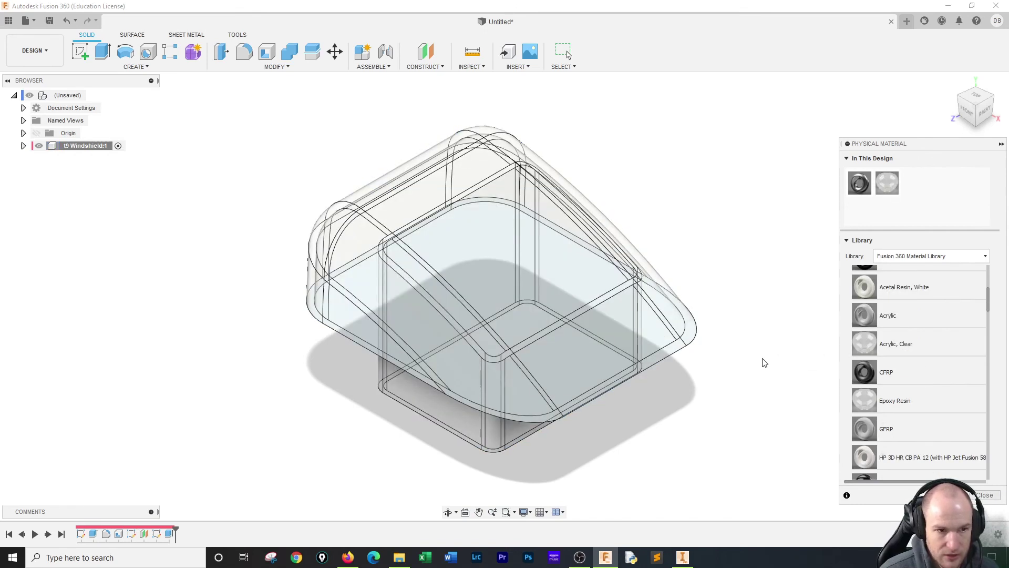
scroll(910, 374, down, 10)
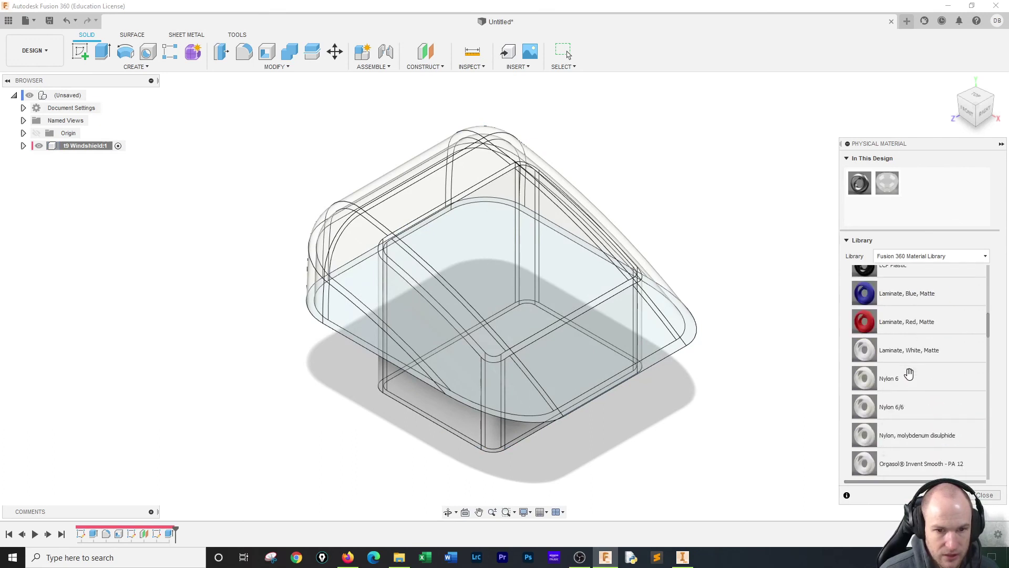
scroll(909, 372, down, 10)
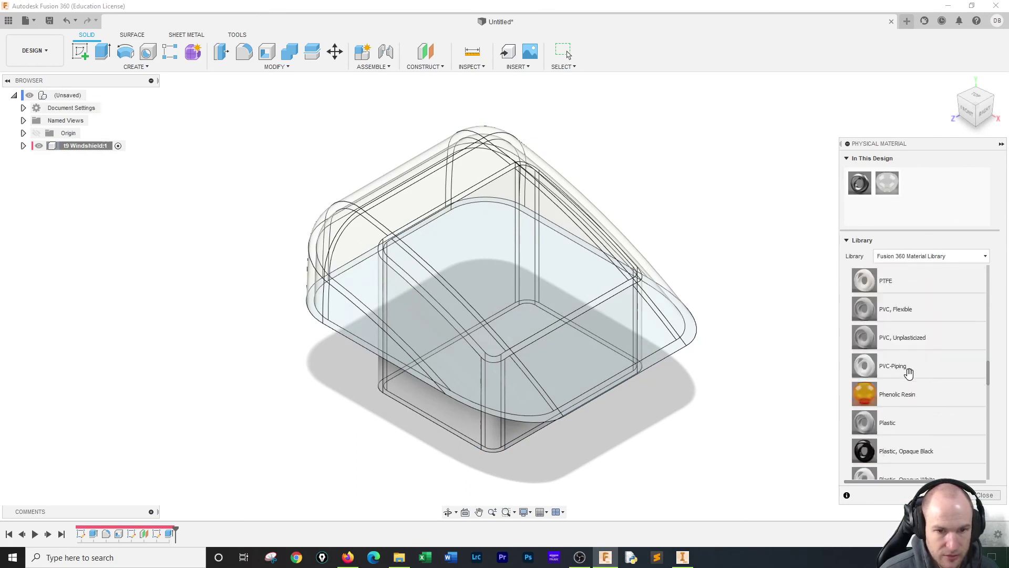
scroll(908, 373, down, 10)
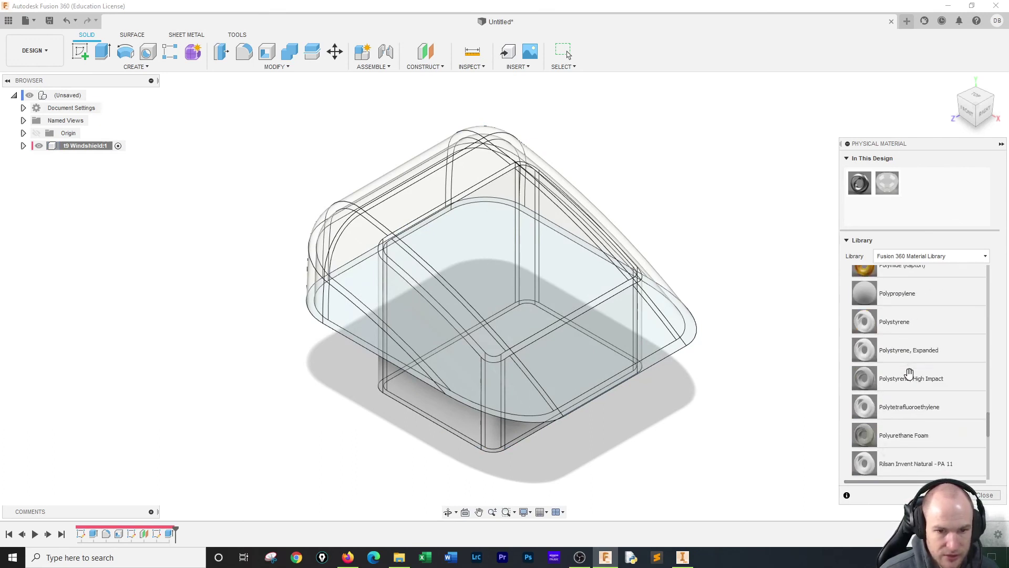
scroll(909, 372, down, 8)
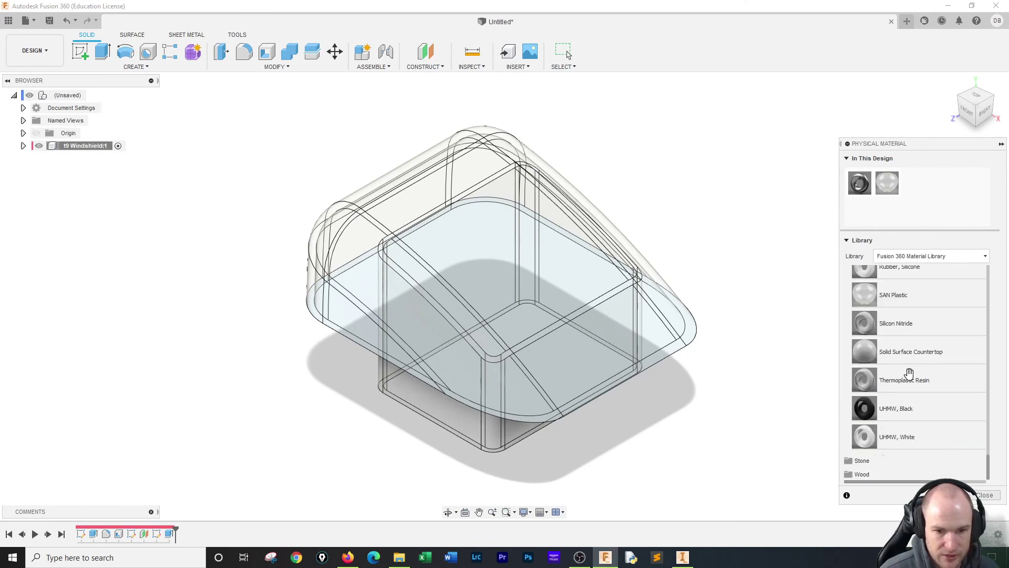
scroll(909, 373, up, 1)
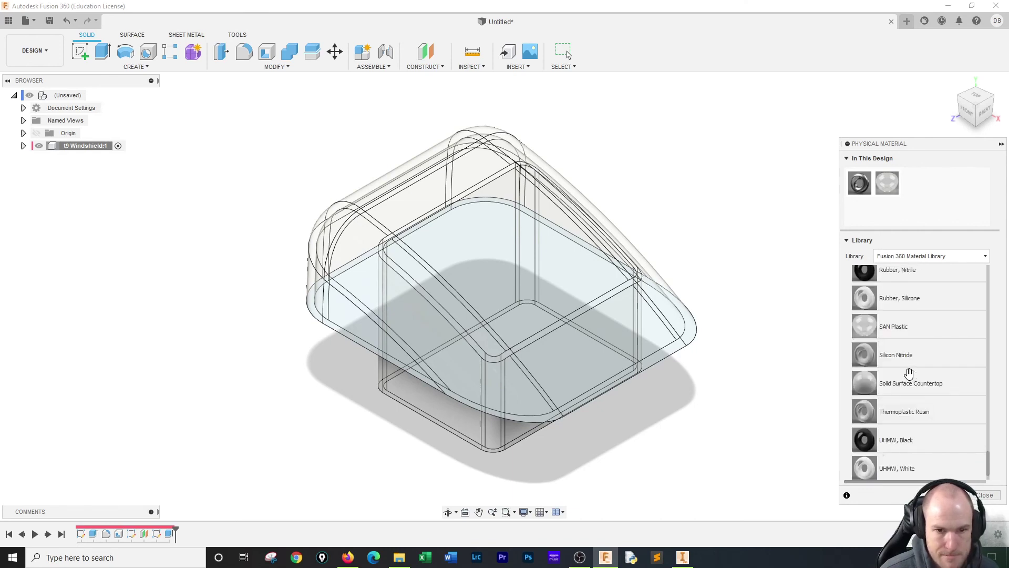
click(983, 496)
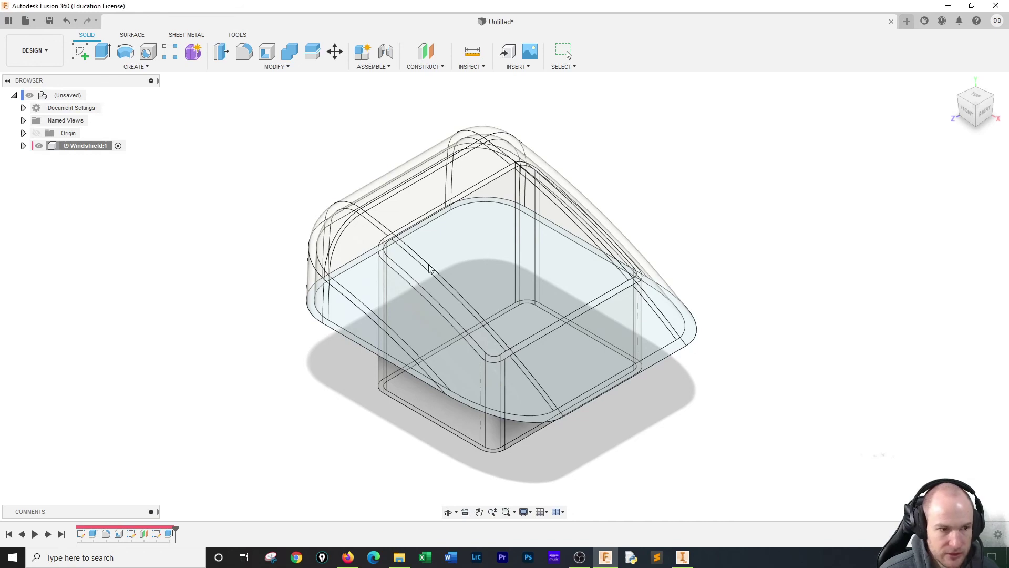
Reapply the Plastic - Translucent Glossy (Green) appearance from this design to the whole windshield component.
right_click(83, 148)
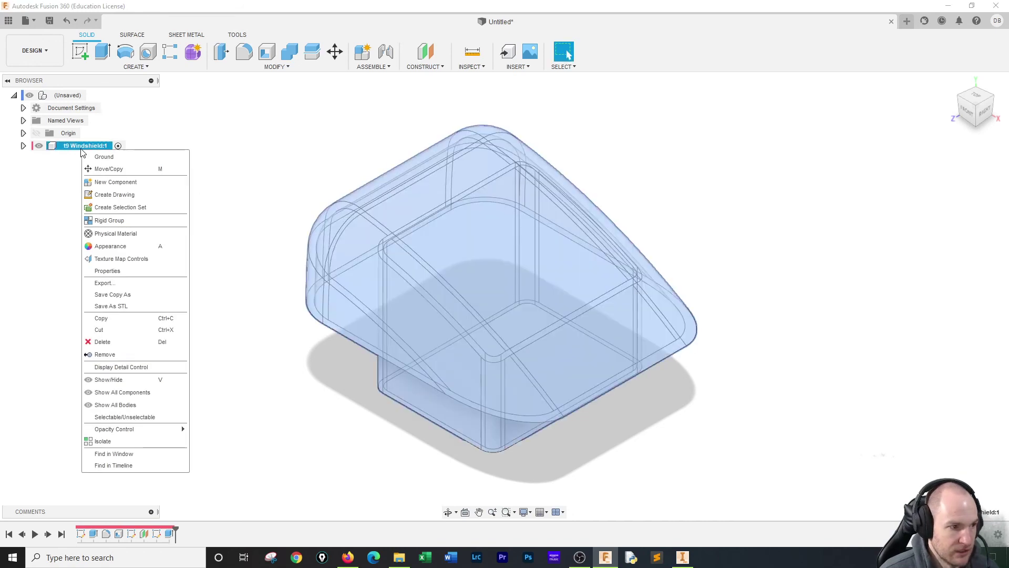
click(112, 240)
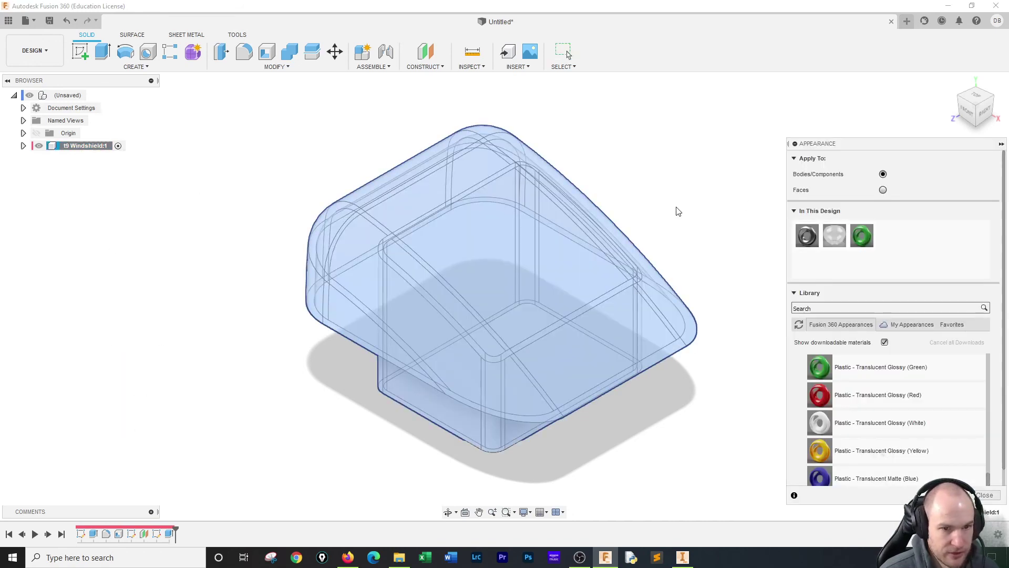
drag(862, 235, 573, 255)
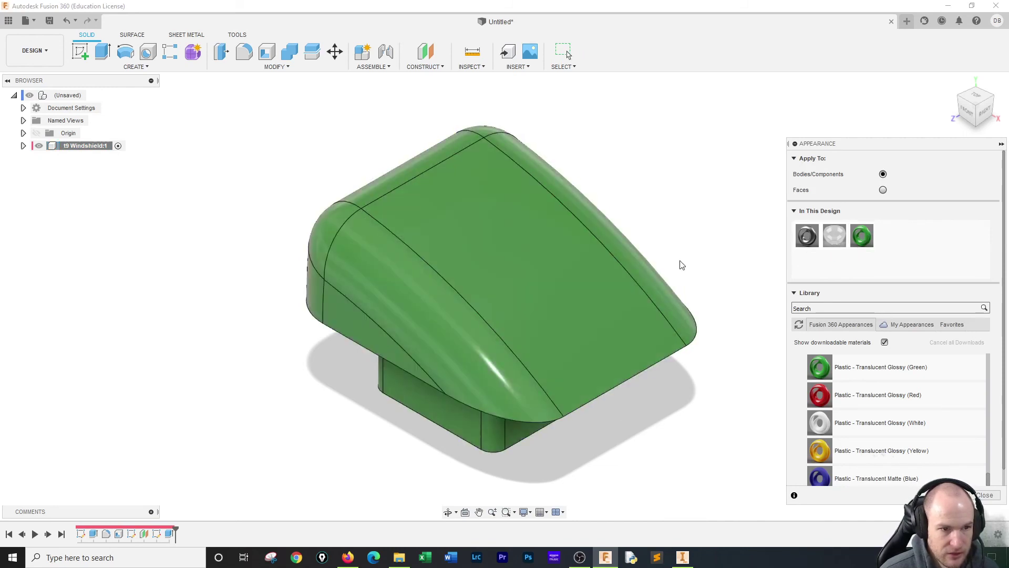
click(1001, 145)
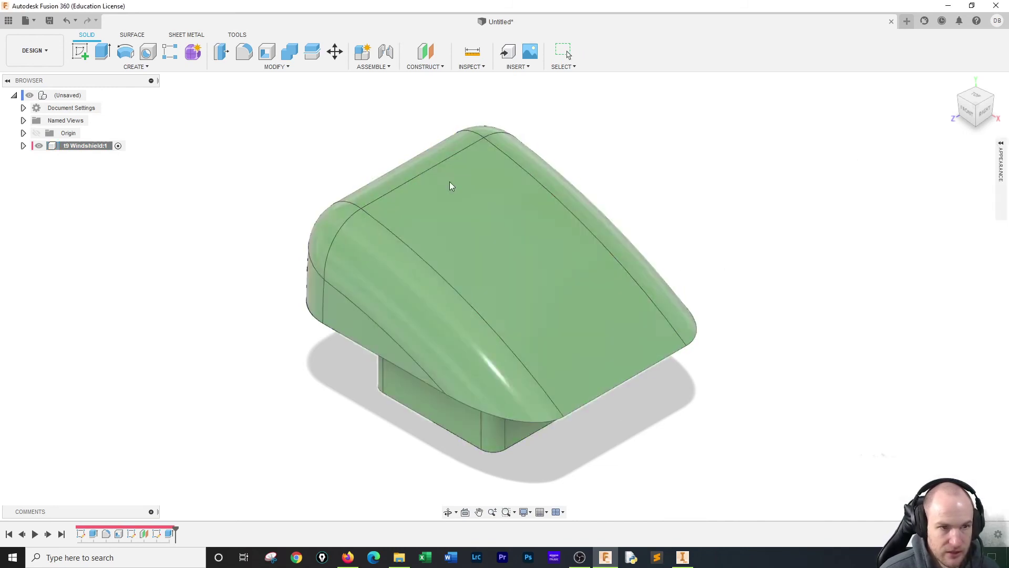
Leave the Appearance command and open the windshield component's properties to check its mass, volume and physical material.
click(69, 148)
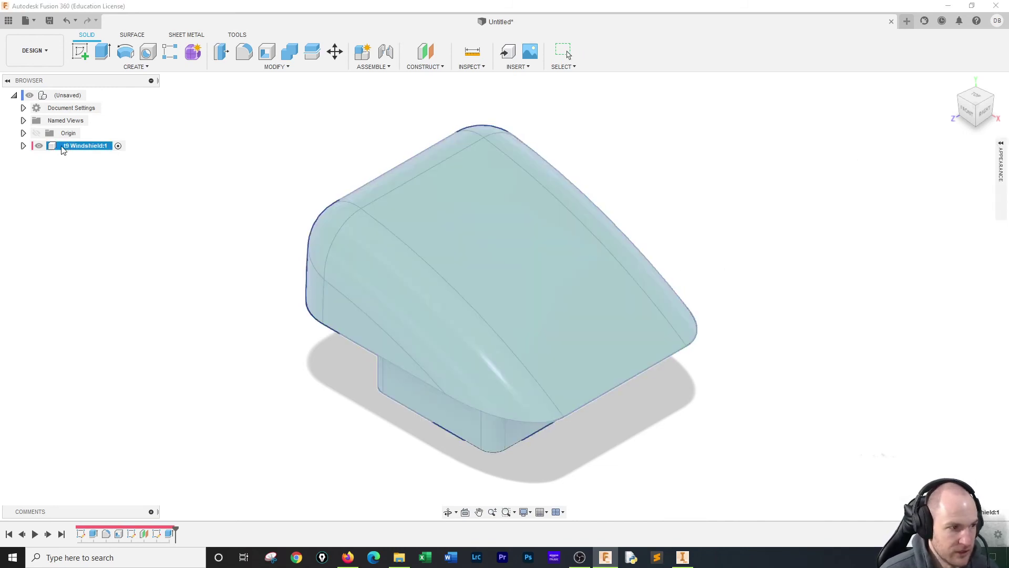
right_click(248, 185)
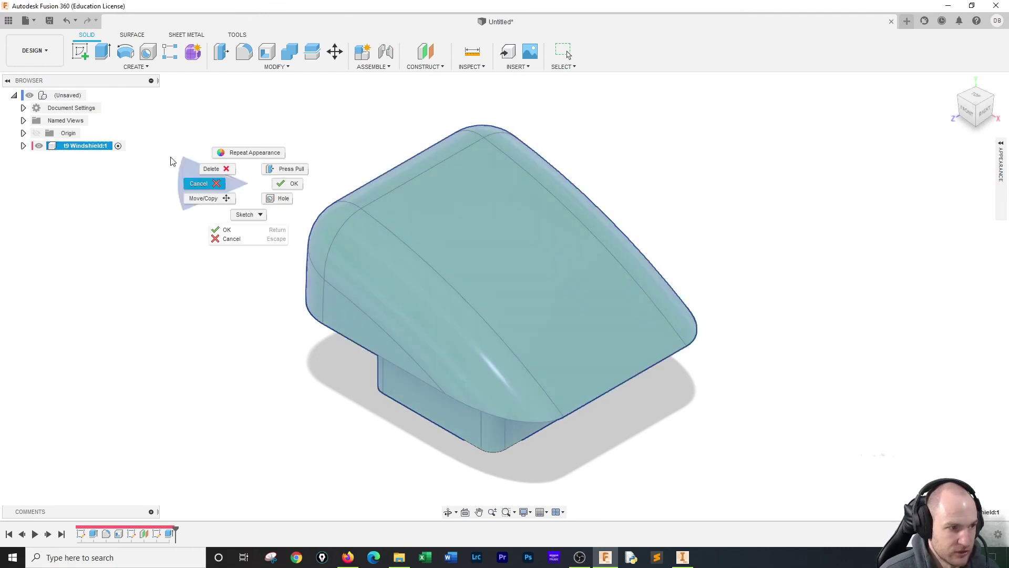
click(95, 151)
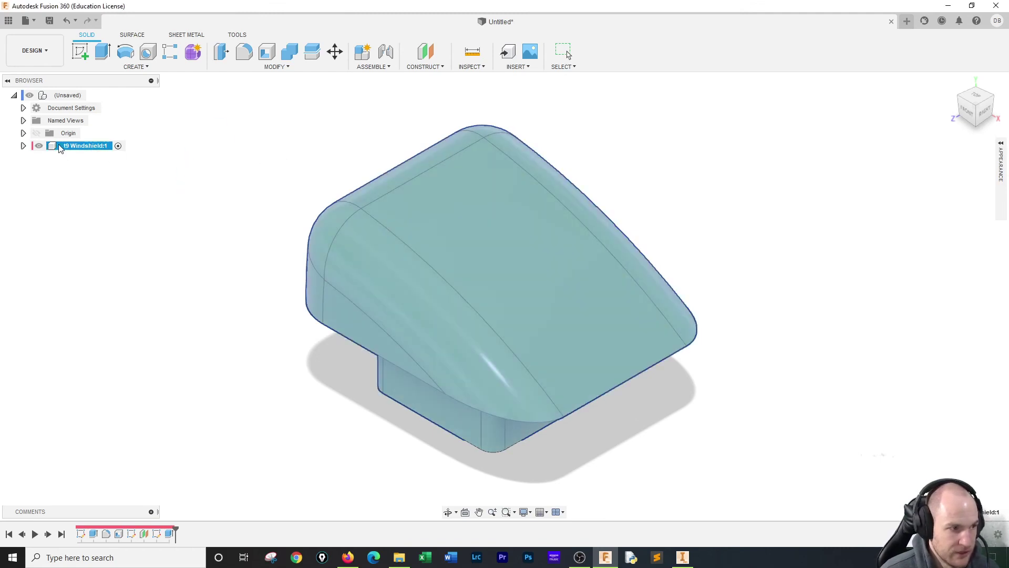
right_click(56, 149)
click(86, 149)
right_click(68, 152)
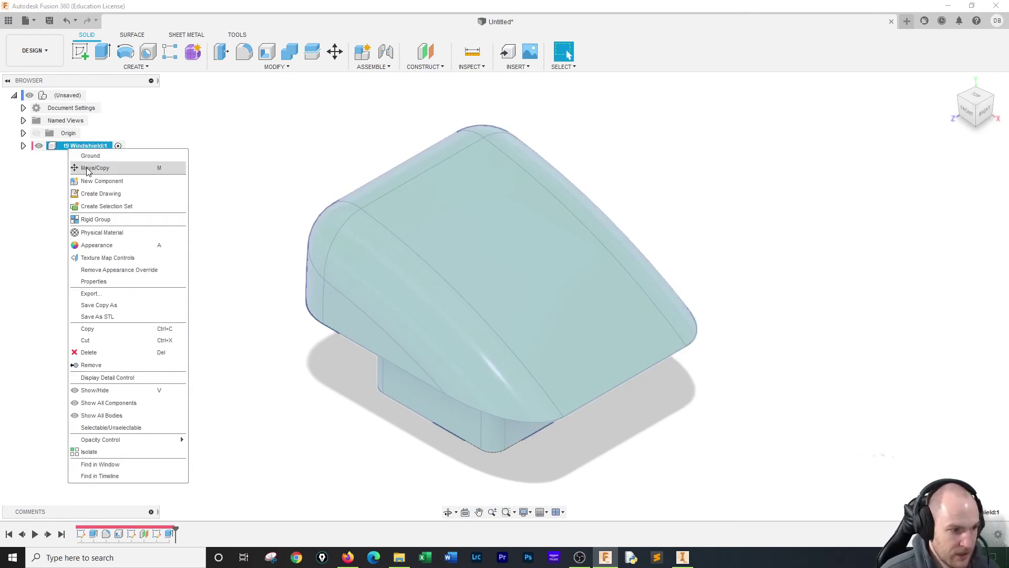
click(112, 281)
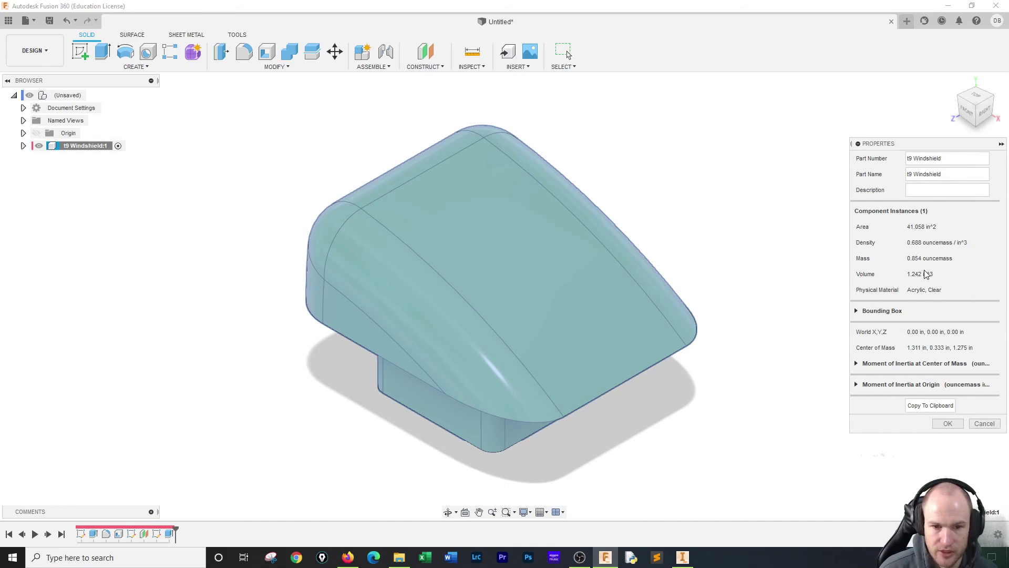
Examine the windshield's moments of inertia at the center of mass and origin and its bounding box, and close the properties.
click(857, 364)
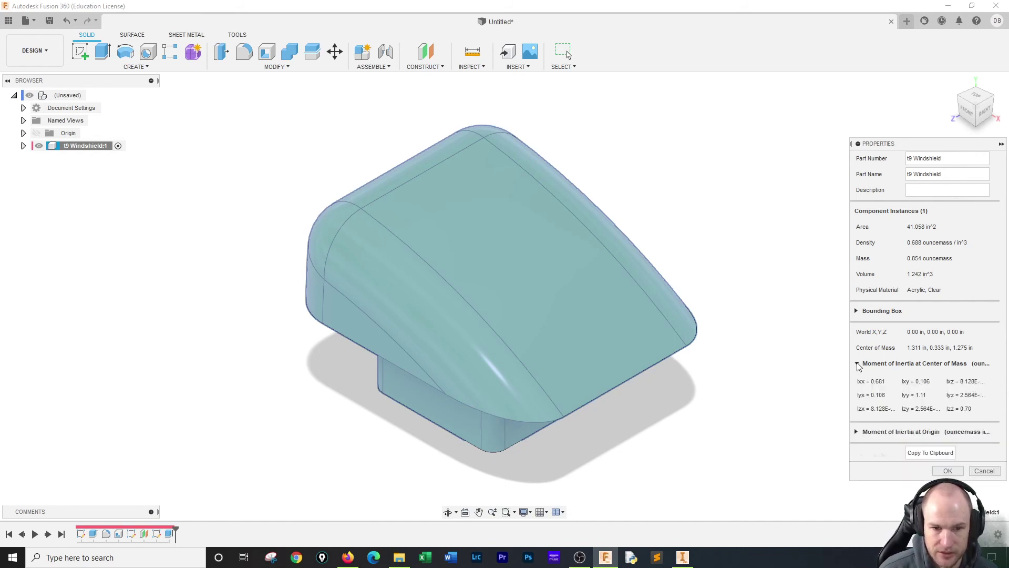
click(857, 364)
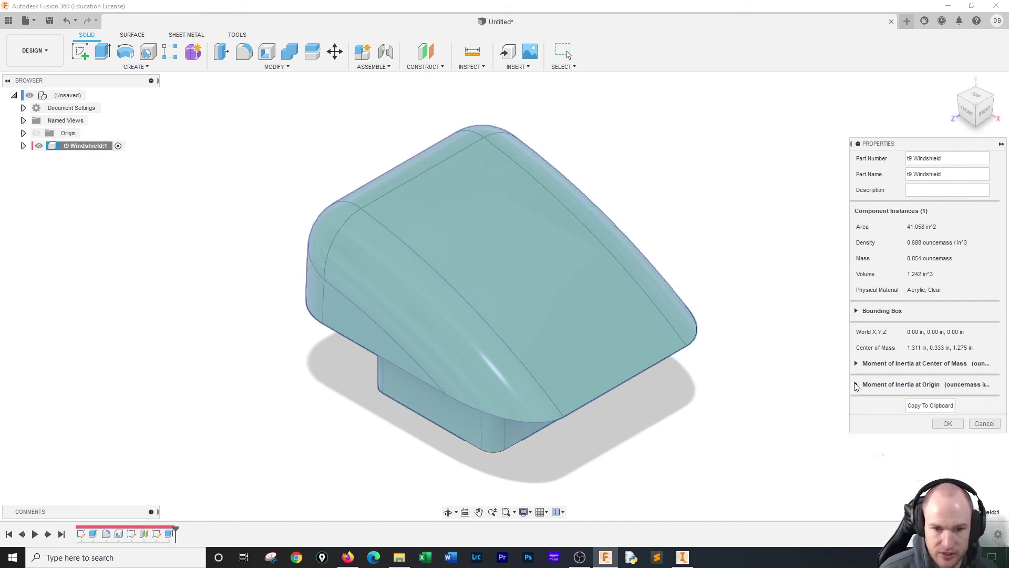
click(857, 386)
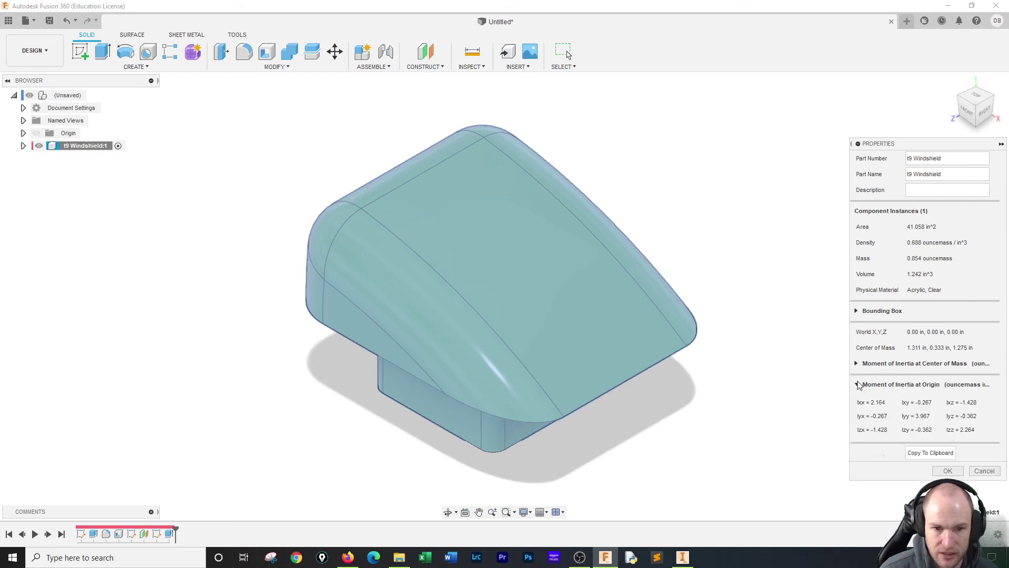
click(858, 385)
click(858, 311)
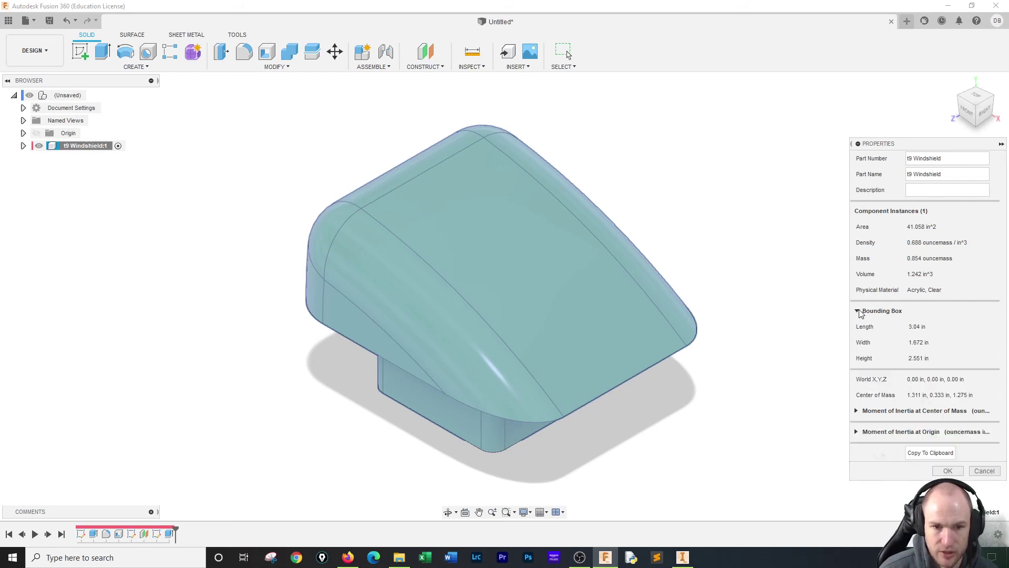
click(858, 311)
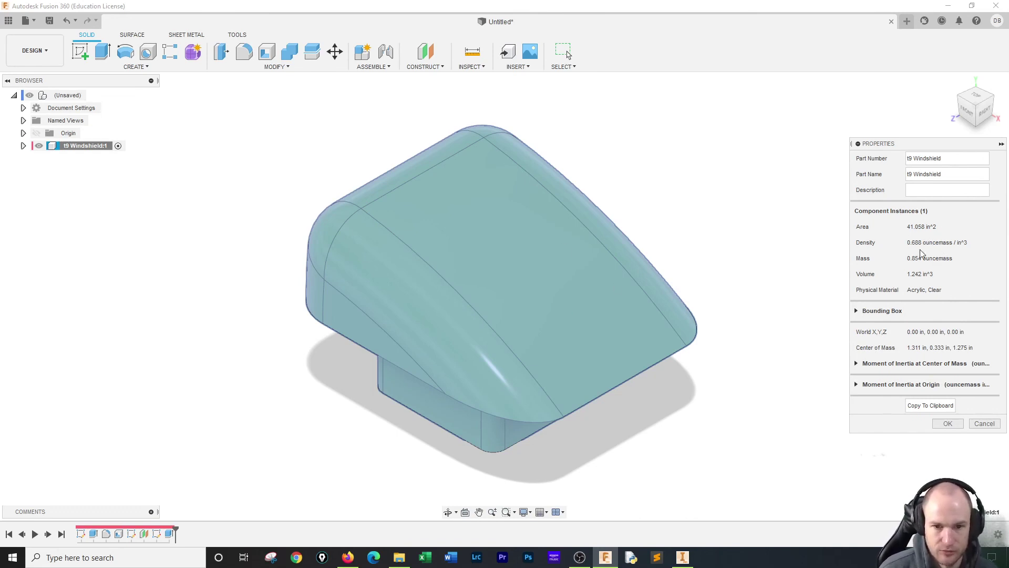
click(945, 423)
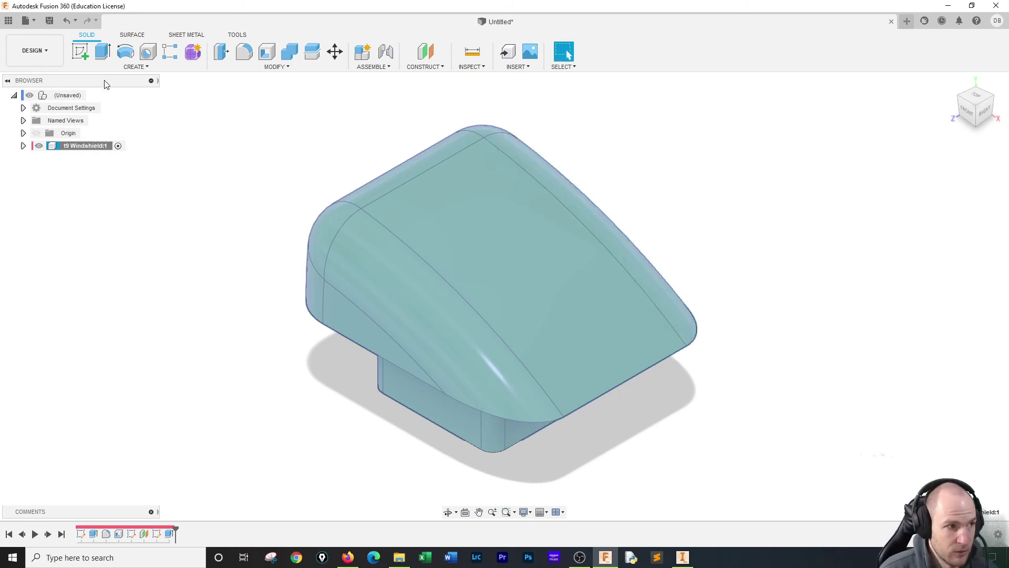